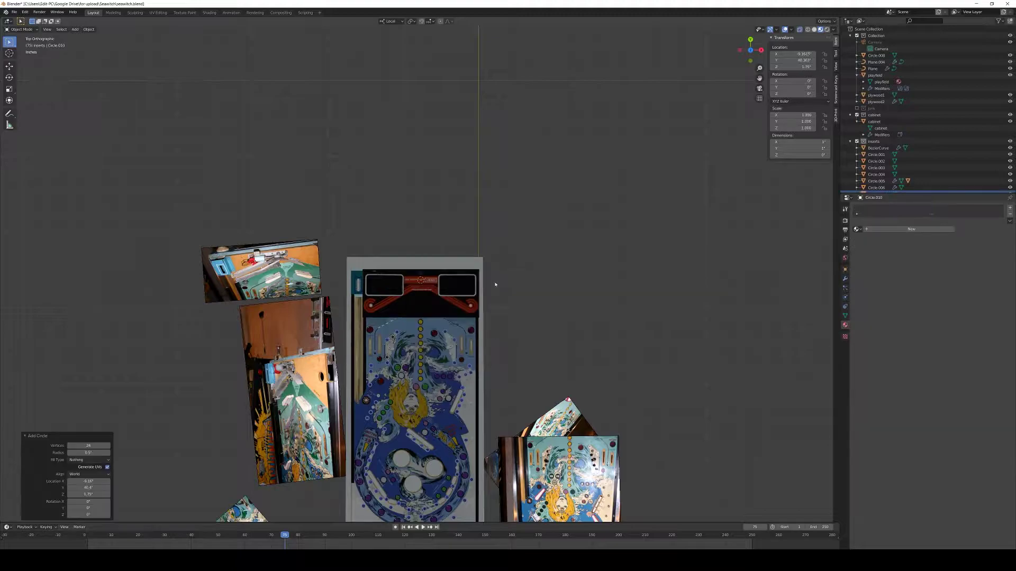
Step: Move the new circle horizontally onto the apron near the Stern logo, keeping its height locked
scroll(532, 333, "up", 1)
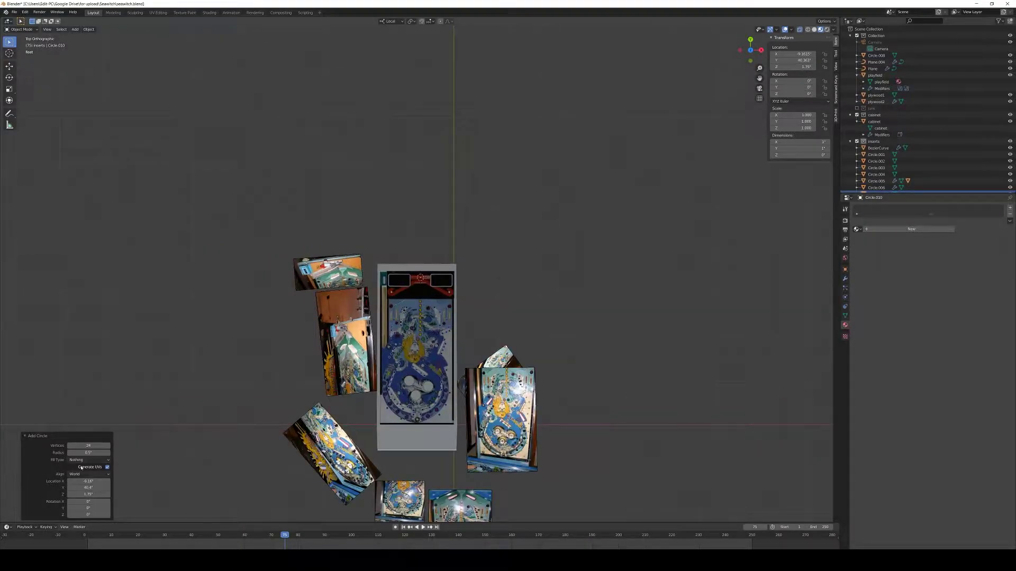
key("g")
key("shift+z")
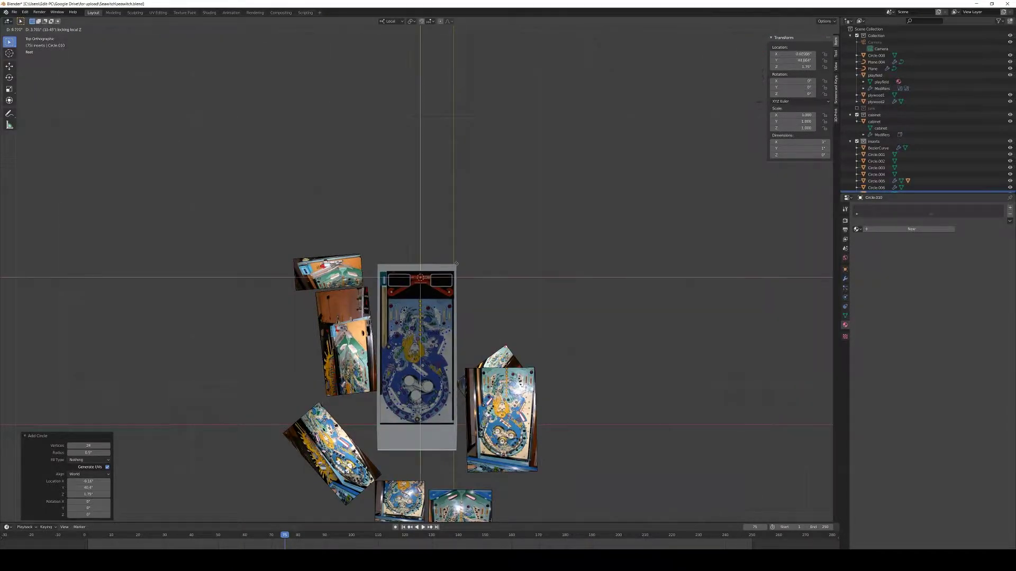
left_click(453, 396)
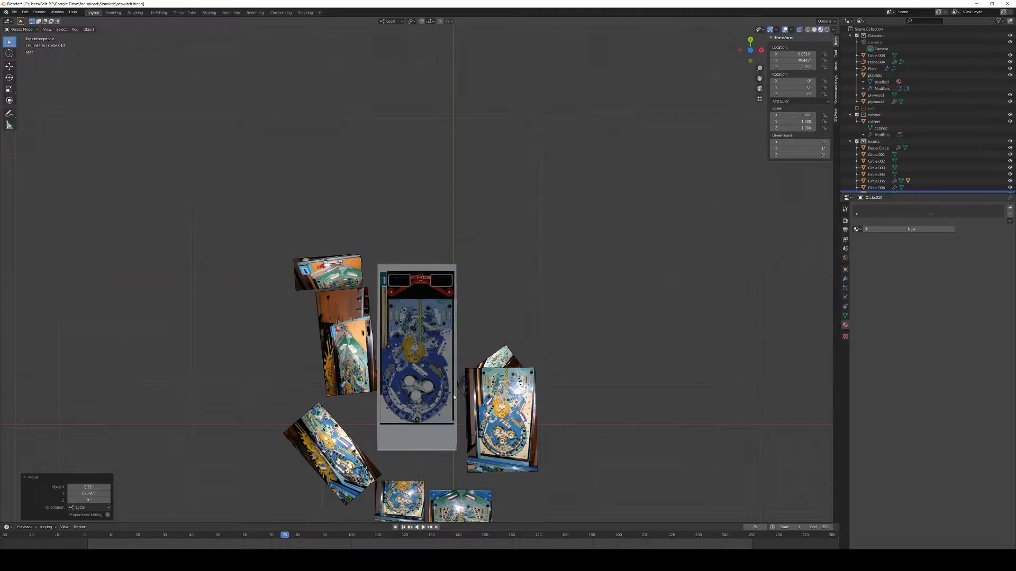
scroll(453, 318, "up", 10)
key("z")
left_click(406, 296)
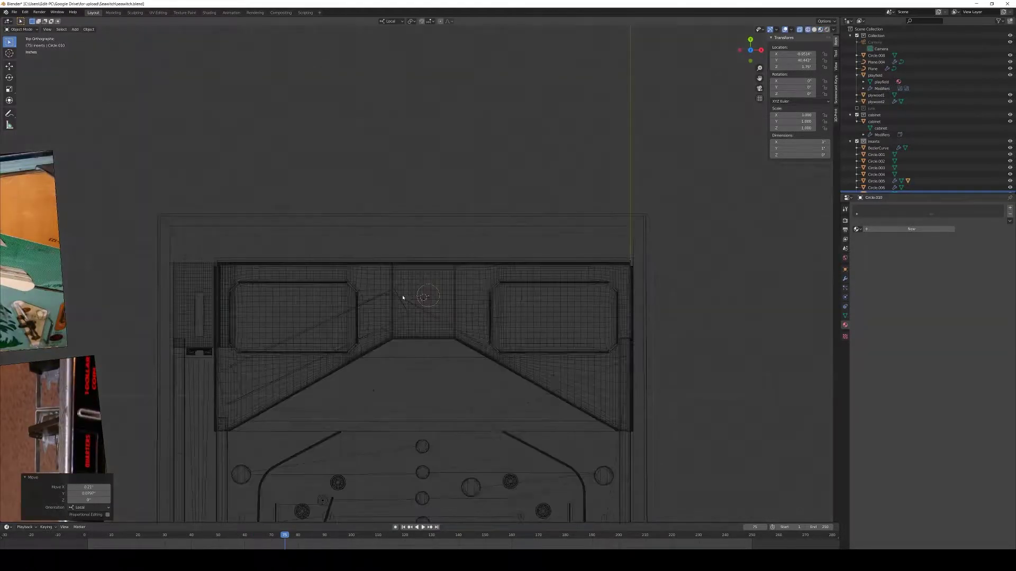
scroll(414, 294, "up", 7)
key("g")
key("shift+z")
left_click(402, 246)
Step: Raise the circle vertically by about 1.4 in so it sits above the apron surface
middle_click_drag(530, 333, 482, 313)
scroll(460, 395, "down", 6)
scroll(478, 321, "up", 4)
key("g")
key("z")
left_click(475, 267)
key("z")
left_click(487, 312)
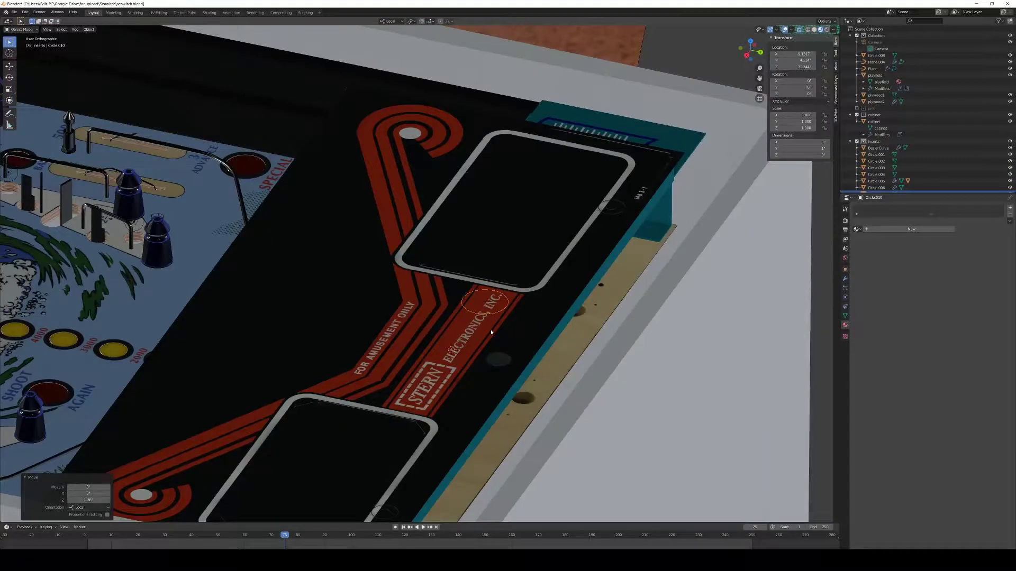
Step: Align the circle with the round mark beside the Stern logo on the apron and scale it to about 0.57
key("KP_7")
middle_click_drag(302, 204, 411, 290, "shift")
scroll(410, 299, "up", 6)
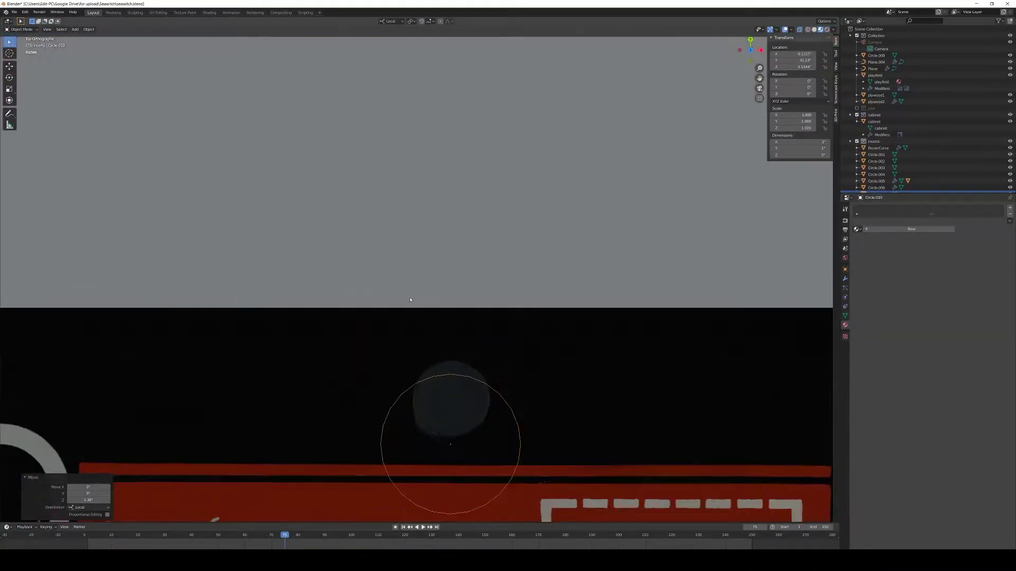
middle_click_drag(490, 324, 512, 263, "shift")
key("g")
key("shift+z")
left_click(508, 211)
key("s")
left_click(508, 268)
key("g")
key("shift+z")
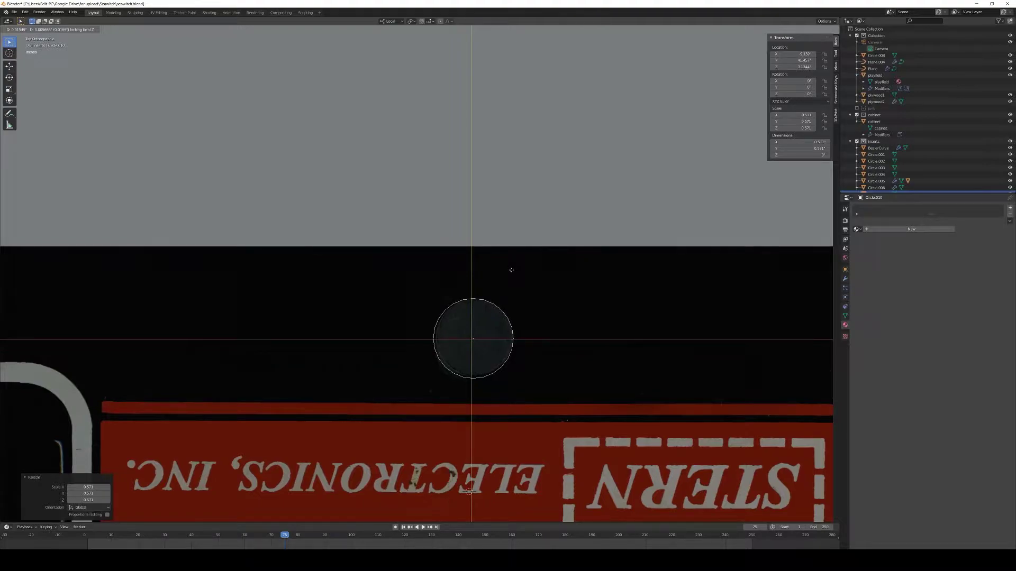
left_click(511, 270)
Step: Lower the circle's vertices vertically onto the apron surface in edit mode
key("Tab")
middle_click_drag(509, 284, 447, 346)
key("g")
key("z")
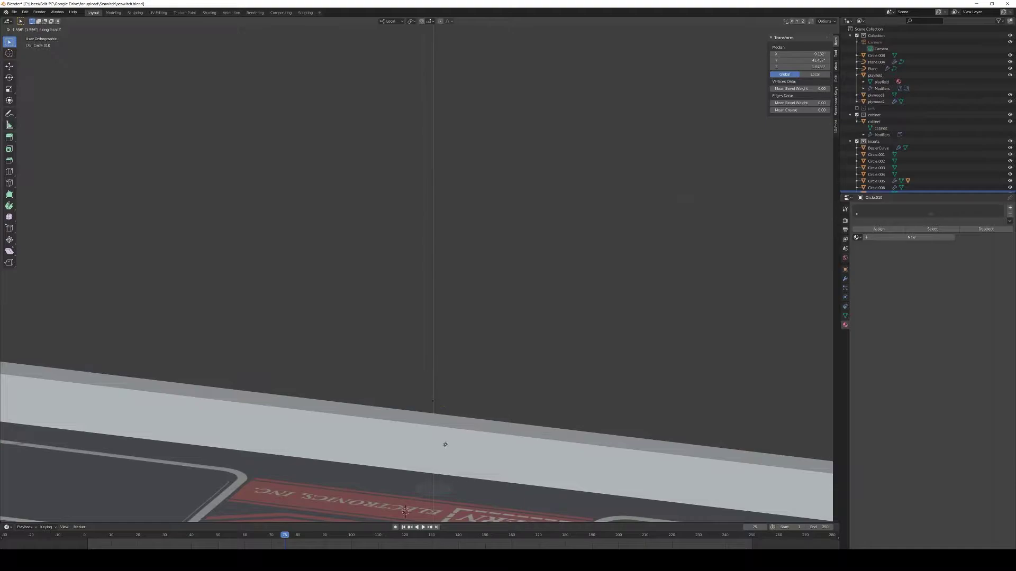
left_click(448, 430)
key("Tab")
Step: Lower the flat apron template plane vertically out of the way, below the apron
left_click(468, 495)
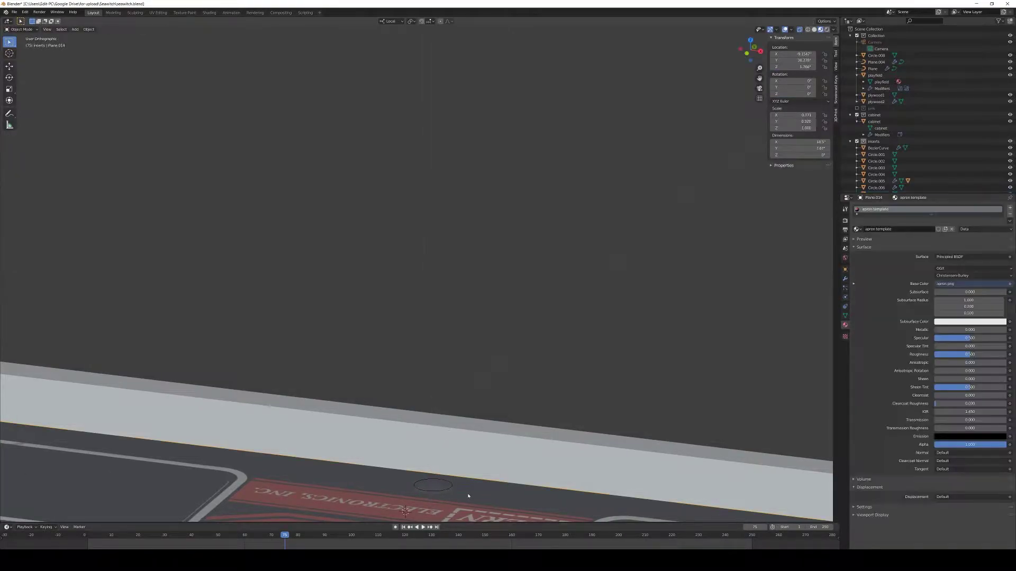
scroll(468, 496, "down", 4)
key("g")
key("z")
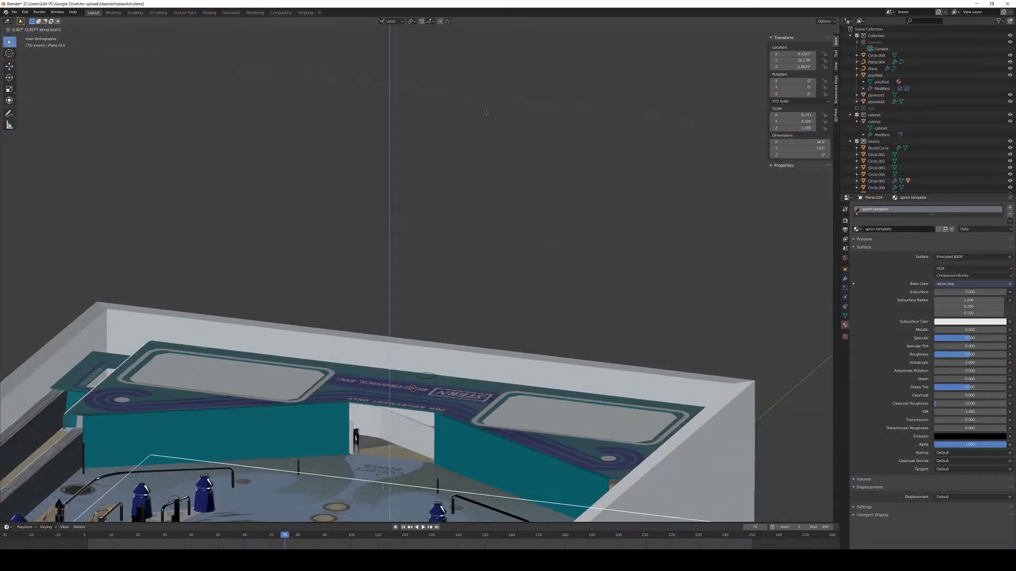
left_click(496, 259)
Step: Fill the circle on the apron with a face
left_click(432, 378)
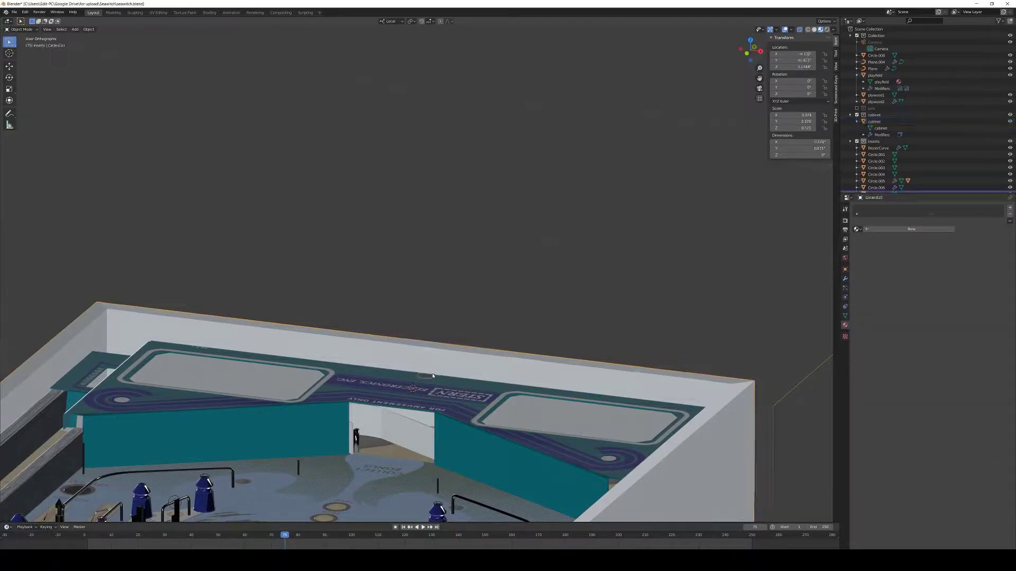
key("Tab")
scroll(413, 388, "up", 8)
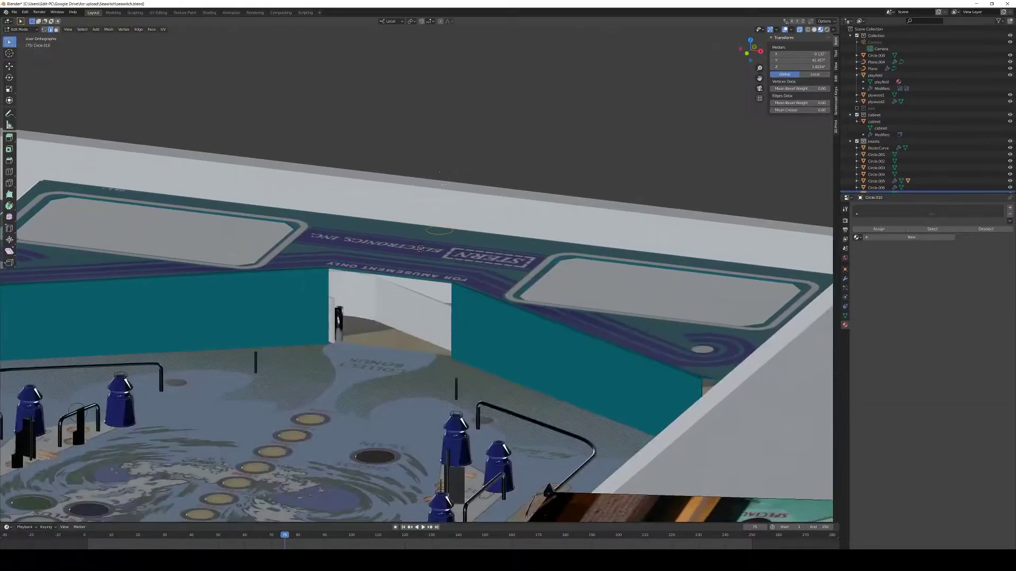
key("a")
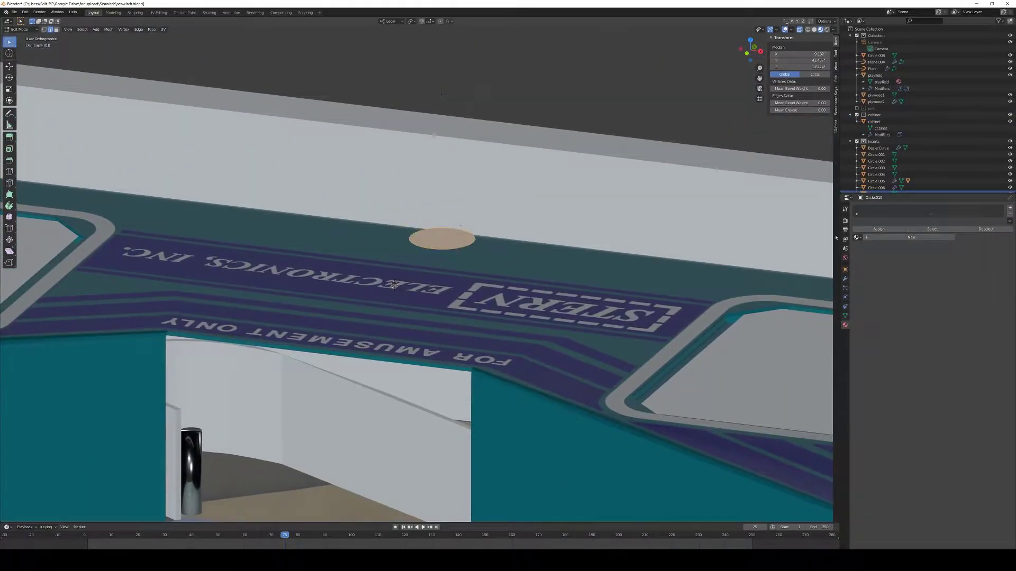
left_click(164, 30)
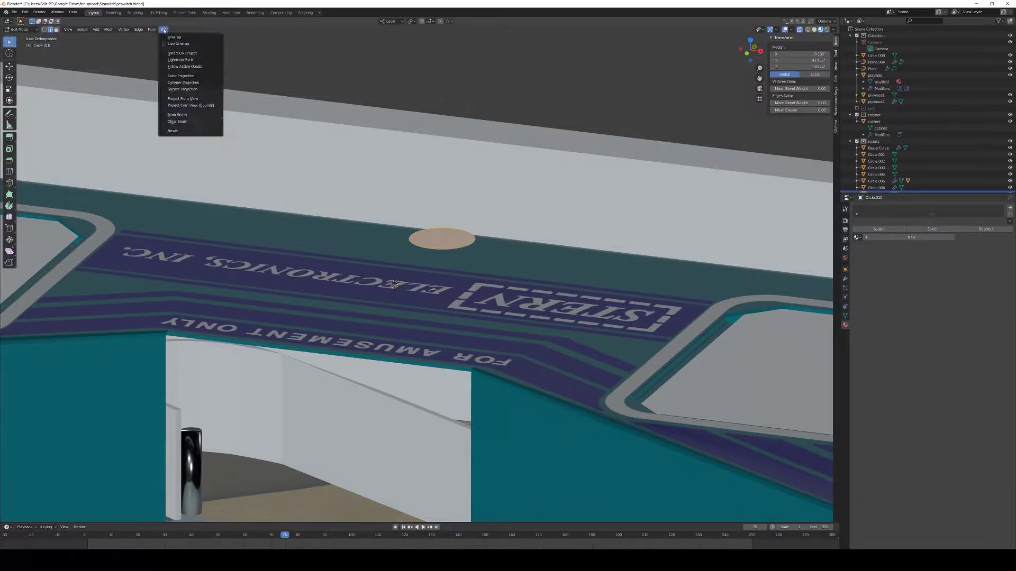
key("Tab")
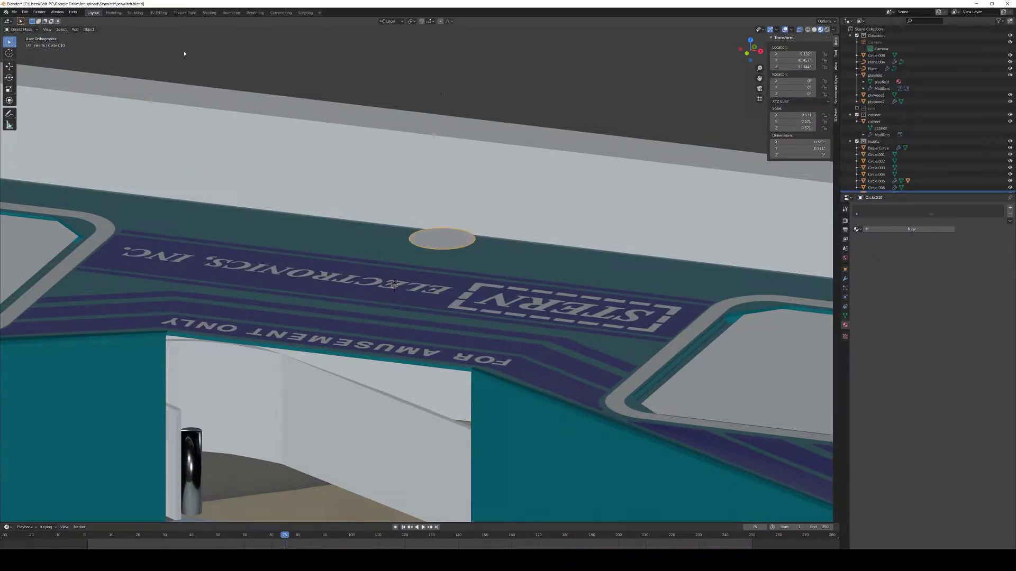
Step: Apply all transforms to the filled circle
left_click(89, 29)
mouse_move(122, 64)
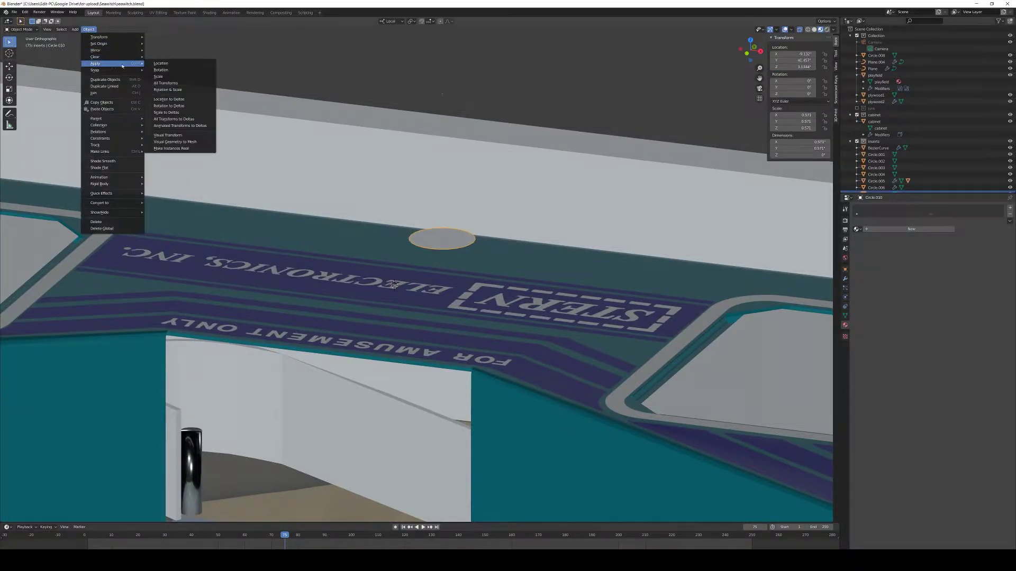
left_click(180, 84)
Step: Add a Solidify modifier about 0.11 in thick to the disc and shade it smooth
left_click(845, 278)
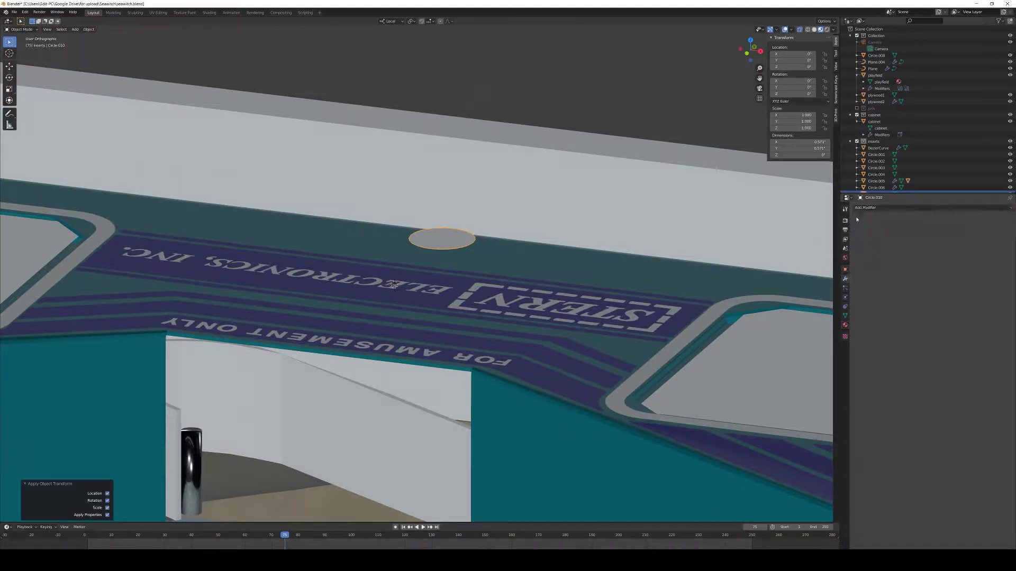
left_click(870, 208)
left_click(876, 310)
left_click_drag(890, 240, 873, 240)
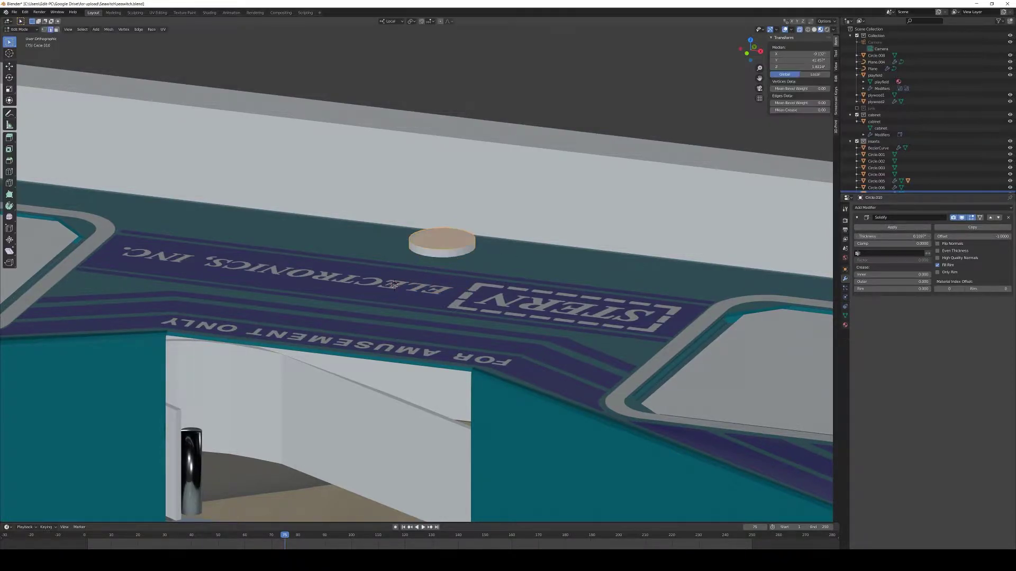
right_click(444, 253)
left_click(444, 253)
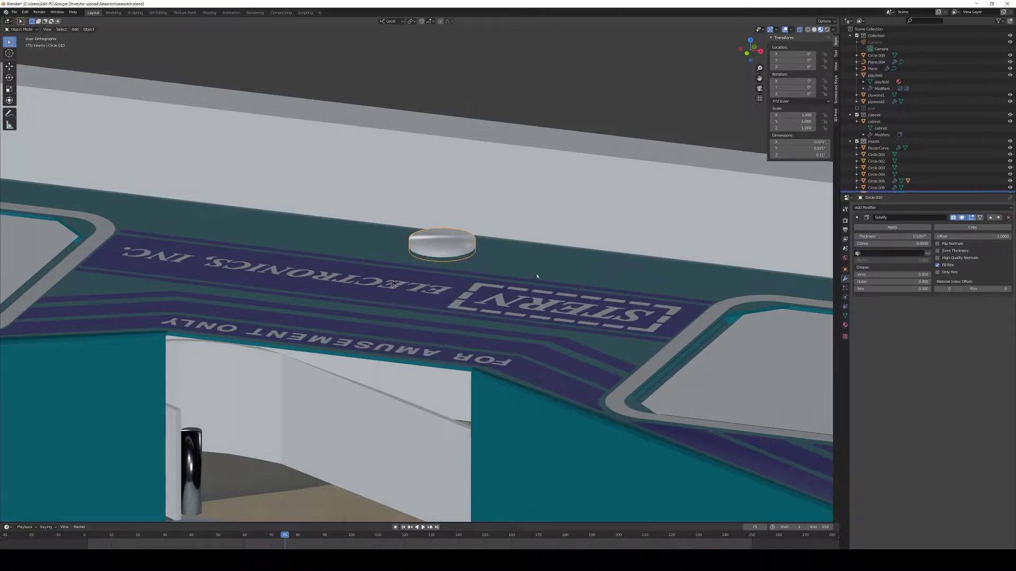
Step: Create a new material for the disc and name it "rubber black"
key("KP_7")
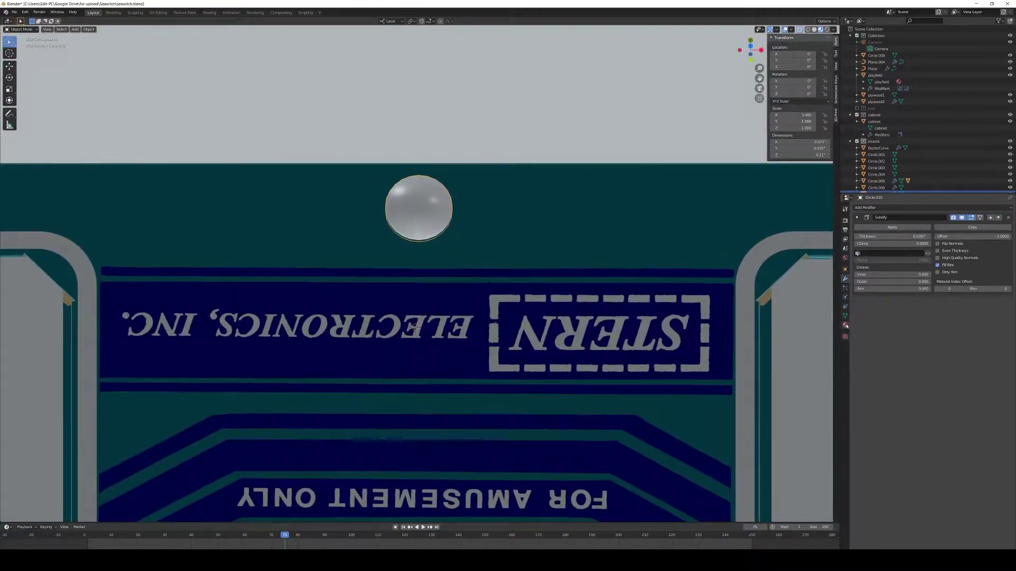
left_click(845, 325)
left_click(856, 229)
scroll(879, 290, "down", 5)
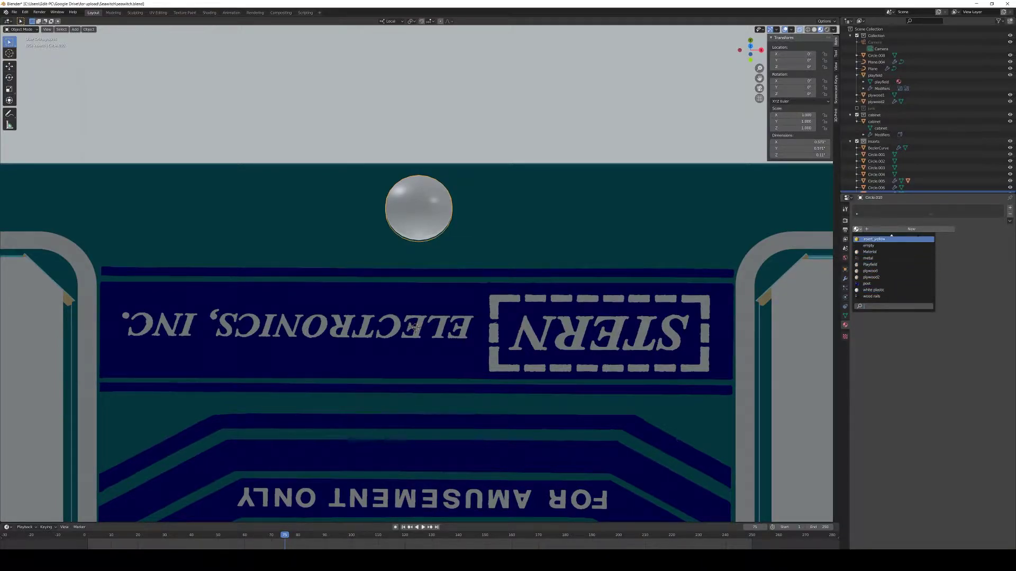
left_click(911, 229)
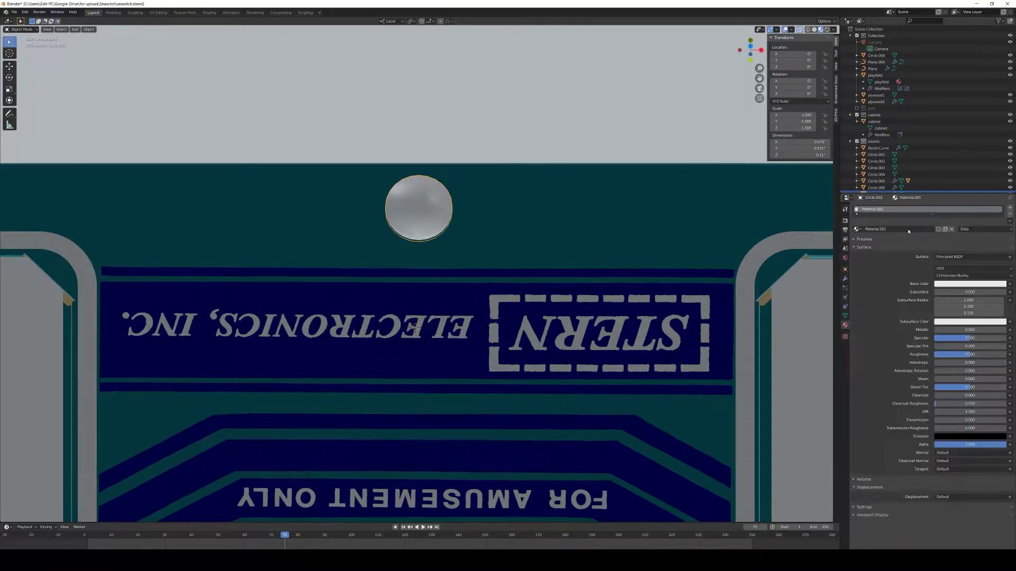
left_click(887, 229)
type("rubber black")
key("Return")
Step: Make the rubber material's base color black, reduce specular to 0 and raise roughness to about 0.8
left_click(953, 284)
left_click_drag(998, 221, 1000, 242)
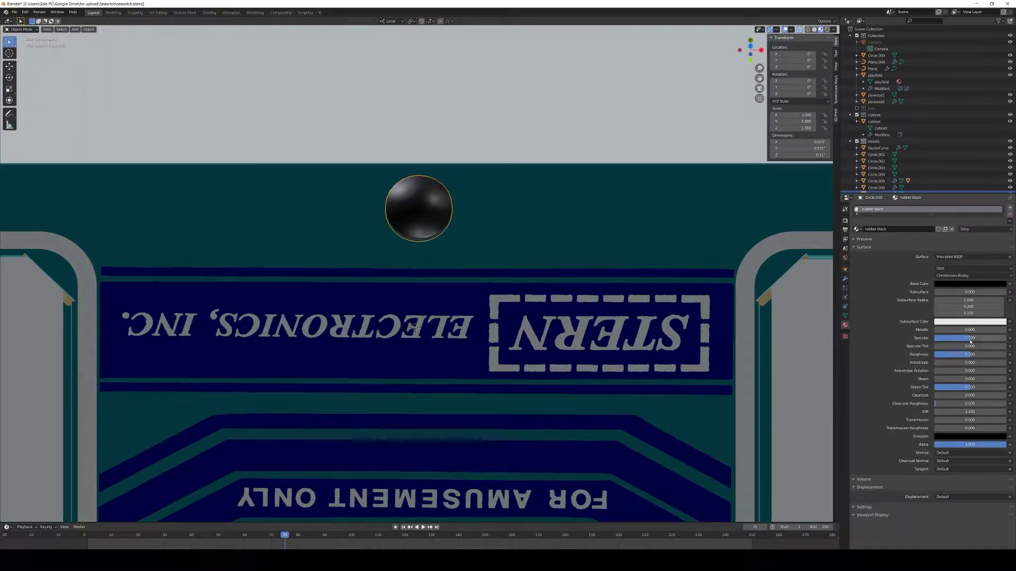
mouse_move(979, 339)
left_mouse_down()
mouse_move(939, 339)
mouse_move(984, 355)
left_mouse_up()
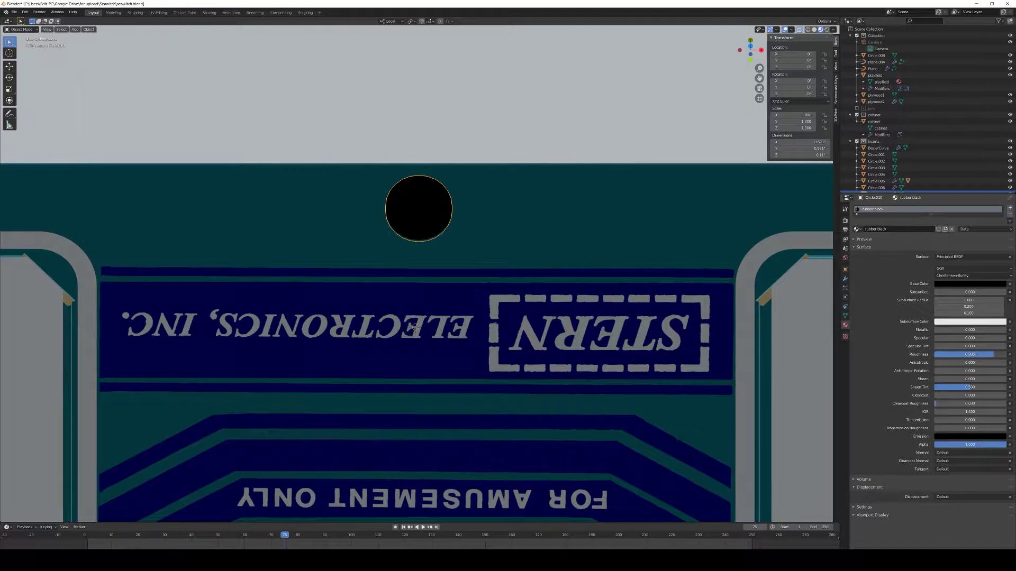
Step: Add a single loop cut across the outer wood rail next to the shooter lane
key("Tab")
middle_click_drag(418, 328, 459, 313)
key("Tab")
scroll(453, 252, "down", 5)
scroll(418, 304, "up", 3)
middle_click_drag(353, 306, 476, 342)
left_click(390, 236)
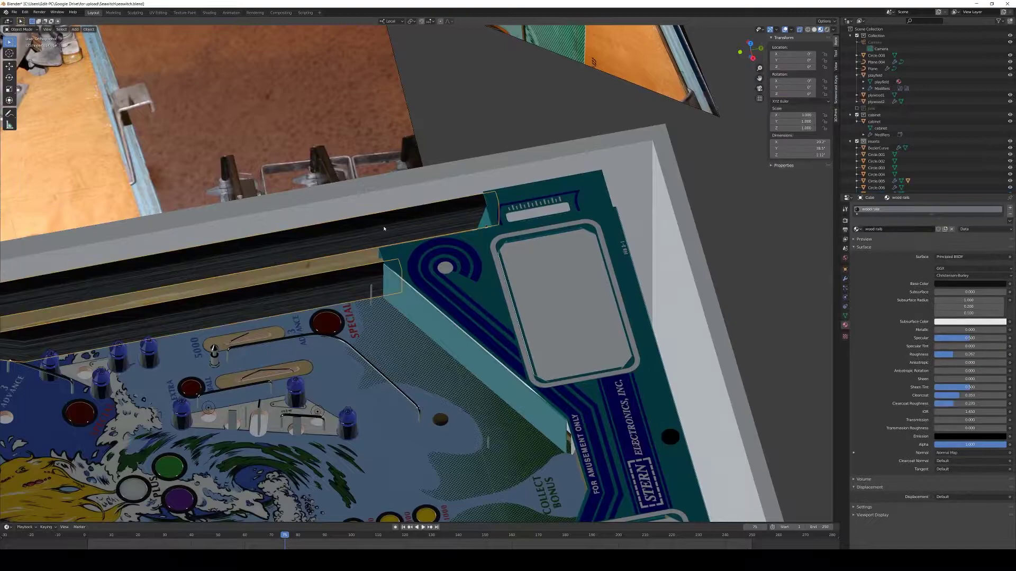
key("KP_7")
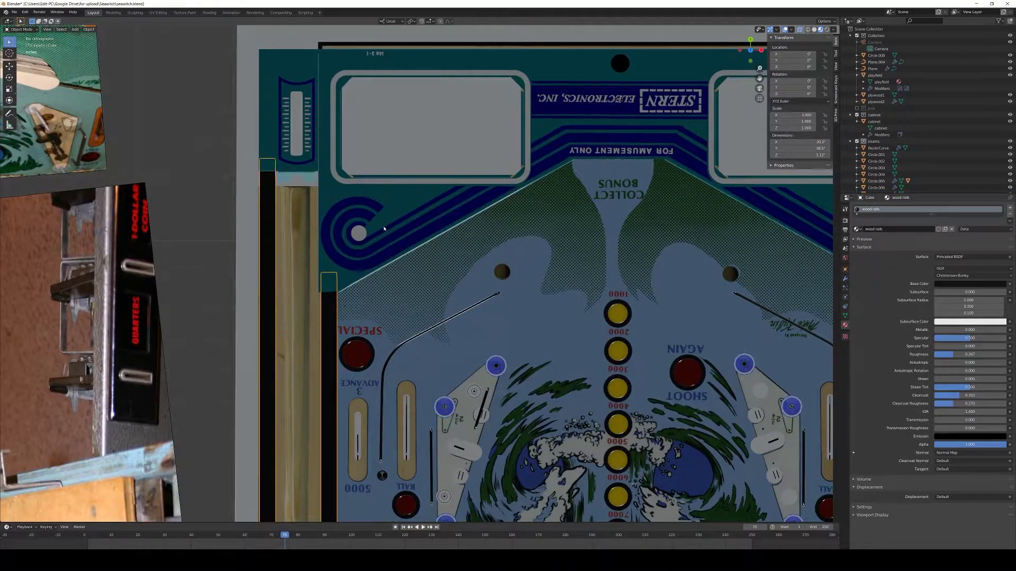
key("Tab")
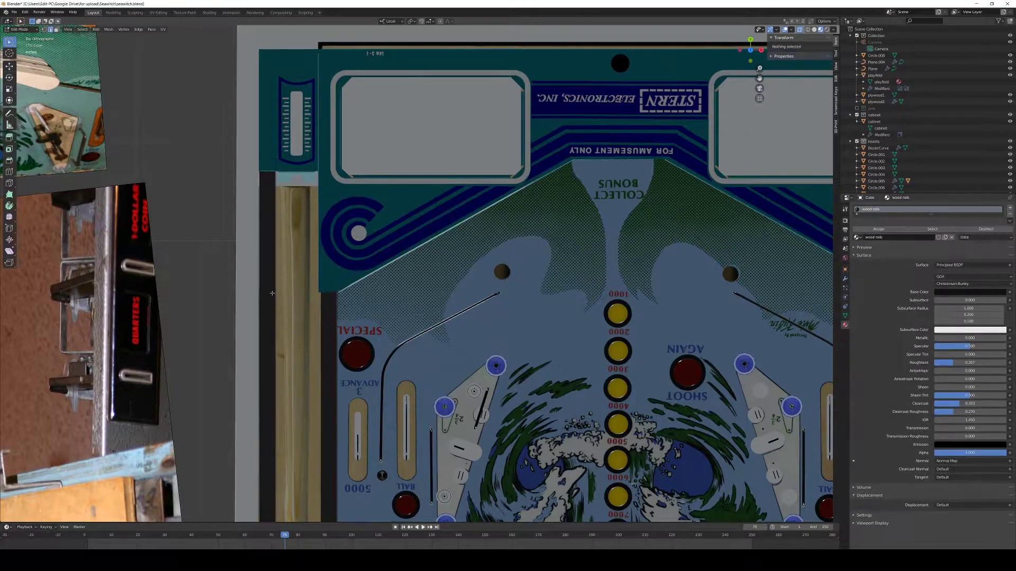
scroll(278, 347, "down", 5)
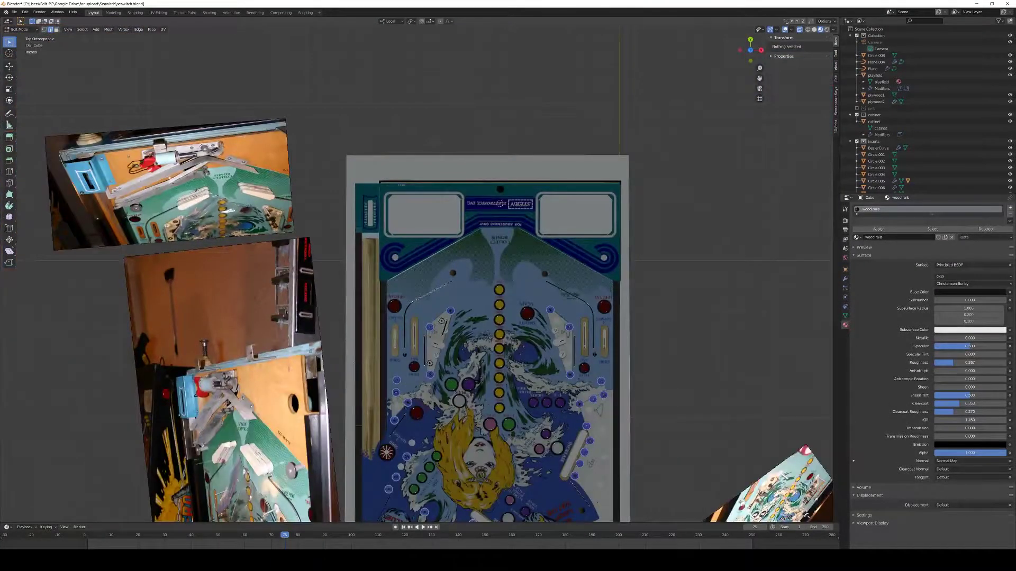
left_click(357, 363, "alt")
key("g")
key("g")
key("Return")
scroll(318, 256, "up", 8)
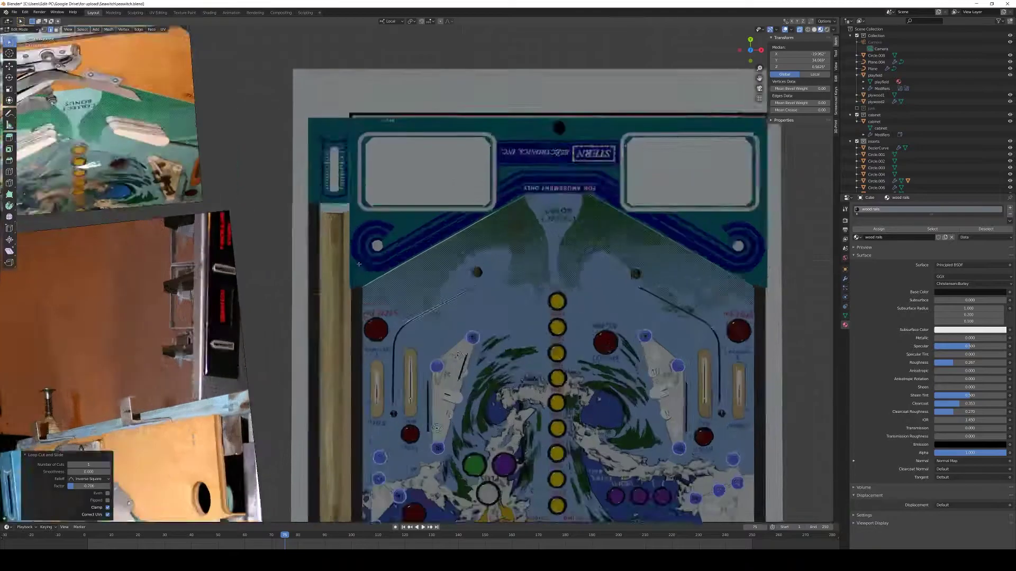
Step: Move the loop cut along Y until it lines up with the apron's lower corner
scroll(472, 289, "up", 3)
key("g")
key("y")
key("y")
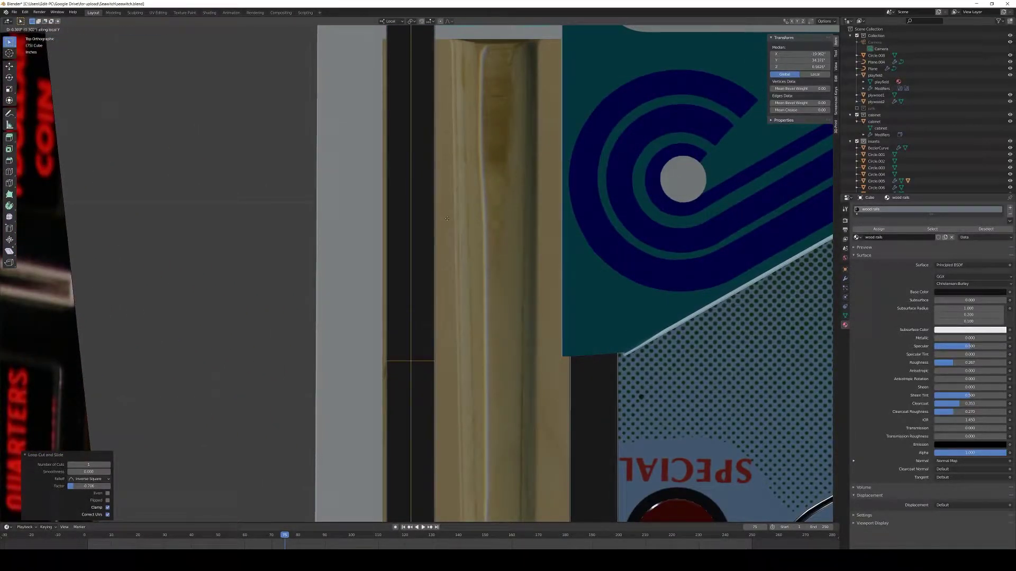
left_click(448, 216)
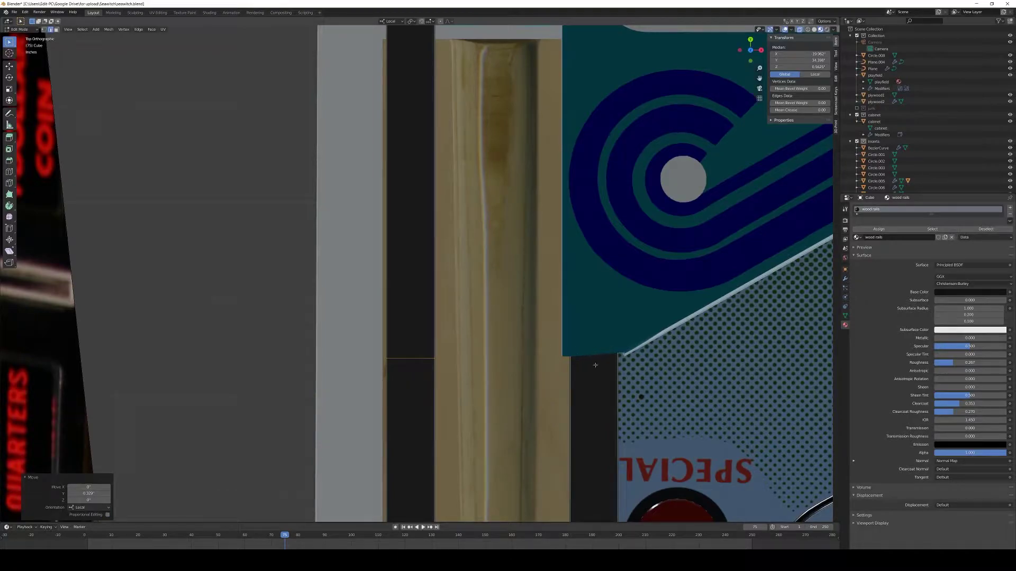
Step: Duplicate the faces of the outer rail's end section in place and separate them into their own object
scroll(388, 356, "down", 5)
middle_click_drag(388, 357, 434, 323)
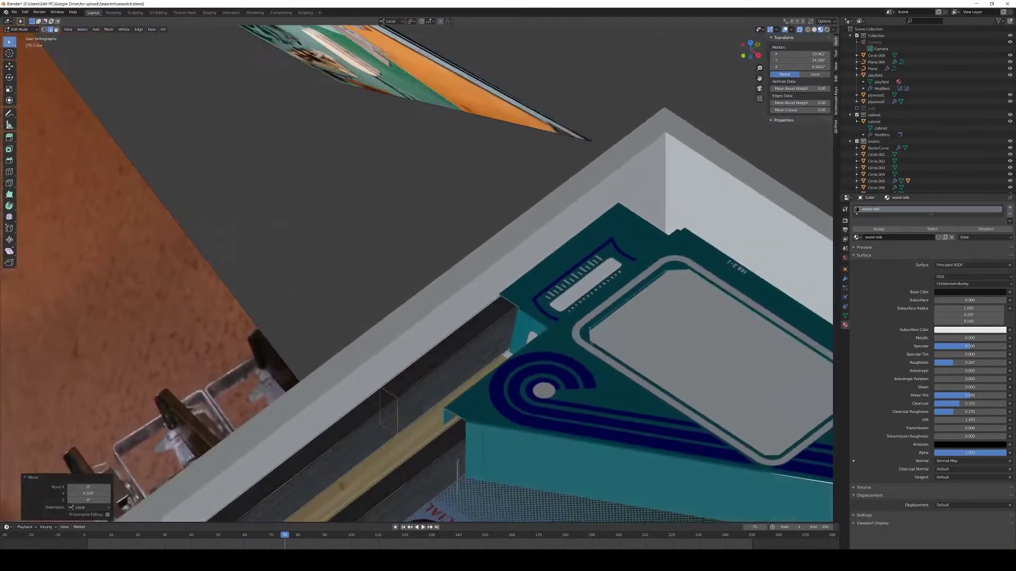
left_click(56, 30)
left_click(463, 333)
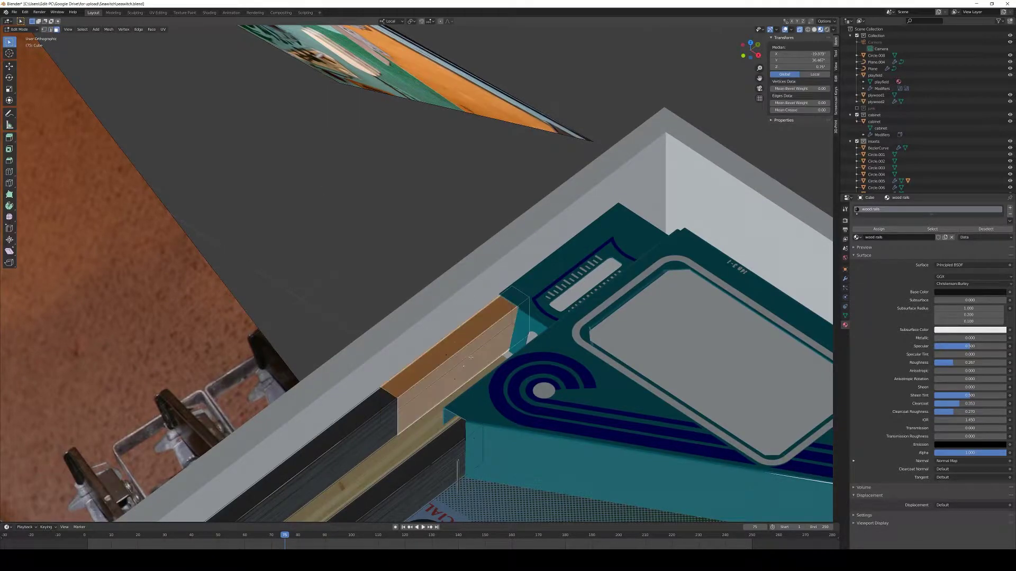
key("shift+d")
right_click(497, 342)
key("p")
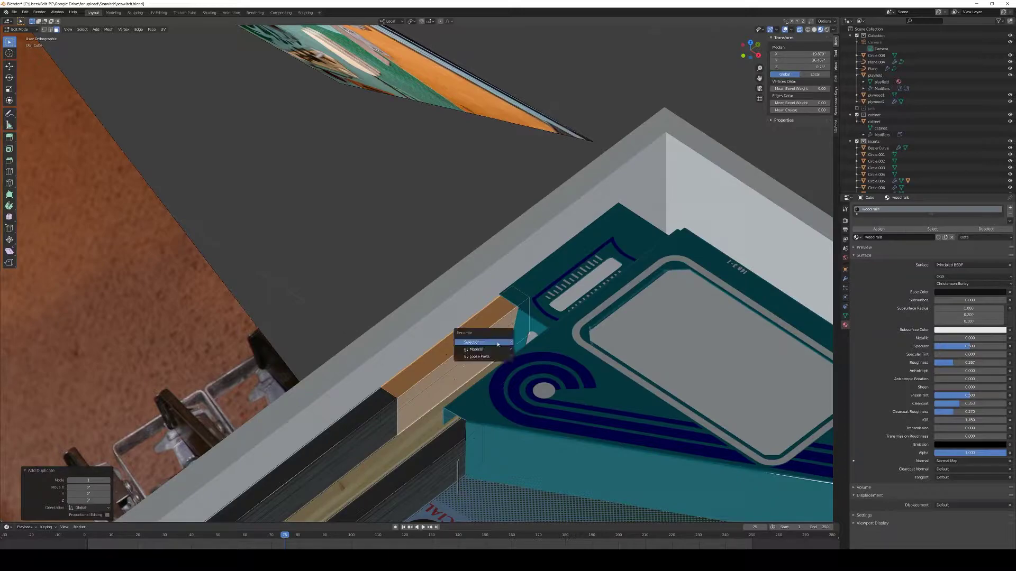
left_click(497, 344)
key("Tab")
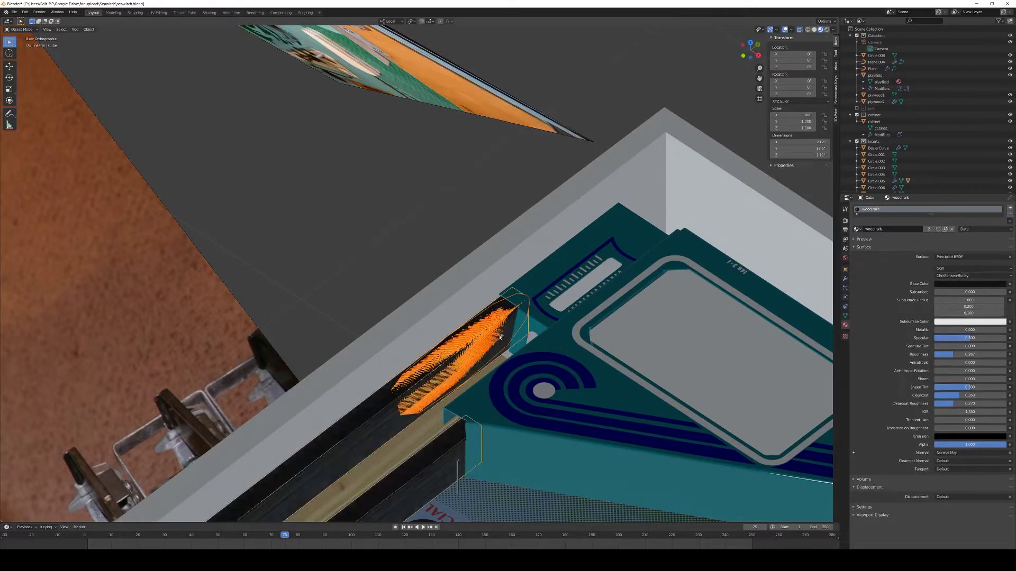
Step: Select the piece separated from the outer wood rail's end and apply all its transforms
key("Tab")
key("Tab")
left_click(516, 293)
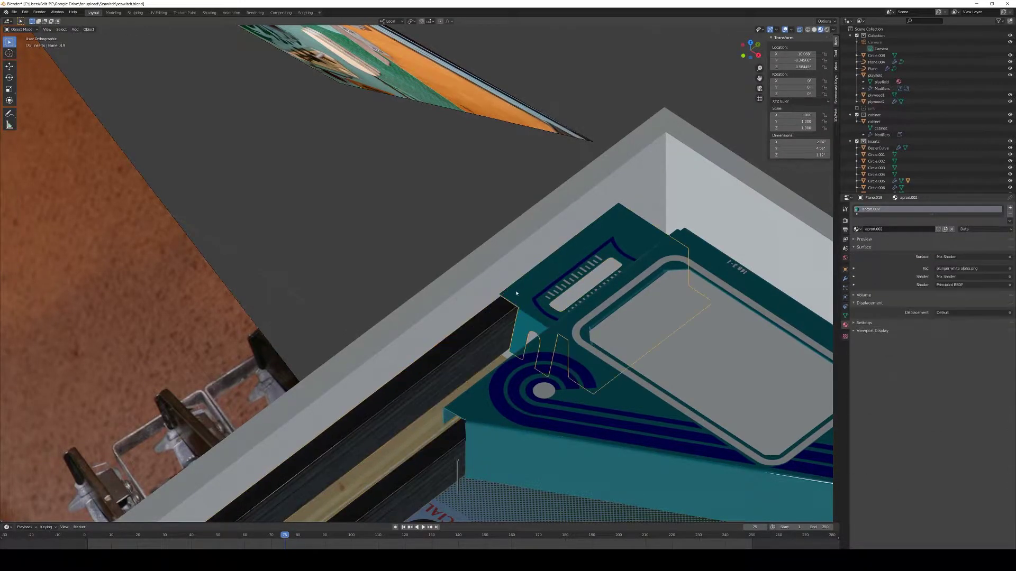
left_click(516, 296, "shift")
left_click(516, 296)
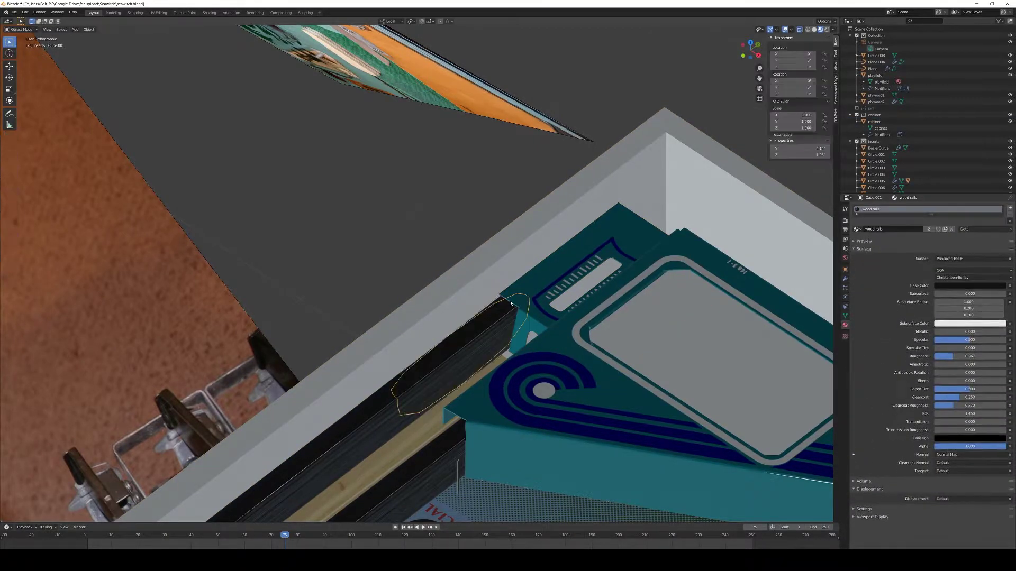
key("Tab")
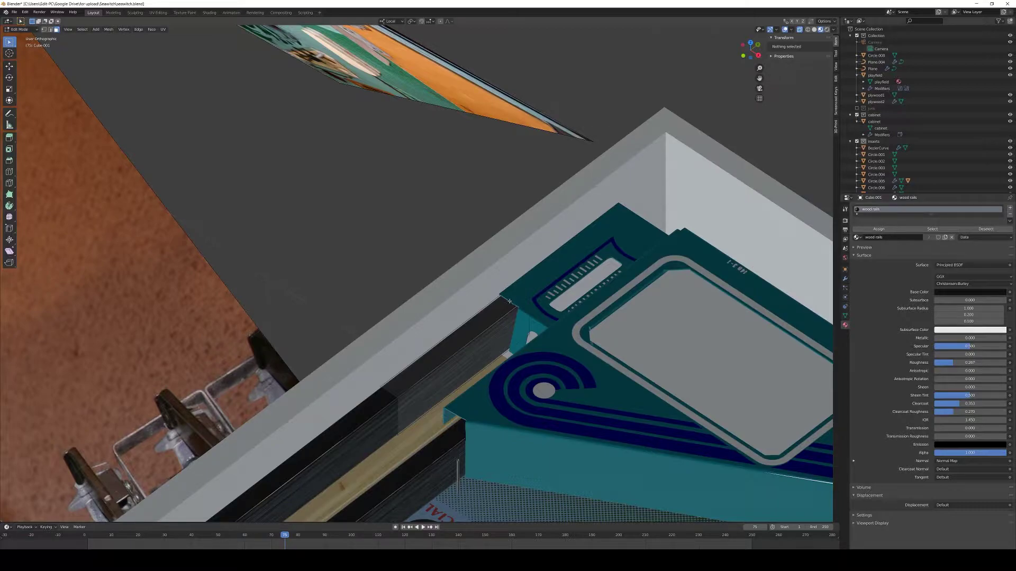
key("Tab")
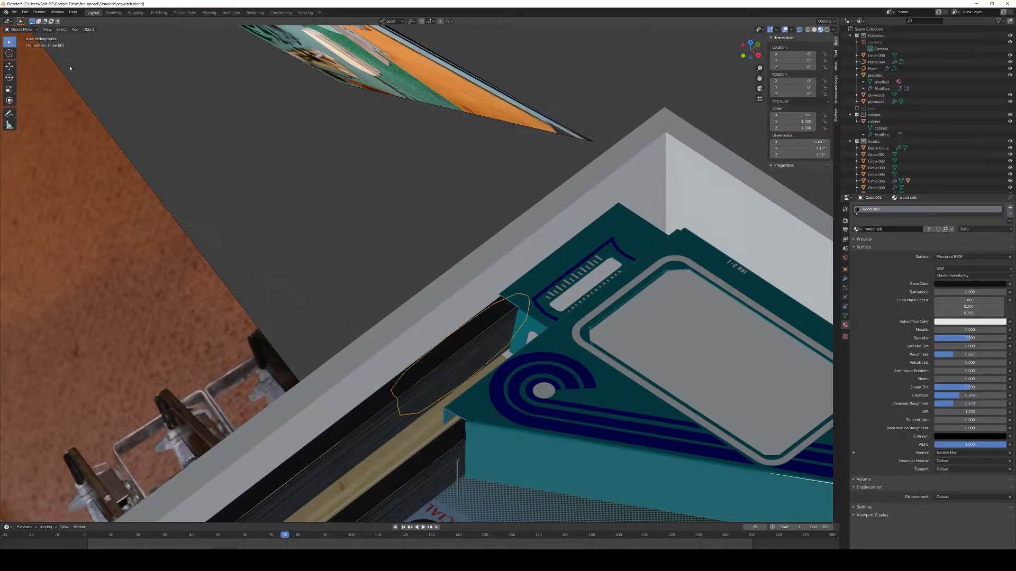
left_click(88, 29)
mouse_move(122, 63)
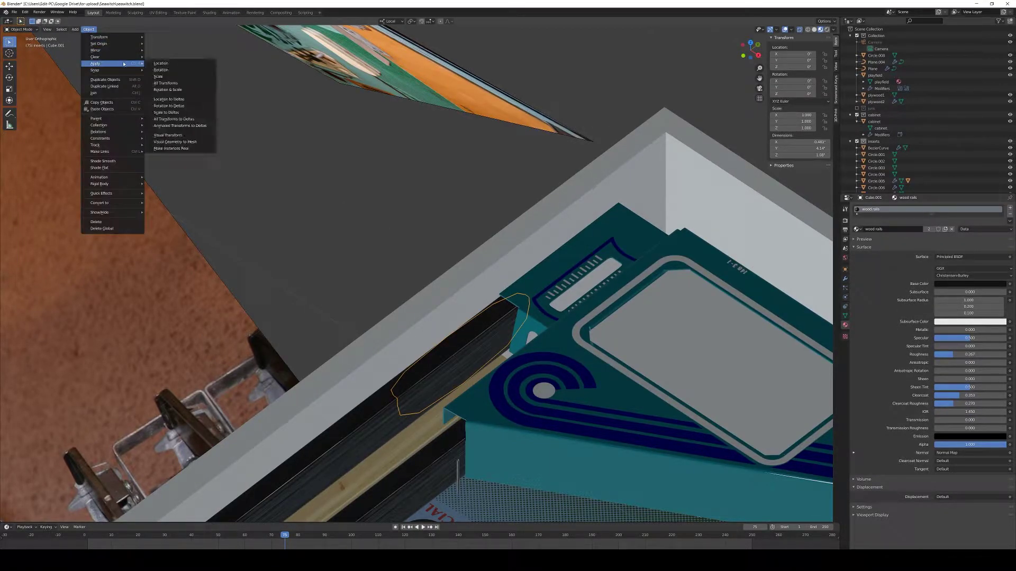
left_click(169, 85)
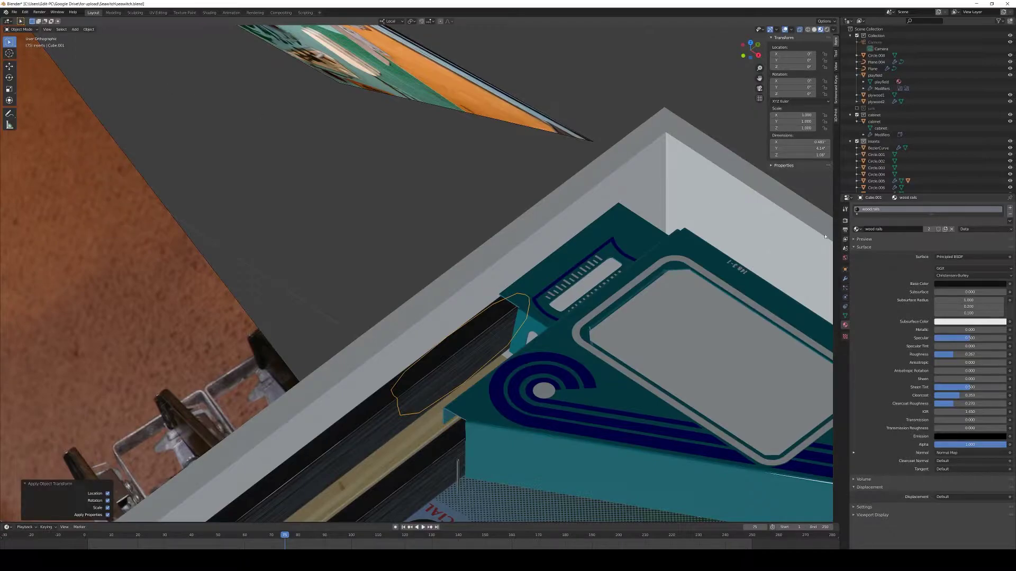
Step: Add a Solidify modifier to the rail-end piece and move it above the Bevel and Subdivision modifiers in the stack
left_click(845, 279)
left_click(884, 210)
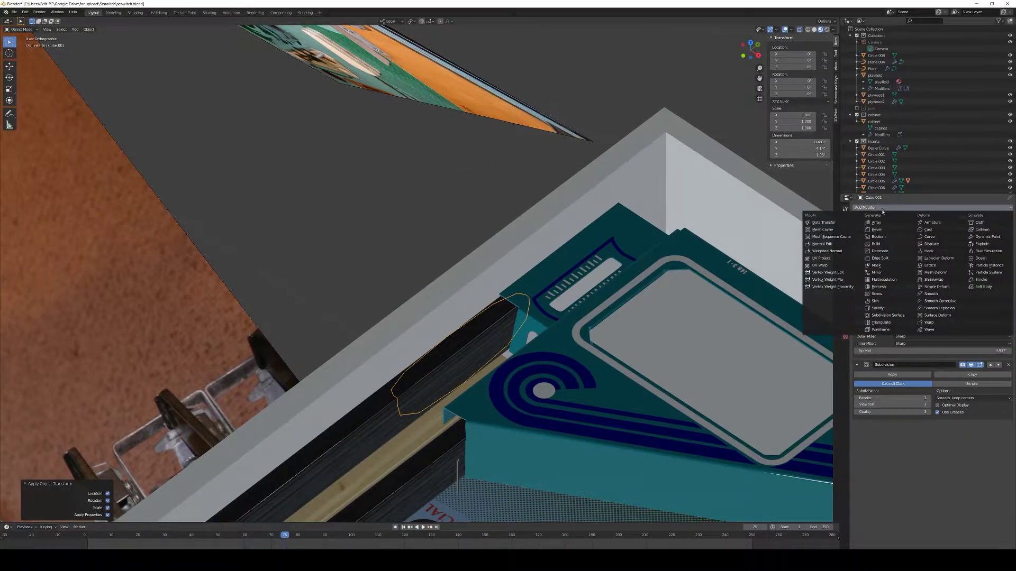
left_click(886, 309)
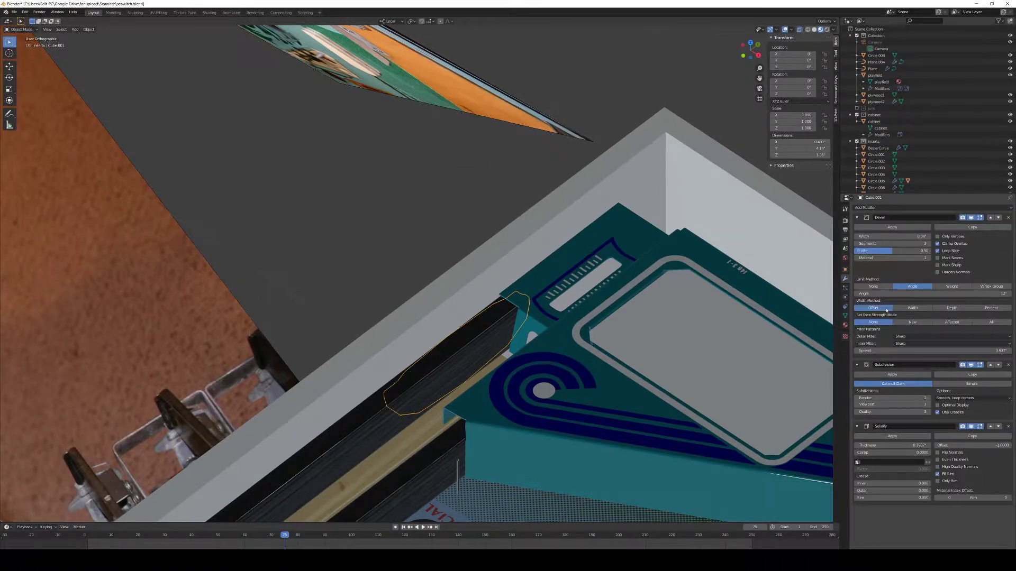
left_click(990, 426)
left_click(989, 364)
middle_click_drag(519, 351, 801, 371)
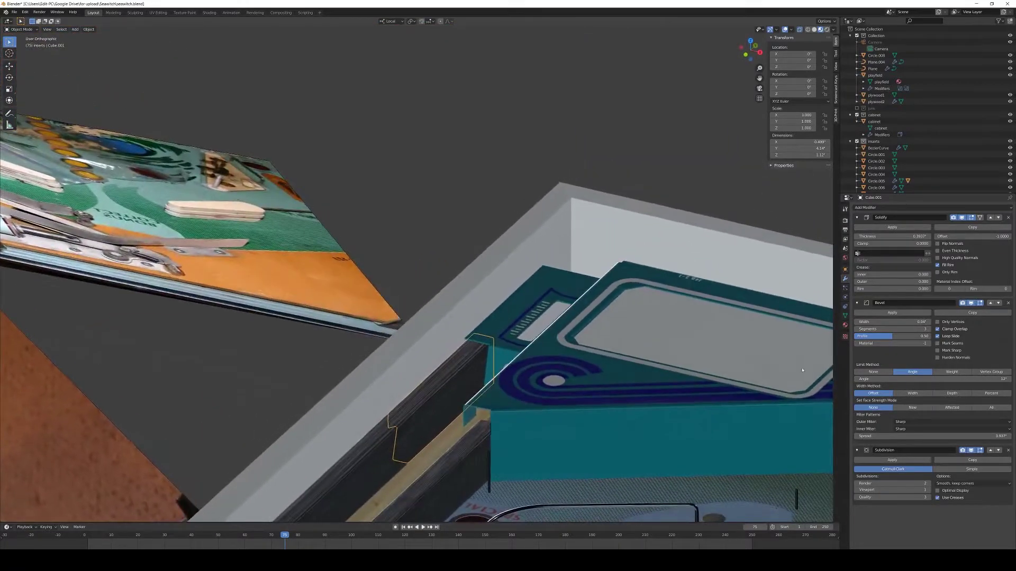
Step: Assign the existing metal material to the rail-end piece
left_click(844, 325)
left_click(857, 229)
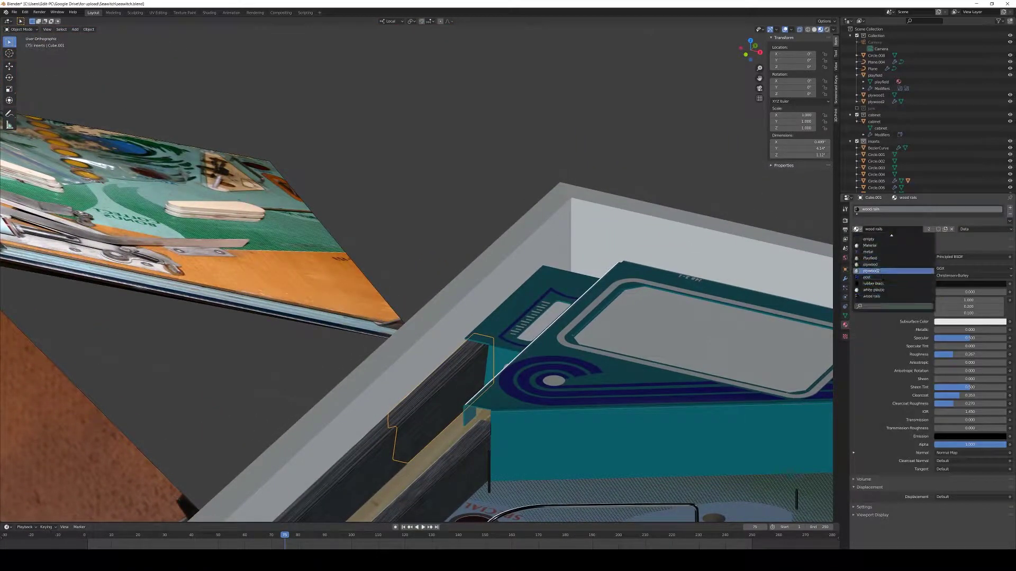
left_click(889, 256)
scroll(564, 359, "up", 5)
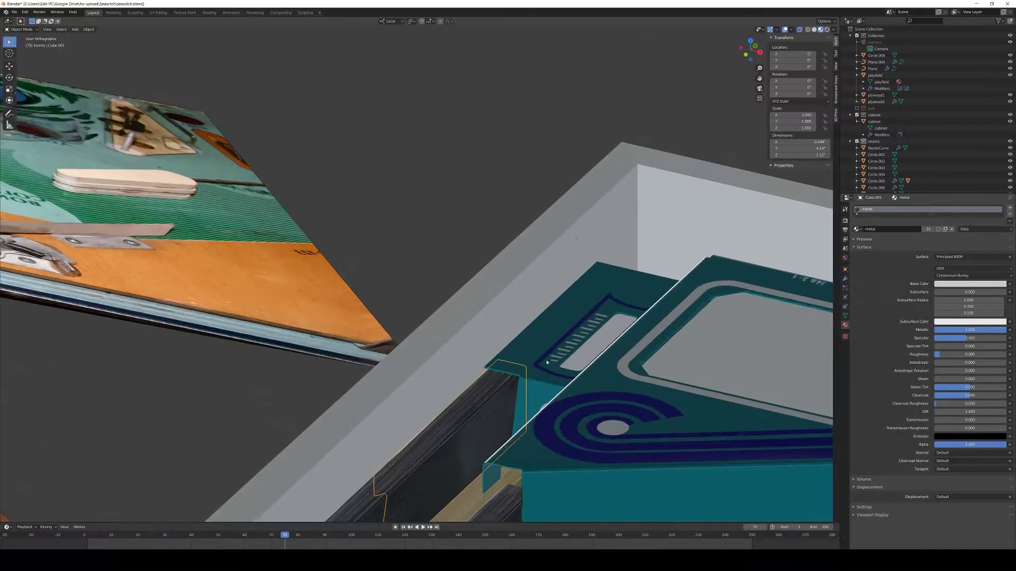
scroll(554, 333, "down", 3)
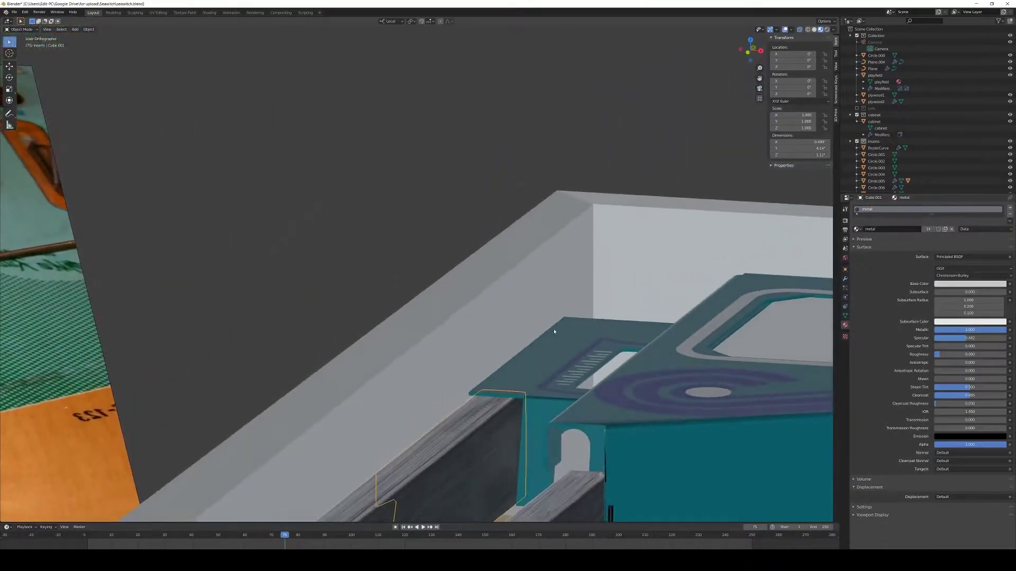
scroll(555, 334, "up", 5)
scroll(559, 335, "down", 4)
mouse_move(559, 335)
middle_mouse_down()
mouse_move(543, 333)
mouse_move(561, 348)
middle_mouse_up()
scroll(565, 341, "up", 1)
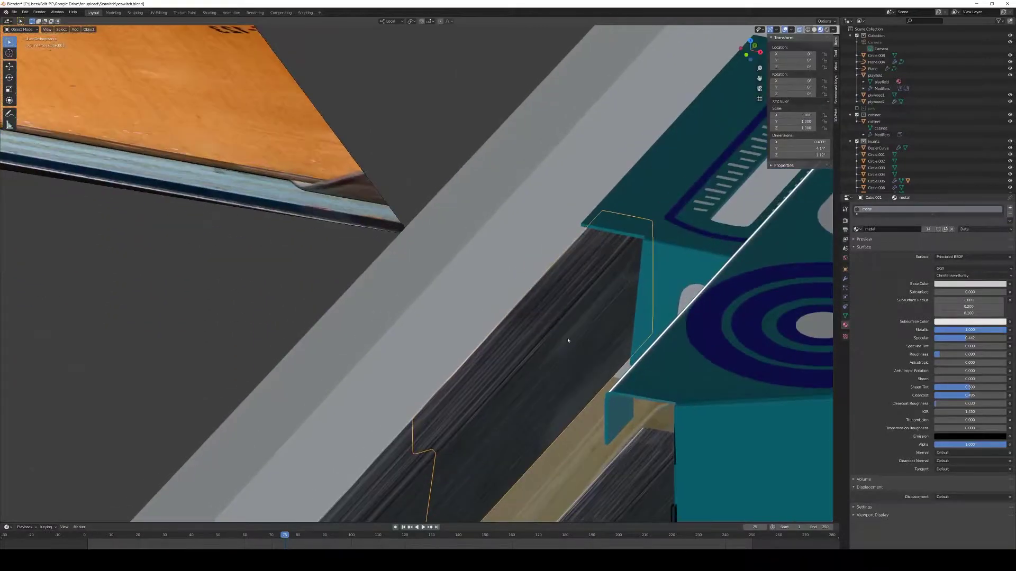
Step: Set the Solidify offset to 1 with even thickness and high quality normals, and reduce the thickness to about 0.02 in
left_click(845, 278)
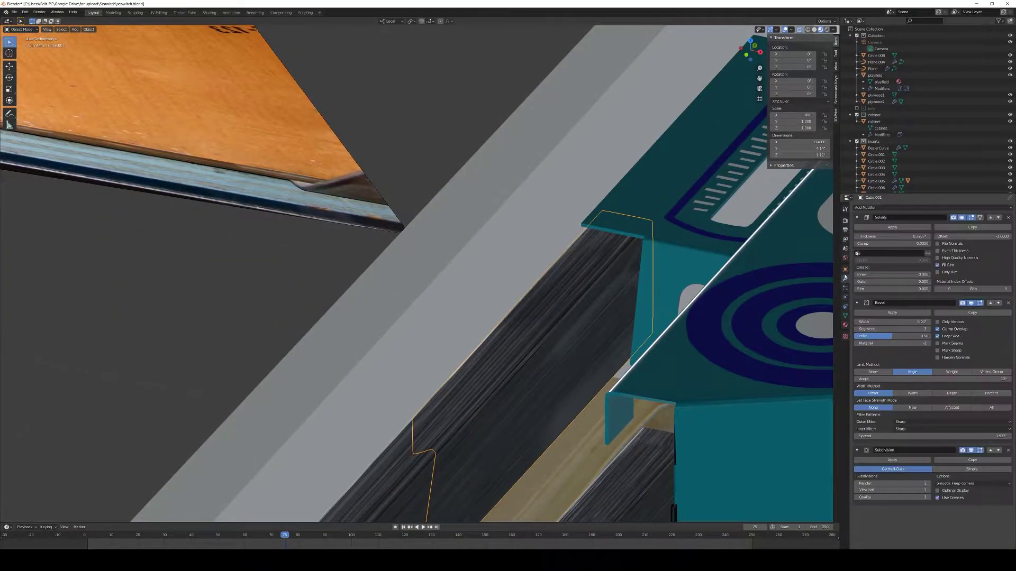
left_click_drag(969, 236, 996, 237)
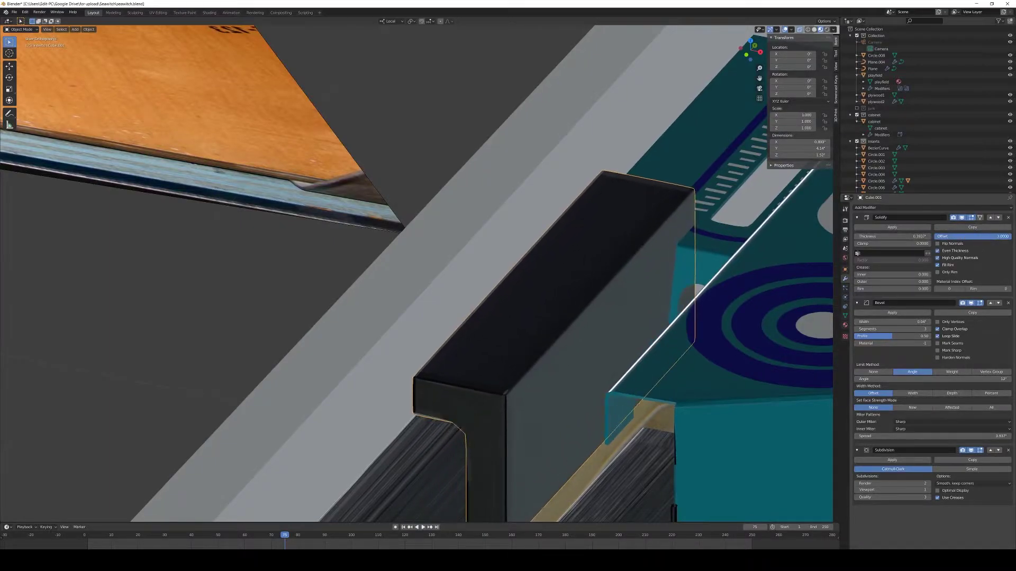
left_click(844, 326)
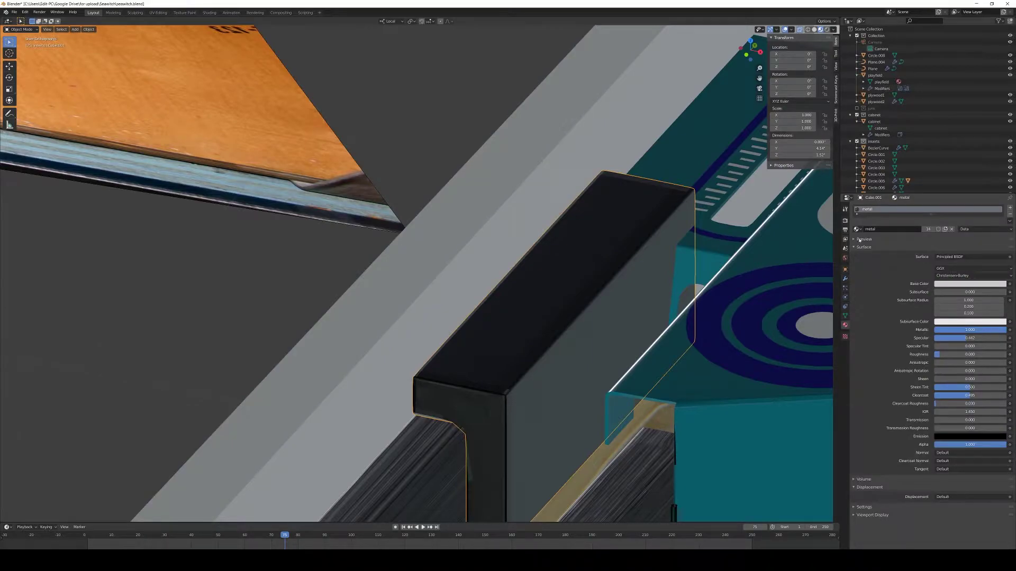
left_click(845, 278)
mouse_move(900, 237)
left_mouse_down()
mouse_move(888, 236)
mouse_move(911, 237)
left_mouse_up()
Step: Examine the thin metal cover around the rail end from other angles, with and without its mesh in editing
key("Tab")
middle_click_drag(581, 318, 410, 310)
scroll(611, 324, "up", 5)
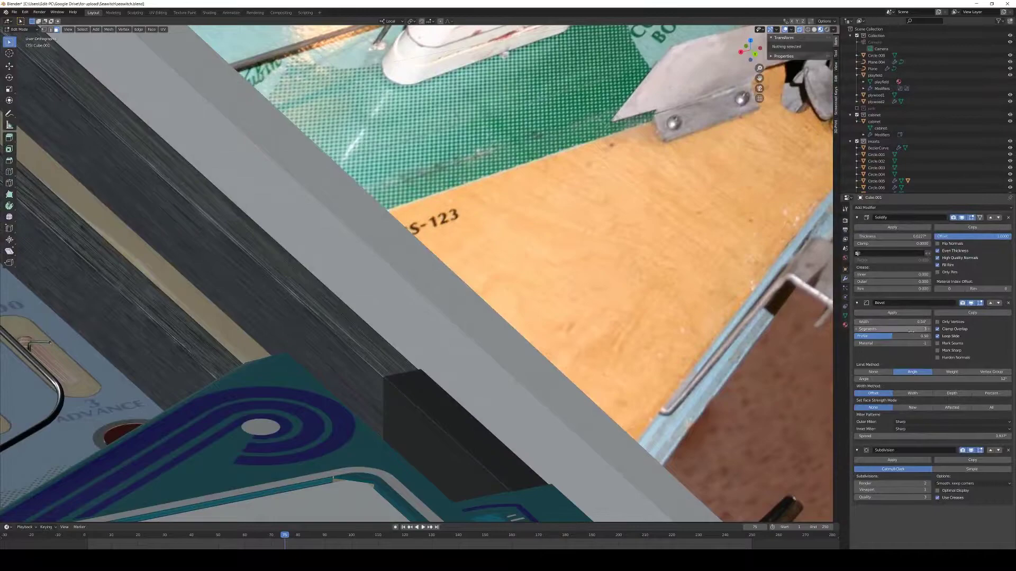
scroll(410, 310, "down", 3)
middle_click_drag(408, 404, 496, 329)
key("Tab")
key("Tab")
key("Tab")
Step: Add a circle mesh with a 0.5 in radius and show the scene from above in wireframe
scroll(554, 355, "down", 3)
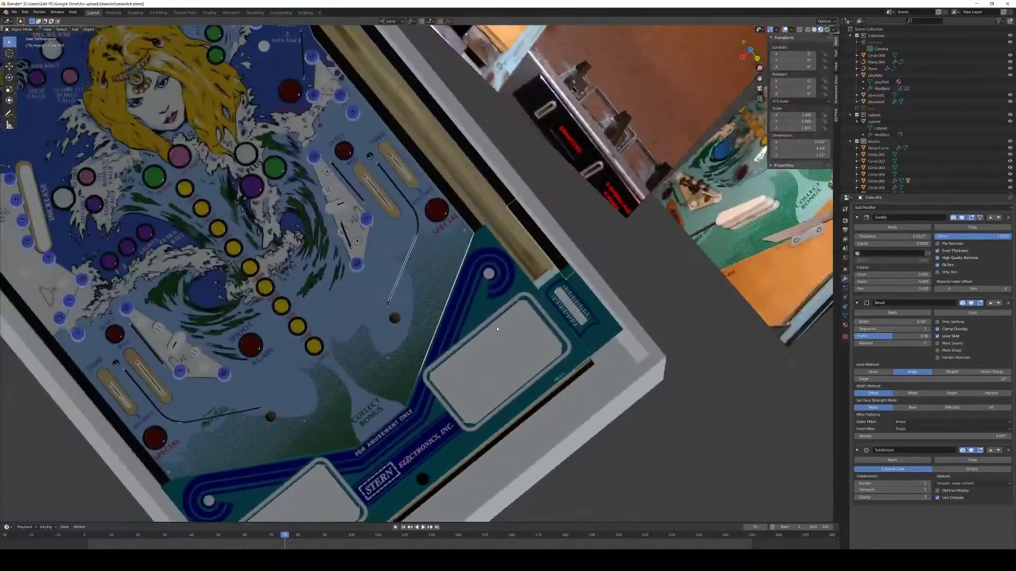
key("shift+a")
mouse_move(502, 329)
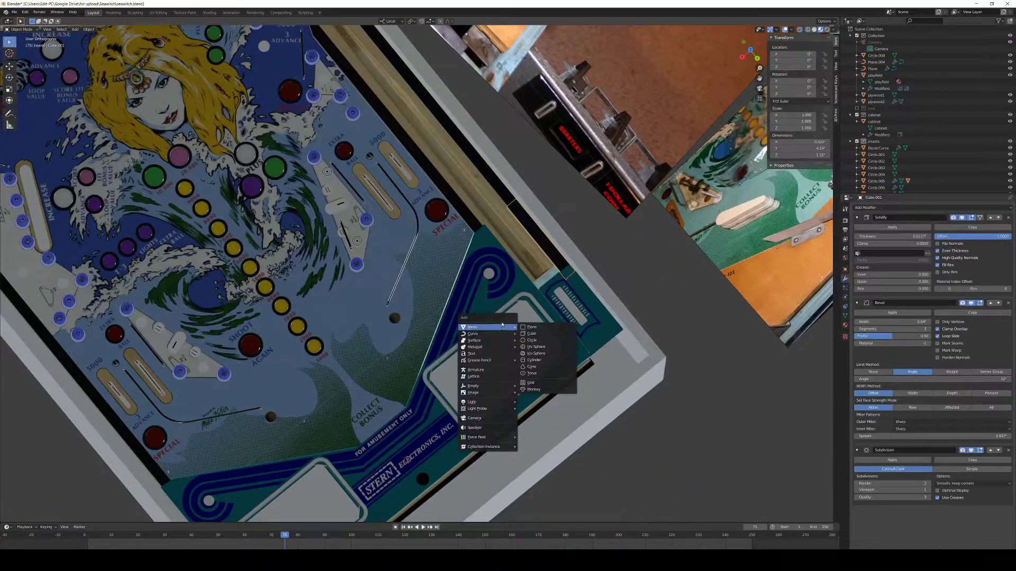
left_click(545, 341)
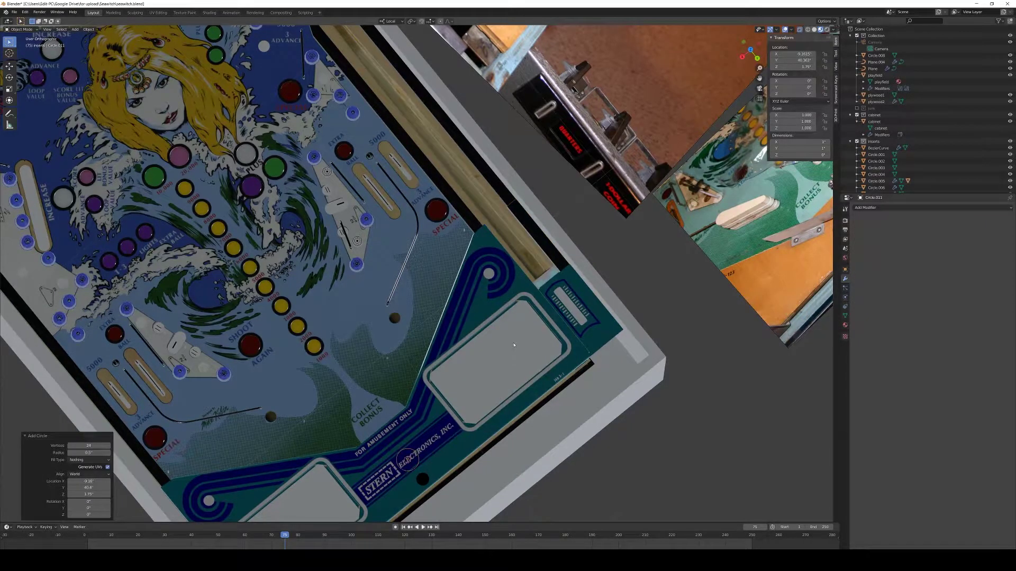
key("ctrl+KP_7")
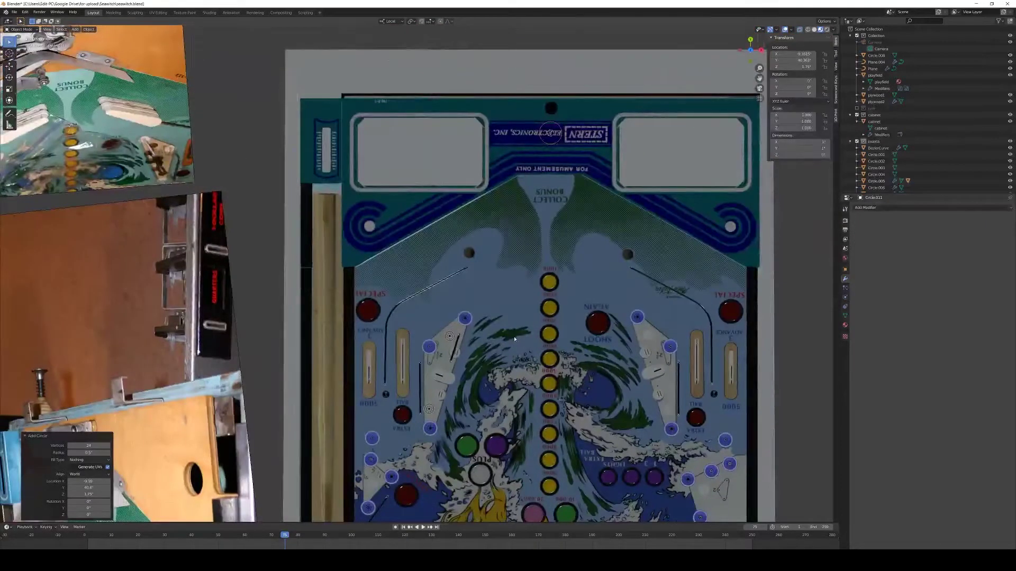
key("shift+z")
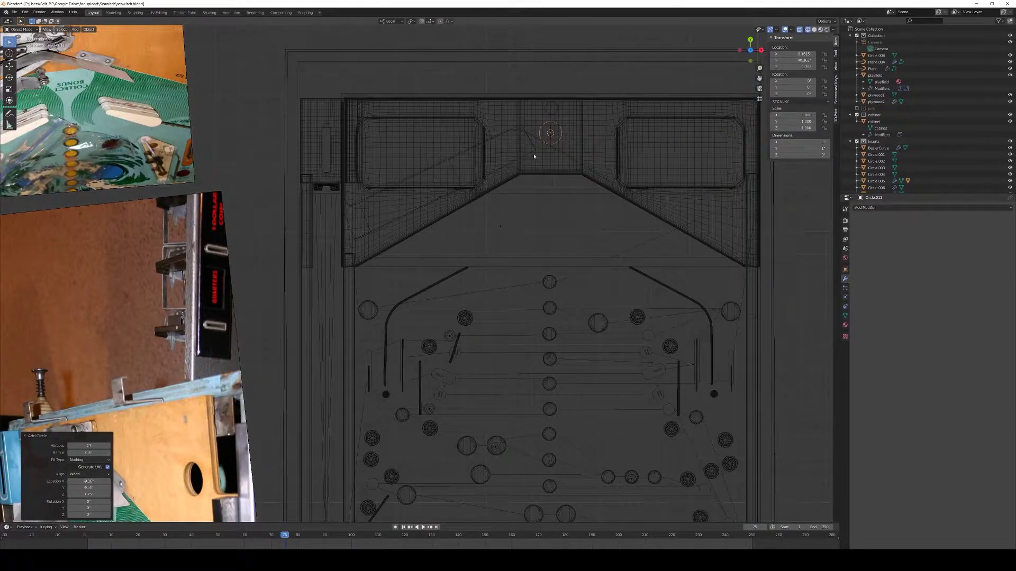
Step: Move the circle in the XY plane onto the apron's sloping edge near the corner beside the shooter lane
key("g")
key("shift+z")
left_click(386, 256)
scroll(386, 261, "up", 7)
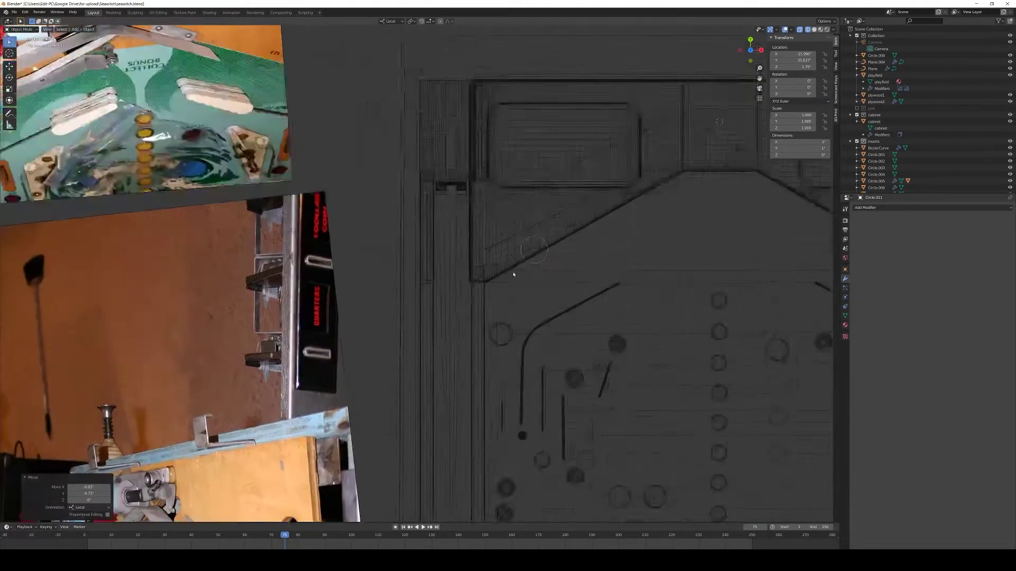
scroll(463, 301, "up", 4)
key("g")
key("shift+z")
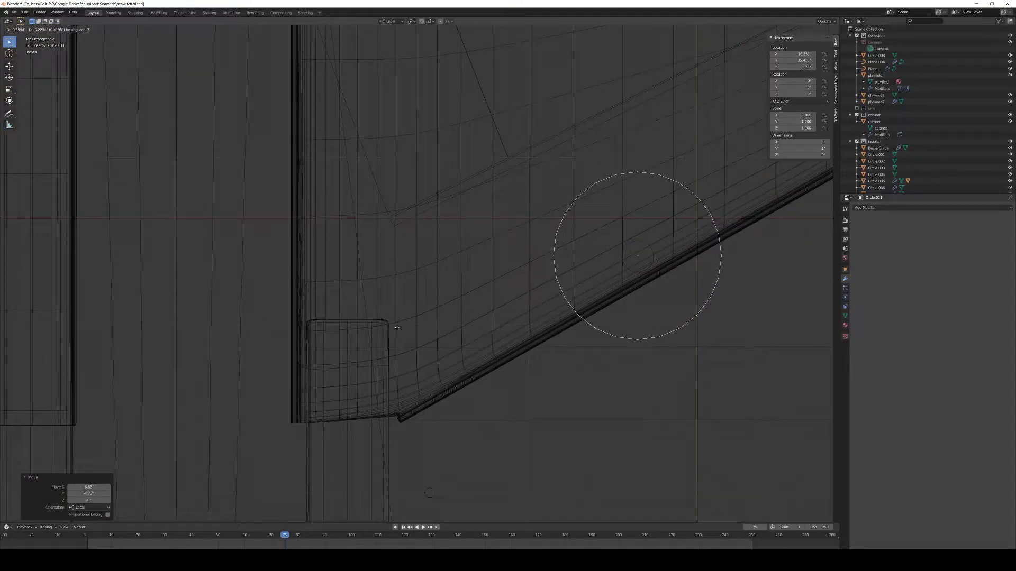
scroll(399, 325, "down", 9)
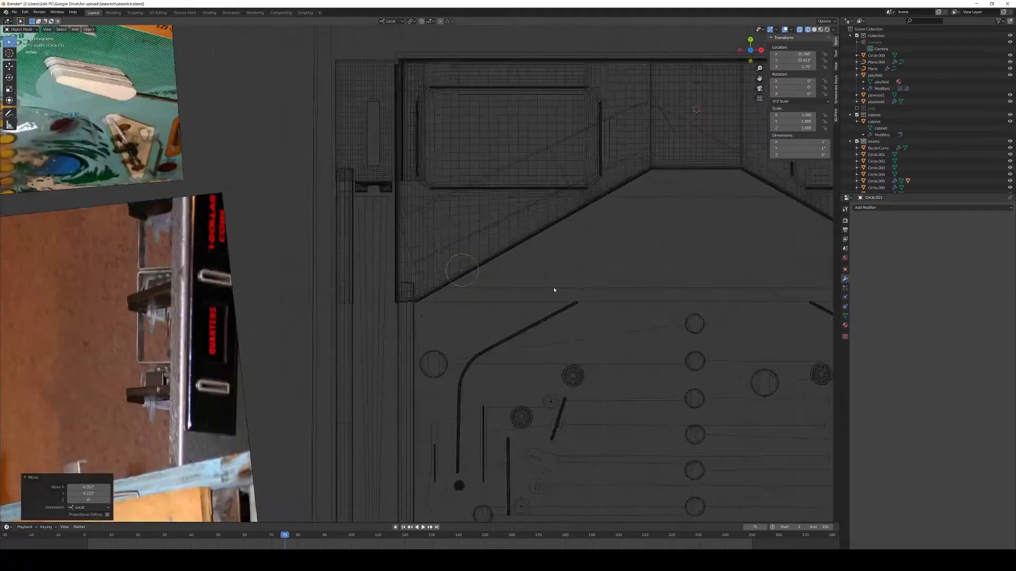
Step: Fill the circle with a face and duplicate it along X to the matching spot on the apron's opposite sloping edge
key("Tab")
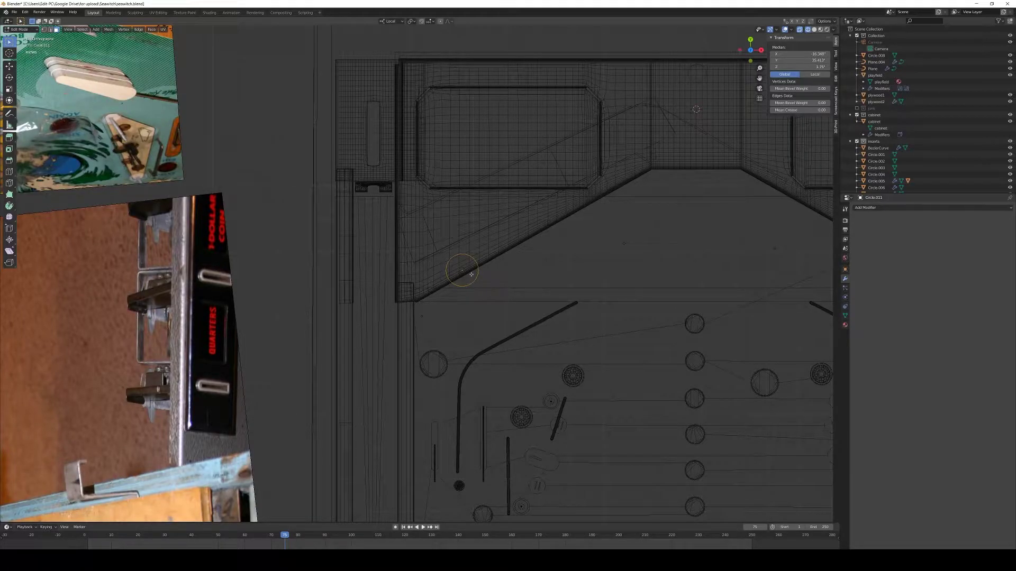
key("a")
key("shift+d")
key("x")
left_click(795, 285)
middle_click_drag(799, 286, 533, 291, "shift")
key("g")
key("x")
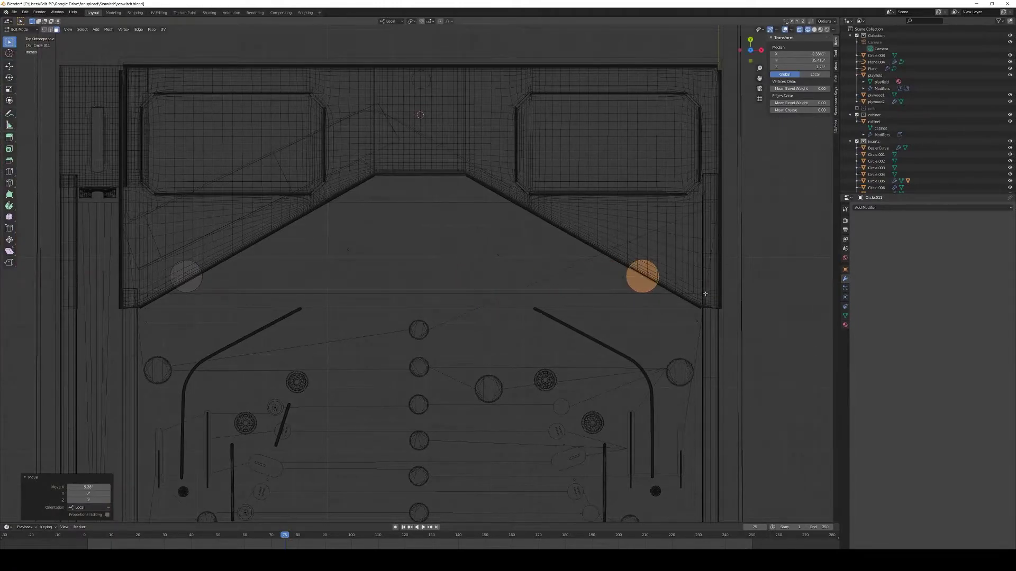
scroll(563, 298, "up", 5)
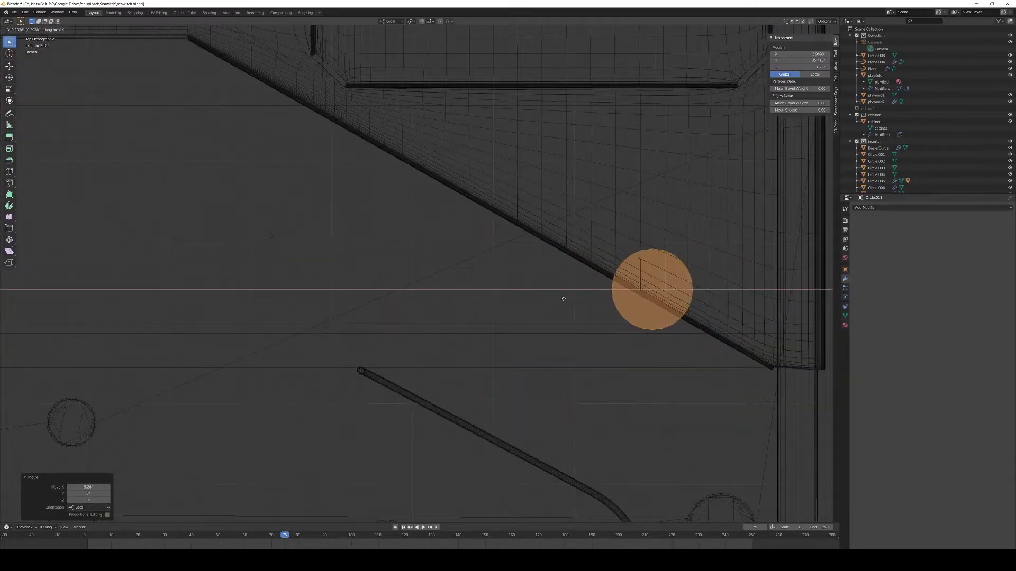
left_click(562, 299)
key("Tab")
Step: Lower both discs along Z so they sit on the tops of the posts under the apron
middle_click_drag(603, 339, 637, 280)
middle_click_drag(610, 141, 539, 437, "shift")
key("g")
key("z")
left_click(531, 510)
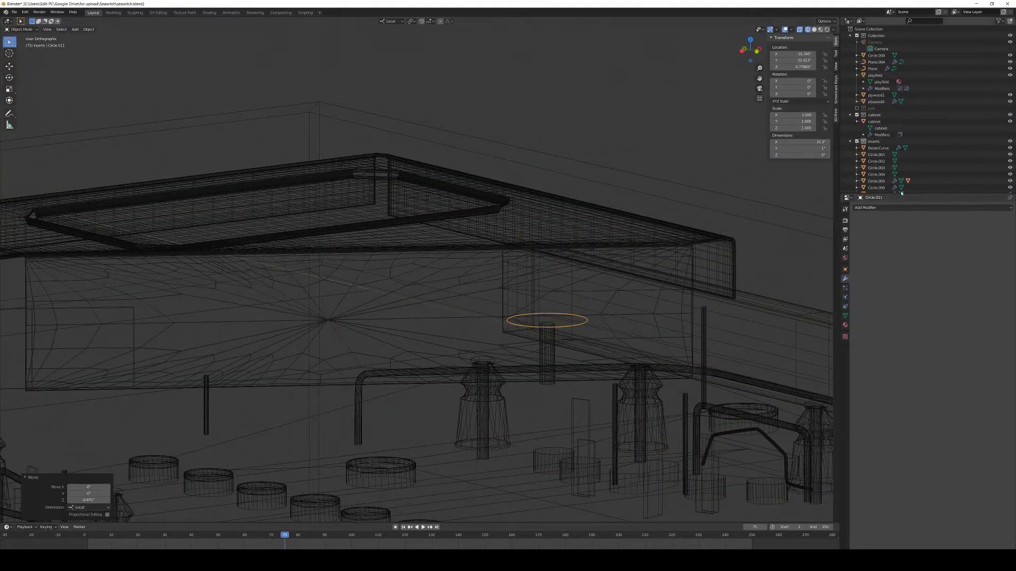
Step: Add a Solidify modifier to the discs and set the thickness to about 0.04 in
left_click(882, 208)
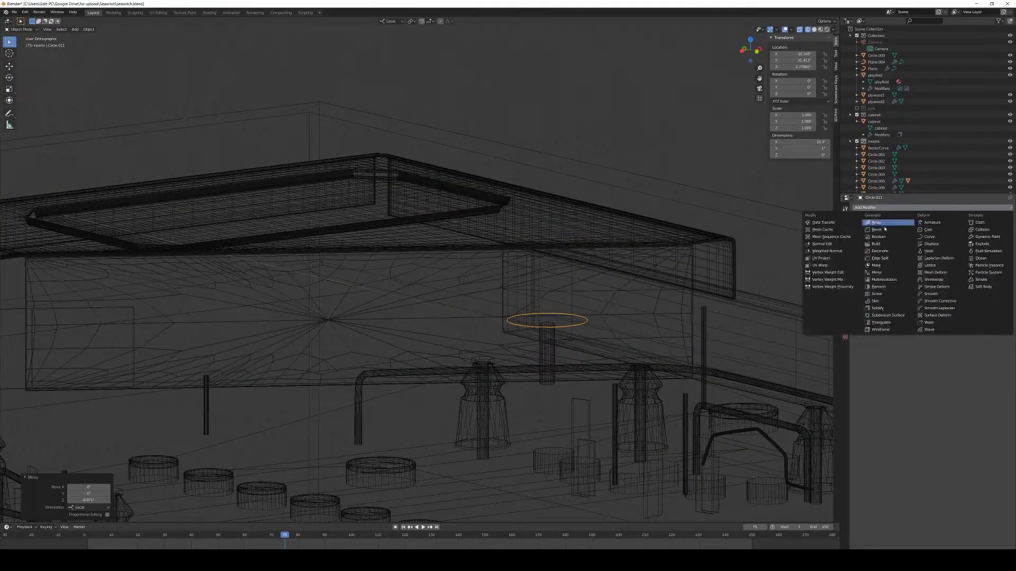
left_click(884, 308)
left_click_drag(899, 236, 854, 236)
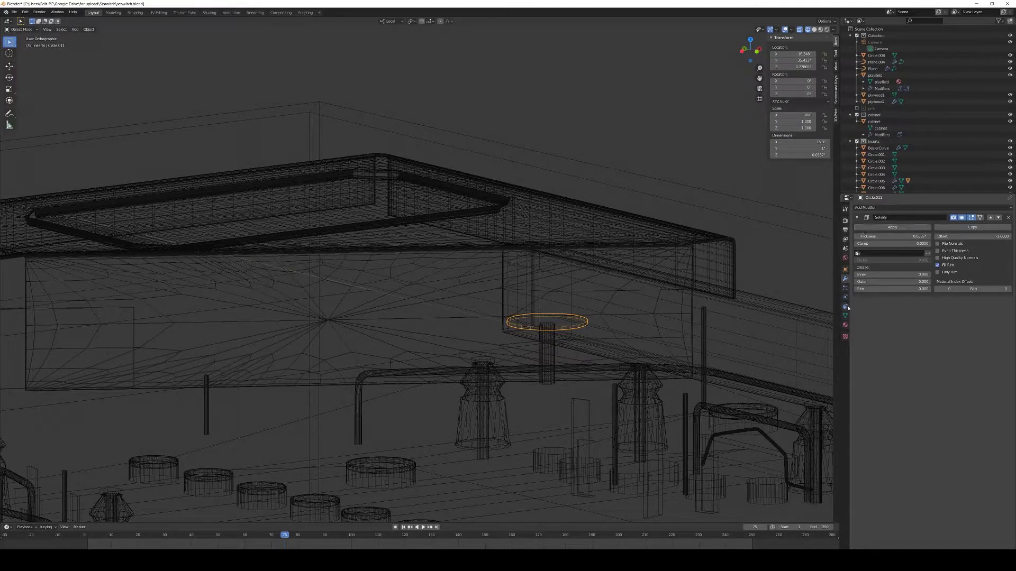
Step: Assign the metal material to the discs and switch the viewport to Material Preview shading
left_click(845, 325)
left_click(856, 229)
scroll(888, 286, "down", 2)
left_click(873, 290)
mouse_move(588, 307)
middle_mouse_down()
mouse_move(465, 340)
mouse_move(526, 351)
mouse_move(526, 376)
middle_mouse_up()
key("z")
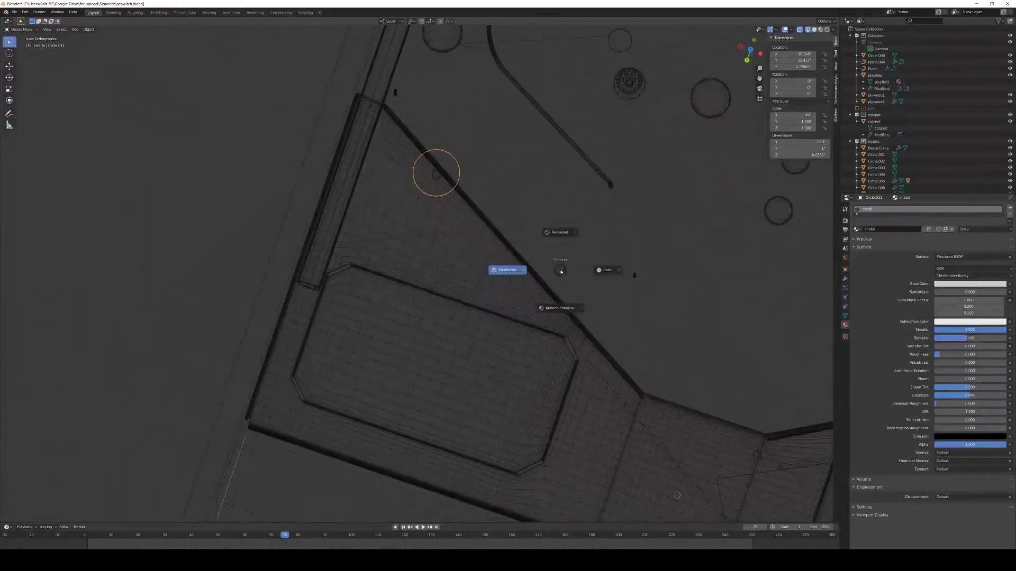
left_click(560, 307)
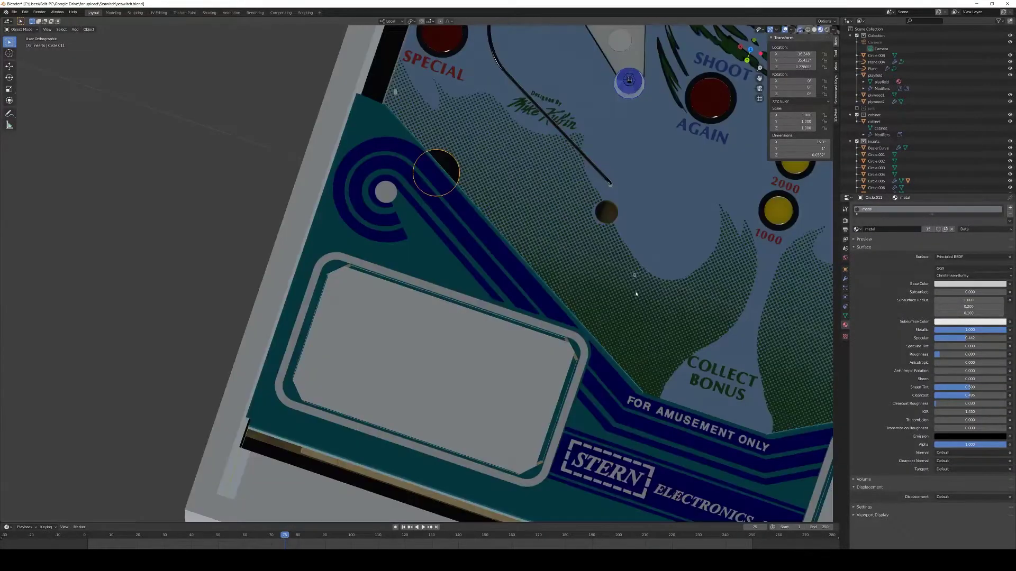
Step: Select the metal post in the lane near the wooden shooter lane in Edit Mode and move it toward the green inserts
left_click(713, 306)
middle_click_drag(712, 307, 653, 333)
scroll(585, 279, "down", 3)
middle_click_drag(545, 327, 586, 315)
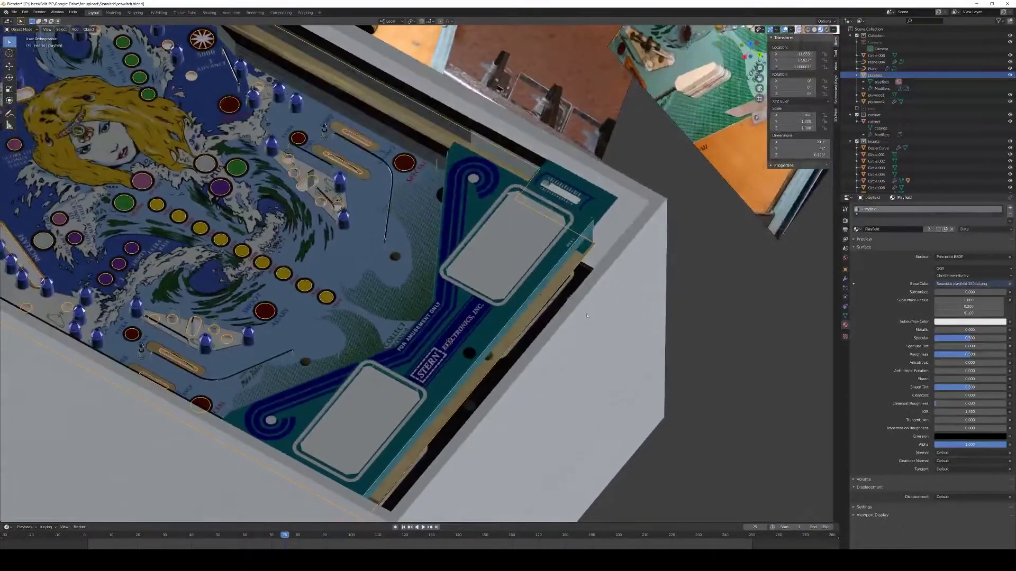
left_click(325, 131)
middle_click_drag(346, 140, 381, 159)
key("Tab")
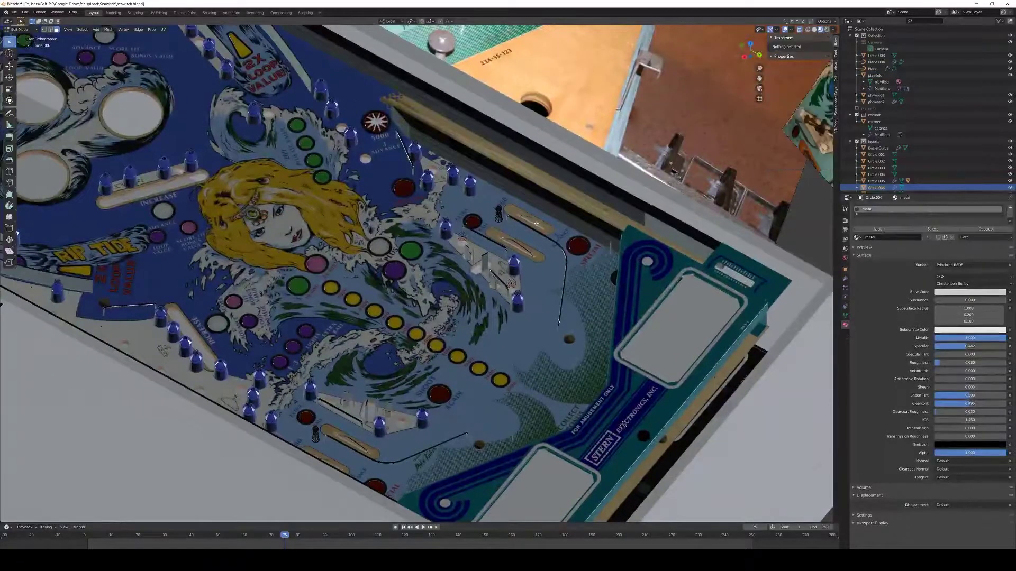
left_click_drag(481, 196, 528, 240)
key("KP_7")
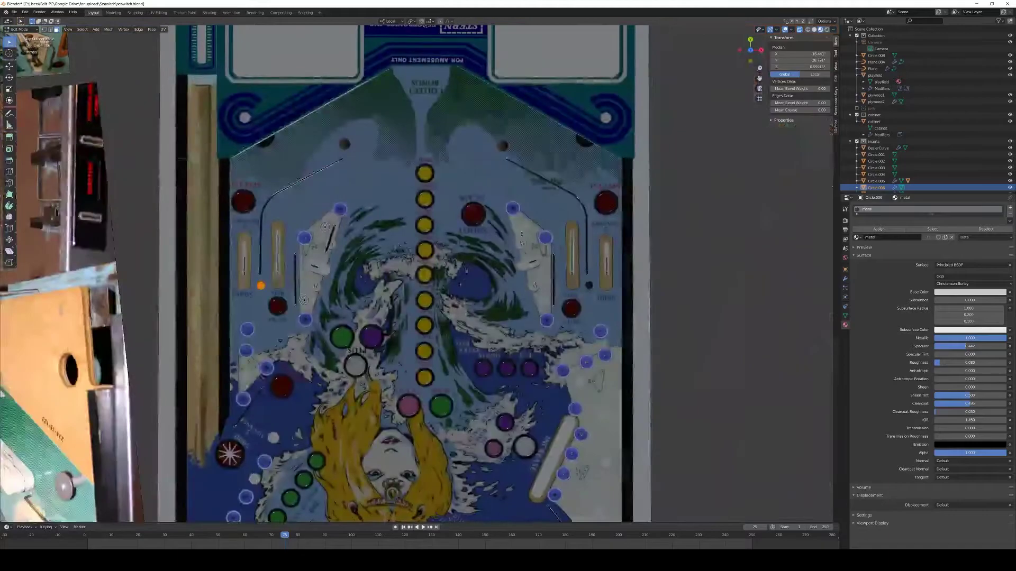
middle_click_drag(489, 307, 602, 174, "shift")
key("g")
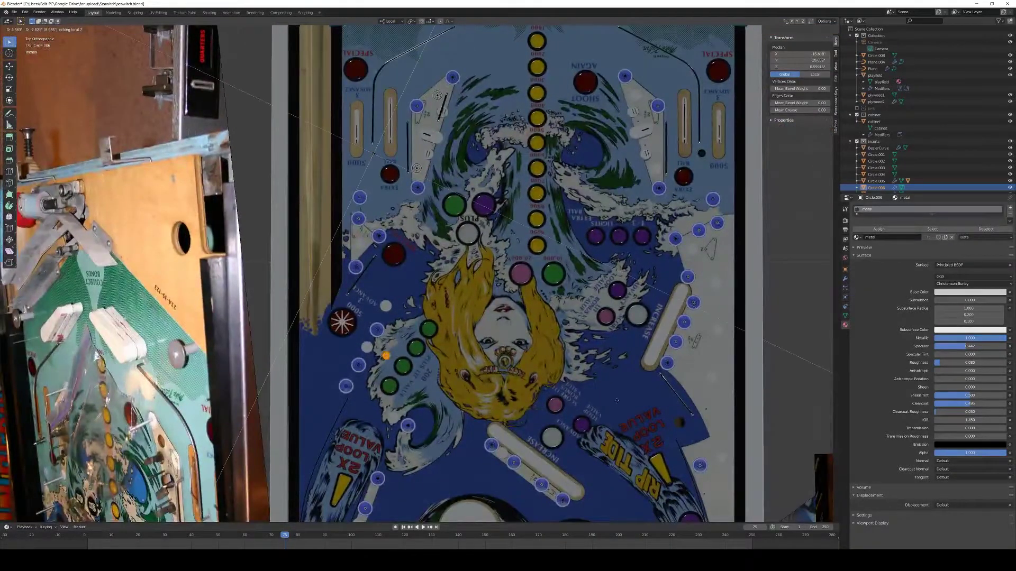
left_click(381, 380)
Step: Move the metal post within the XY plane to just beside the white circle near the 200 Plus Lit Value text, and finish mesh editing
scroll(381, 379, "up", 6)
middle_click_drag(486, 324, 521, 108, "shift")
key("g")
key("shift+z")
left_click(543, 228)
middle_click_drag(543, 228, 529, 238, "shift")
scroll(529, 237, "up", 6)
key("g")
key("shift+z")
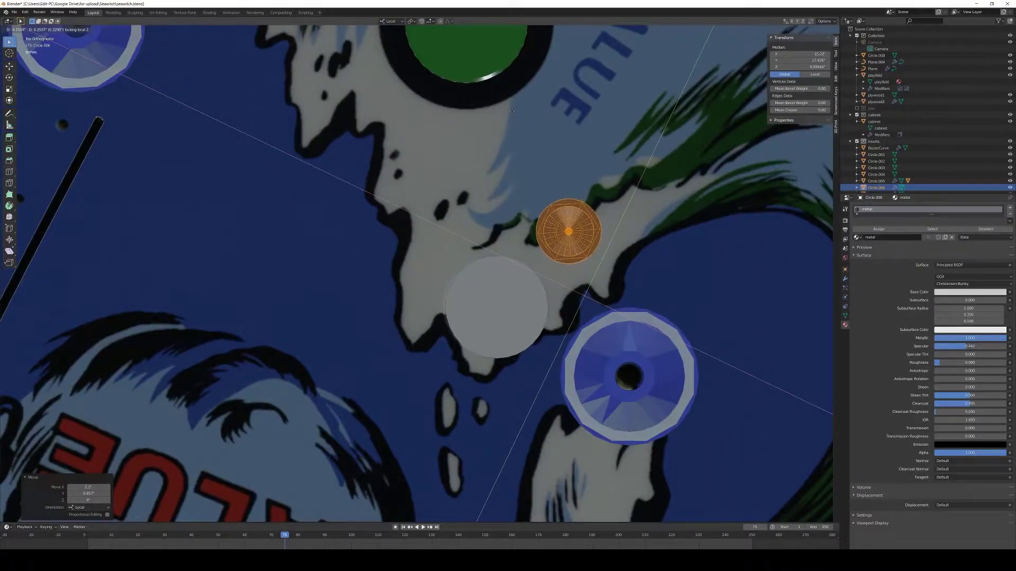
left_click(535, 131)
scroll(535, 130, "down", 5)
key("Tab")
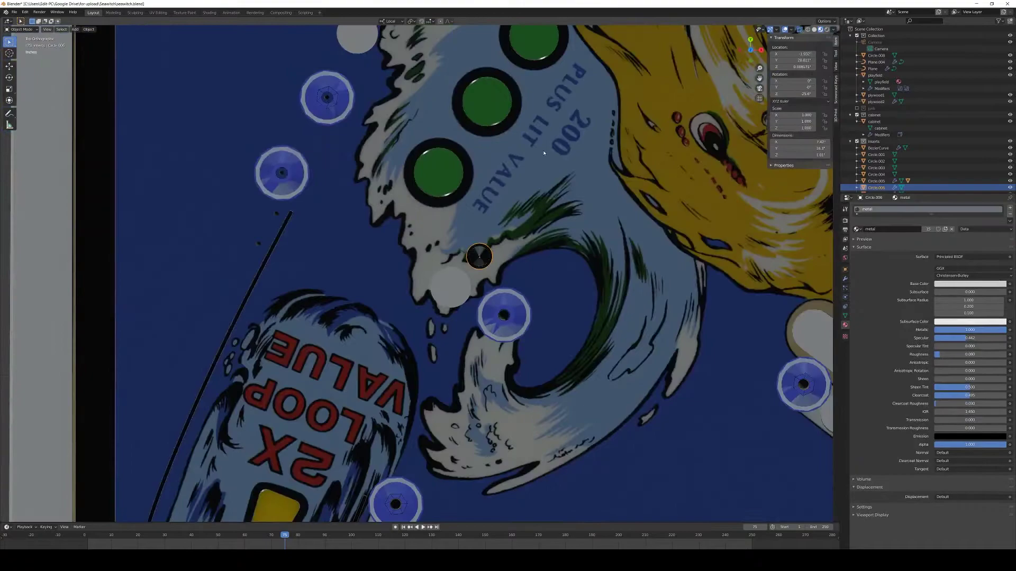
Step: Add a 1.25 in plane and move it within the XY plane to the cabinet corner beyond the apron's shooter-lane side
scroll(535, 131, "down", 8)
middle_click_drag(480, 42, 527, 483, "shift")
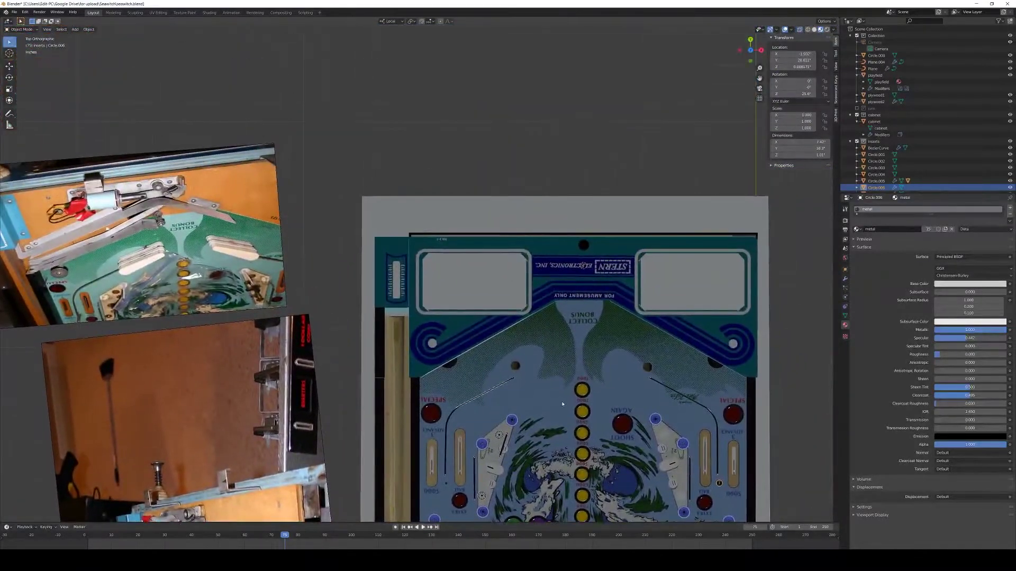
key("shift+a")
left_click(580, 341)
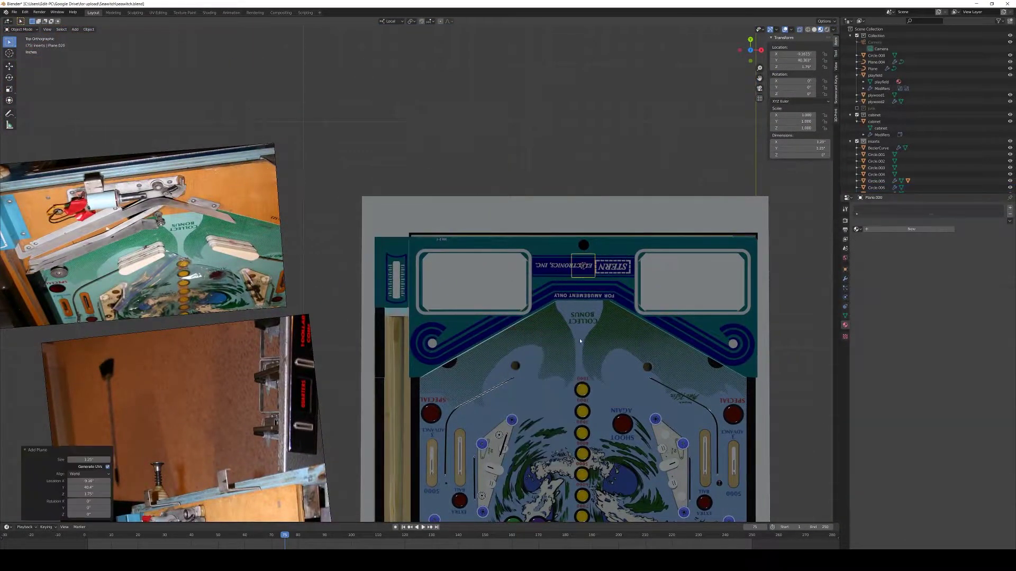
key("g")
key("shift+z")
left_click(380, 240)
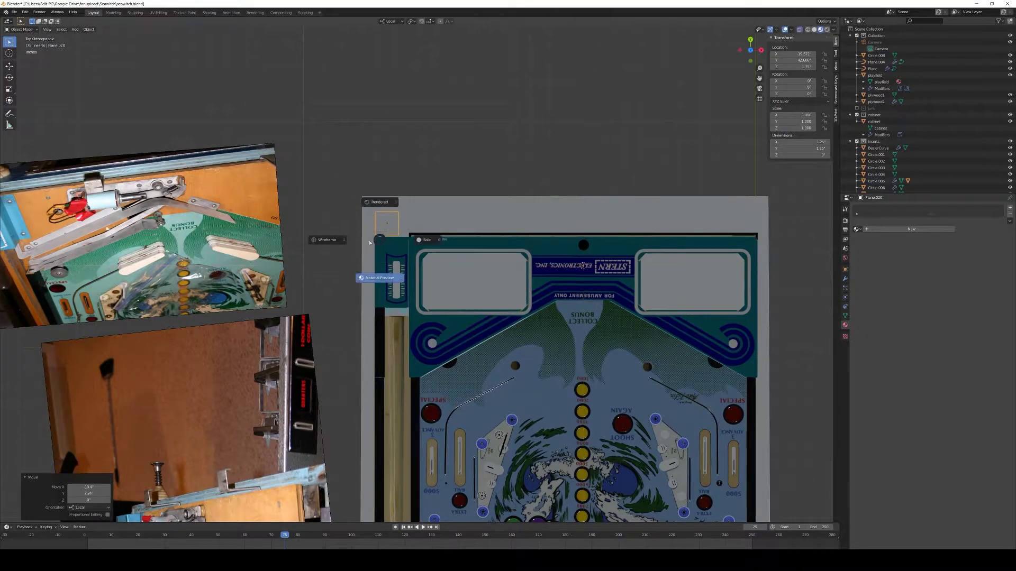
Step: Switch to wireframe shading and align the plane's outer edge with the inner face of the cabinet's side wall
key("shift+z")
scroll(450, 278, "up", 4)
key("g")
key("shift+z")
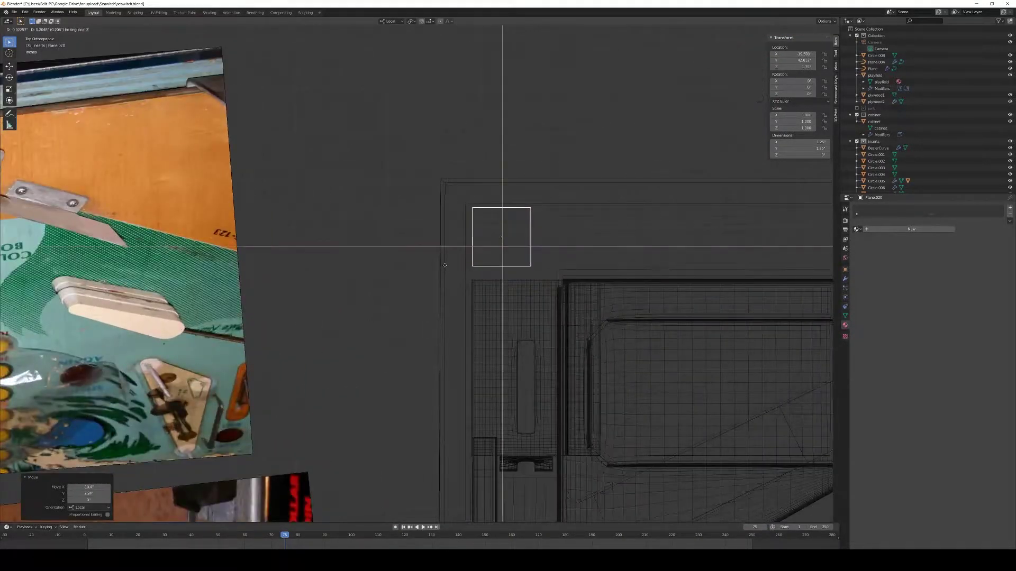
left_click(441, 265)
Step: Stretch the plane by moving its inward-facing edge along X past the middle of the cabinet's front wall
middle_click_drag(487, 284, 549, 299)
key("Tab")
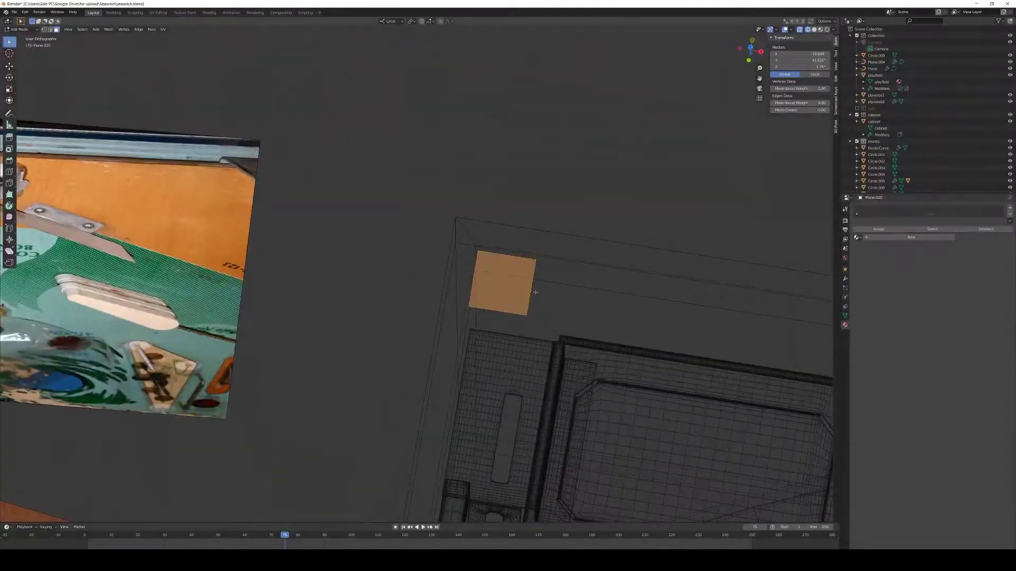
key("2")
left_click(532, 286)
key("g")
key("x")
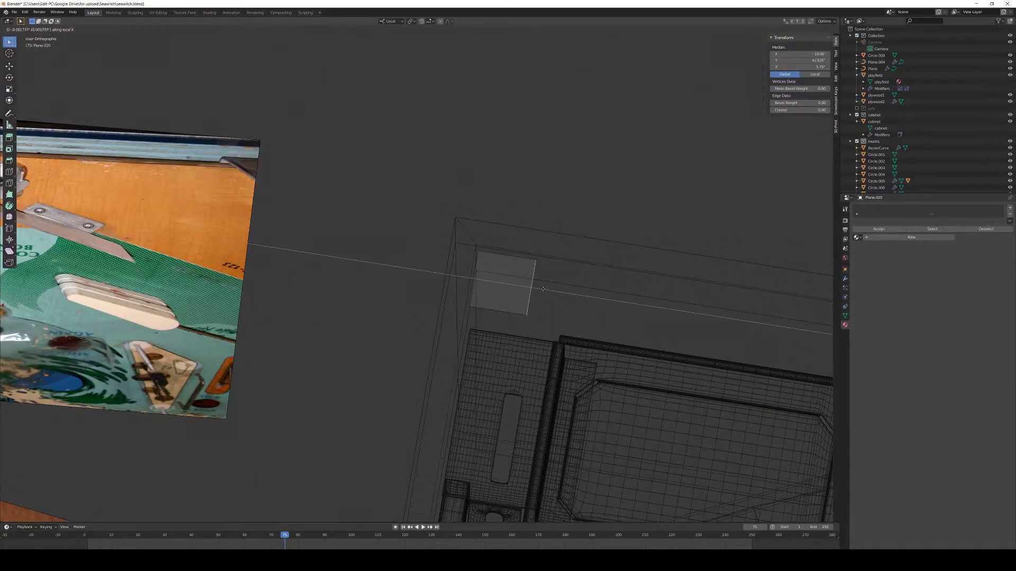
left_click(809, 319)
middle_click_drag(810, 320, 275, 191, "shift")
key("g")
key("x")
left_click(721, 284)
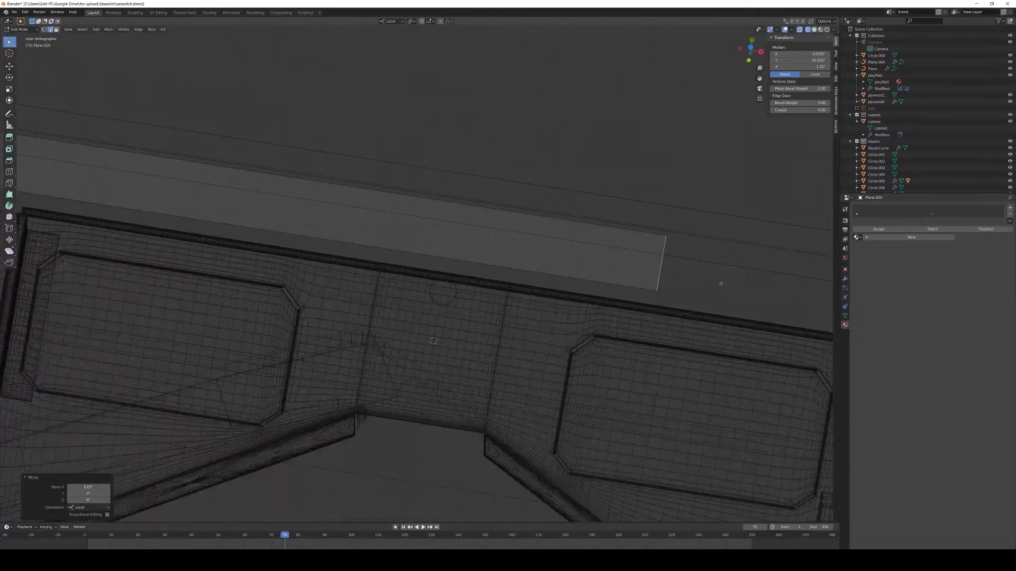
Step: Extend the strip's end edge along X to the cabinet's opposite side wall and finish mesh editing
middle_click_drag(721, 283, 428, 235, "shift")
key("g")
key("x")
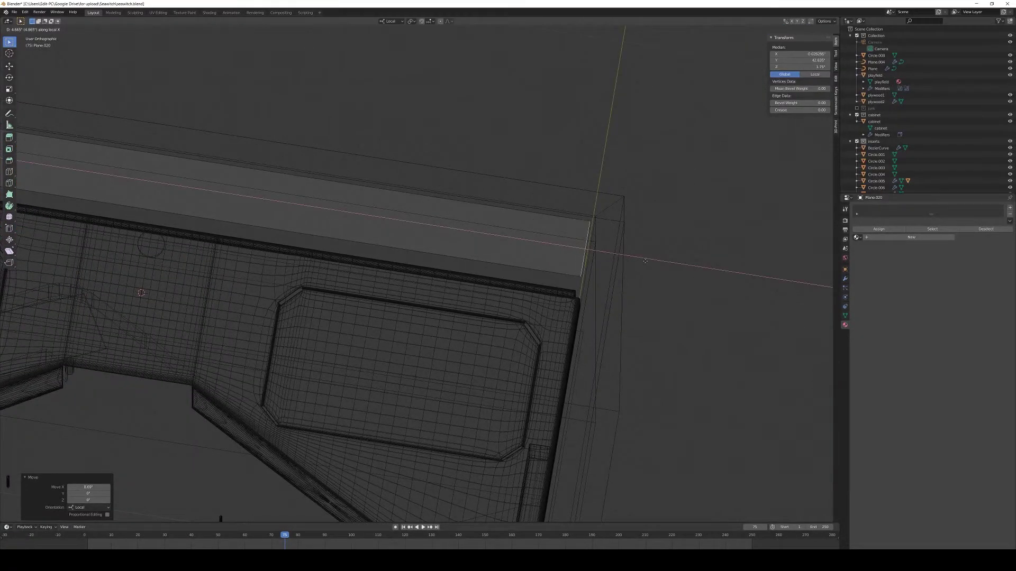
left_click(582, 263)
key("Tab")
middle_click_drag(574, 263, 556, 322)
key("Tab")
key("Tab")
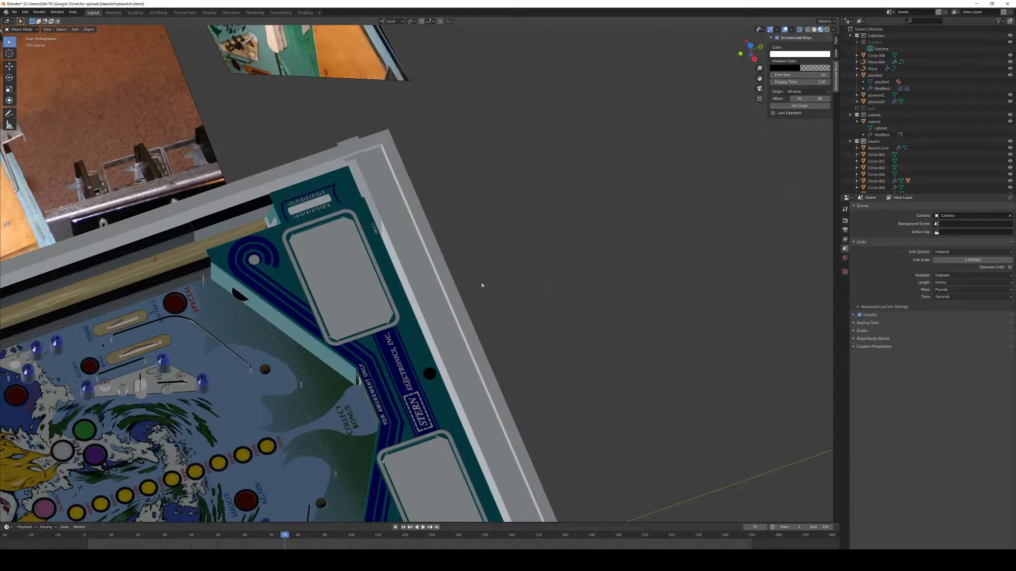
Step: Add a new plane with a size of 2.75 in
key("shift+a")
mouse_move(449, 280)
left_click(488, 284)
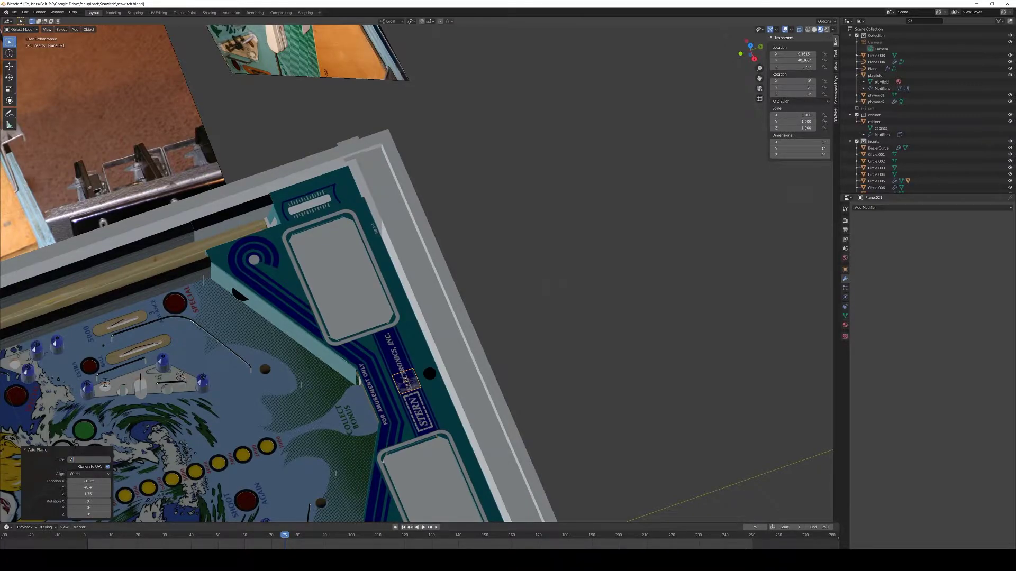
key("Return")
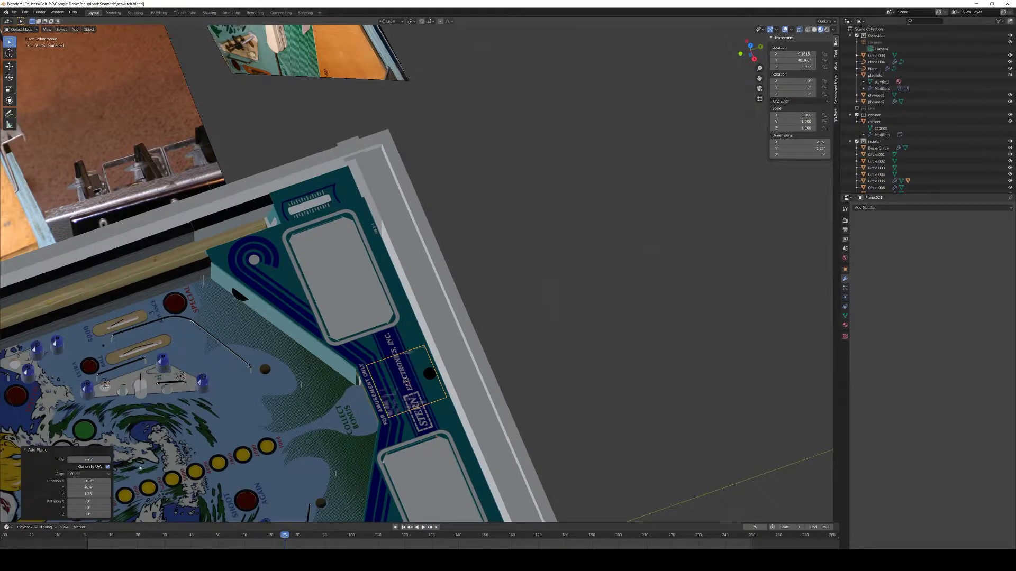
Step: Move the new plane within the XY plane onto the cabinet's front corner at the shooter-lane side
scroll(377, 400, "down", 8)
key("g")
key("shift+z")
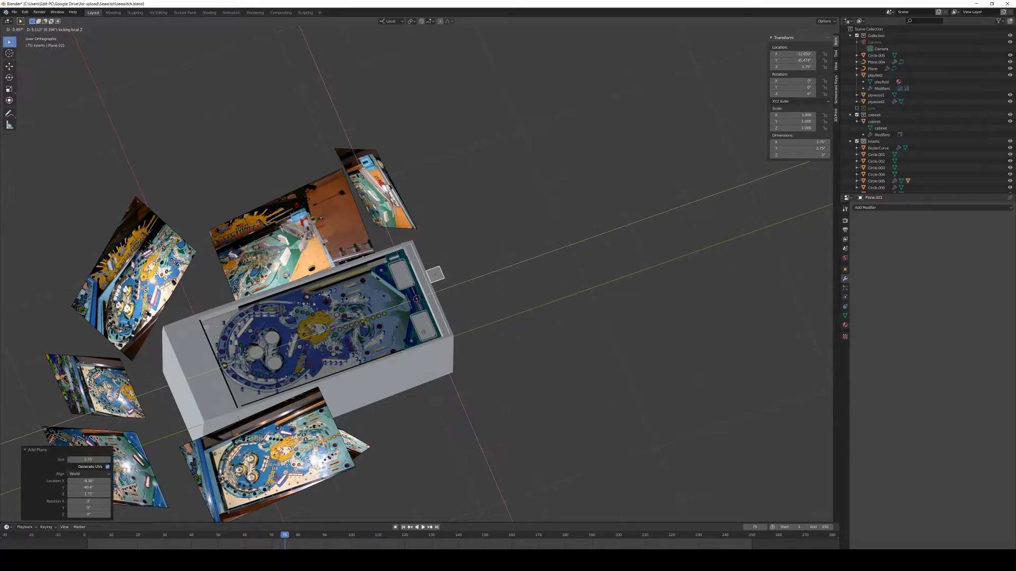
left_click(455, 331)
key("KP_7")
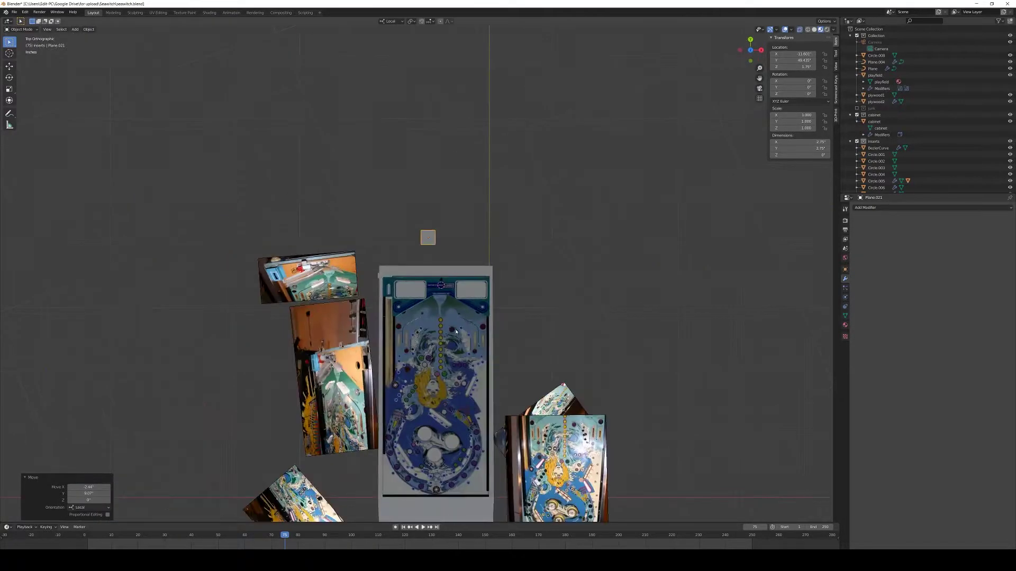
scroll(459, 249, "up", 6)
key("g")
left_click(349, 322)
scroll(350, 318, "up", 6)
key("g")
key("shift+z")
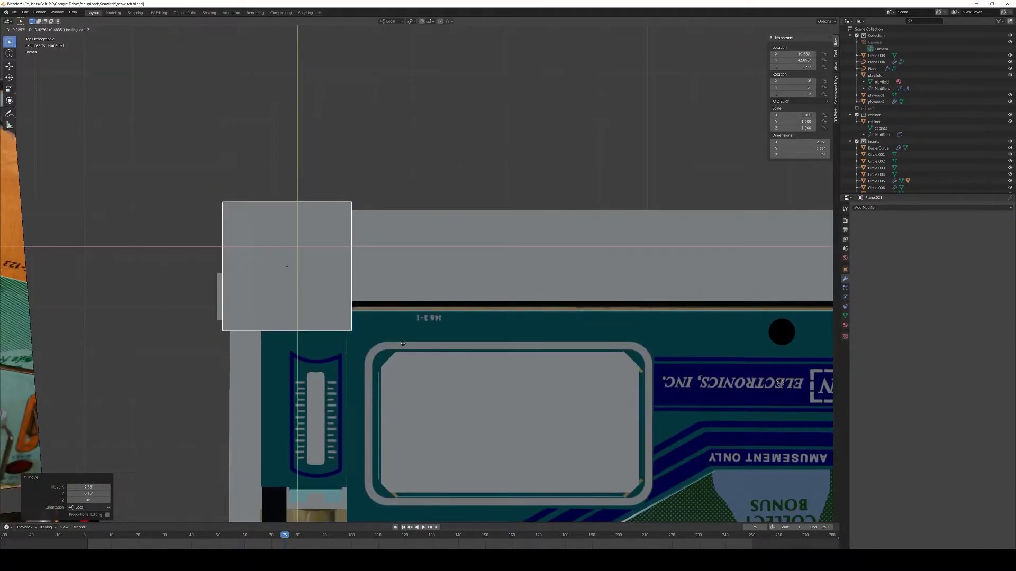
left_click(400, 347)
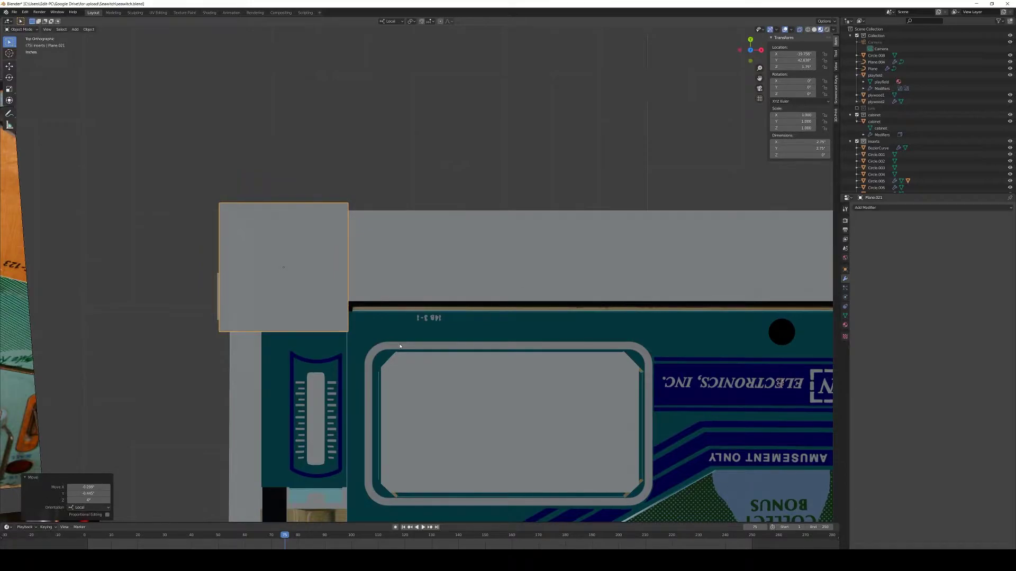
Step: Set the plane's X dimension to 22.25 in
left_click(807, 143)
type("22.25")
key("Return")
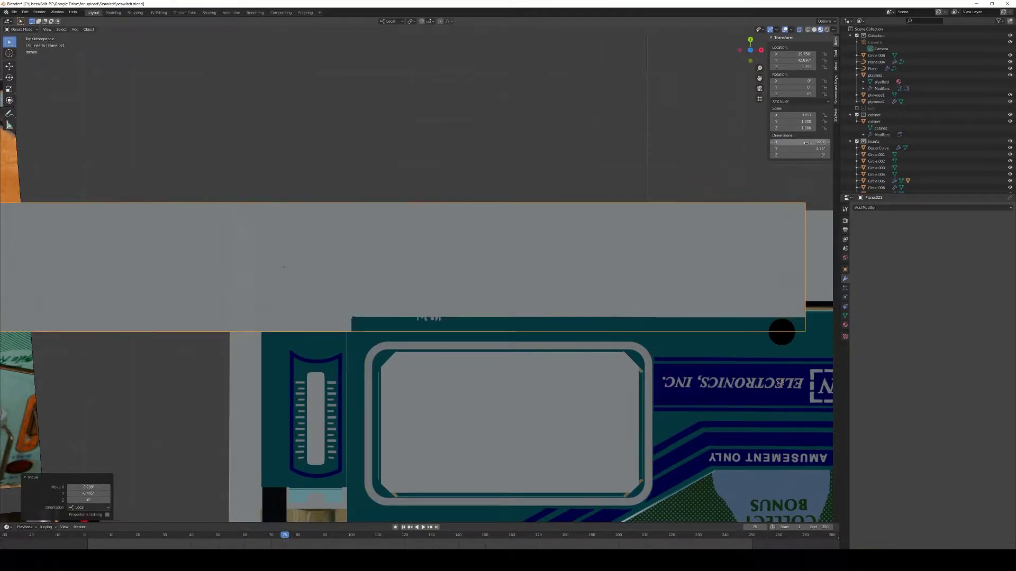
Step: Shift the widened plane along X and slightly along Y so it covers the cabinet's front wall with an even overhang
scroll(637, 152, "down", 5)
key("g")
key("x")
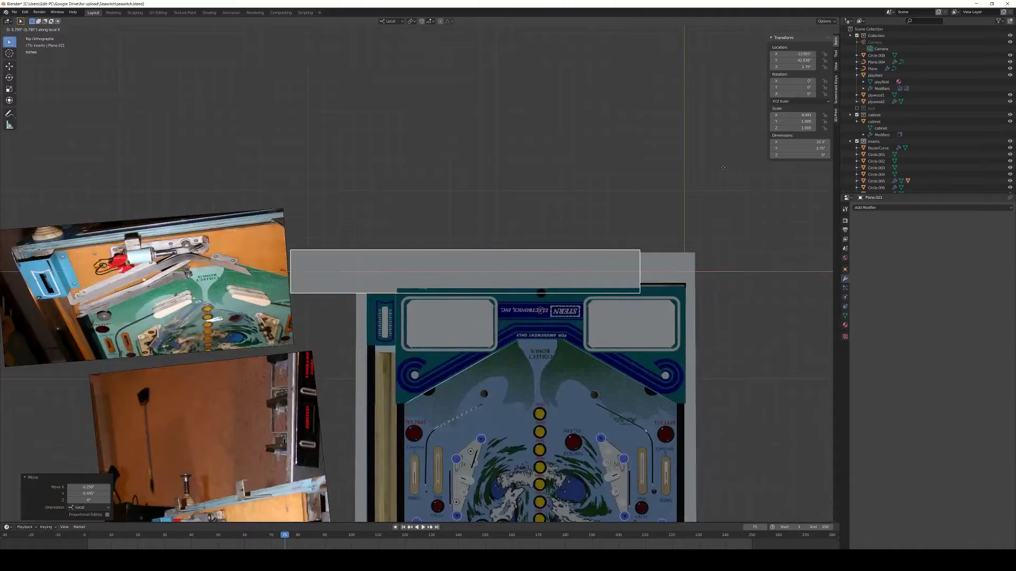
left_click(770, 168)
key("g")
key("y")
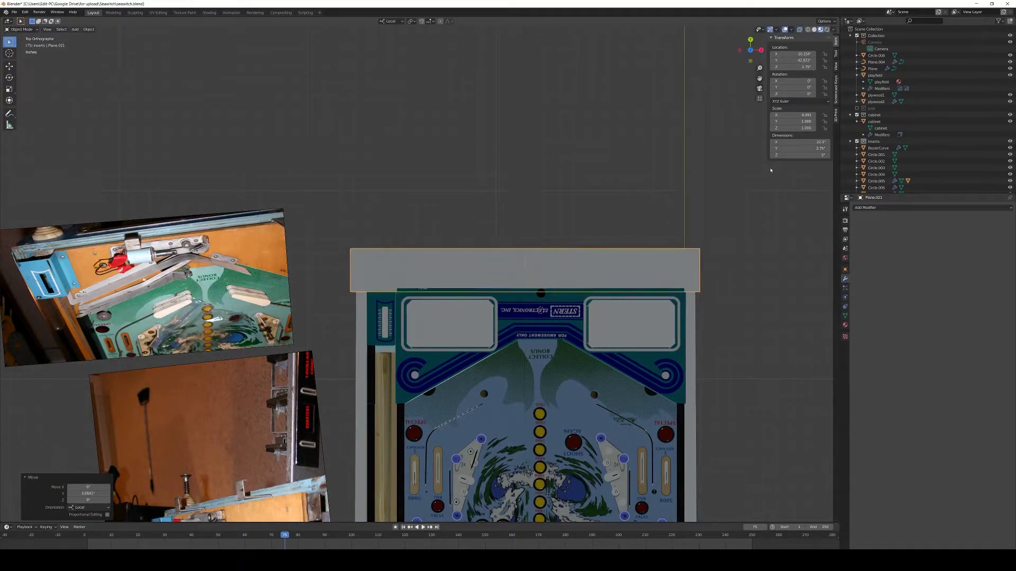
right_click(770, 170)
Step: Raise the wide plane about 0.47 in along Z to the top of the cabinet walls
middle_click_drag(718, 241, 415, 299)
key("g")
key("z")
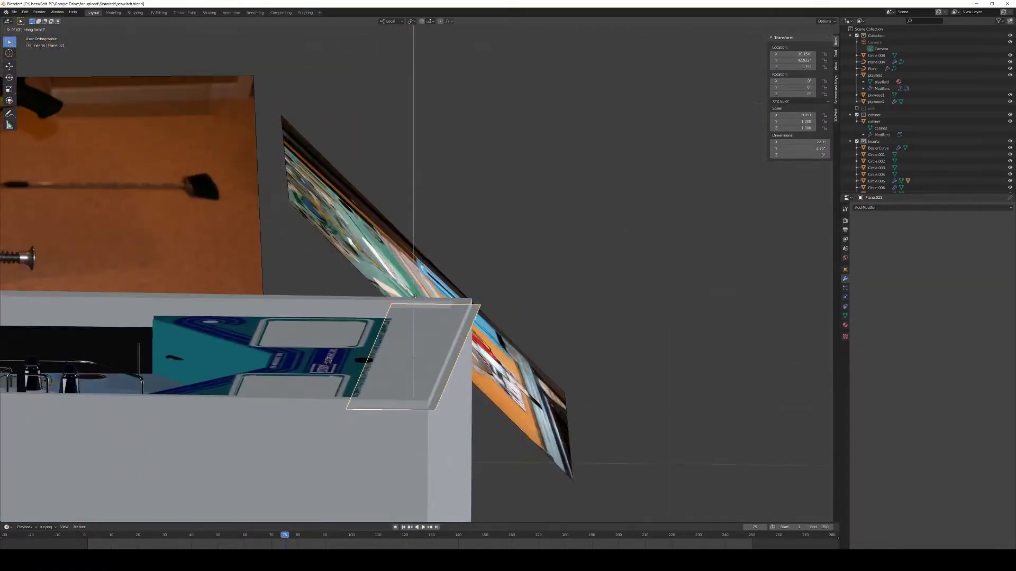
left_click(417, 284)
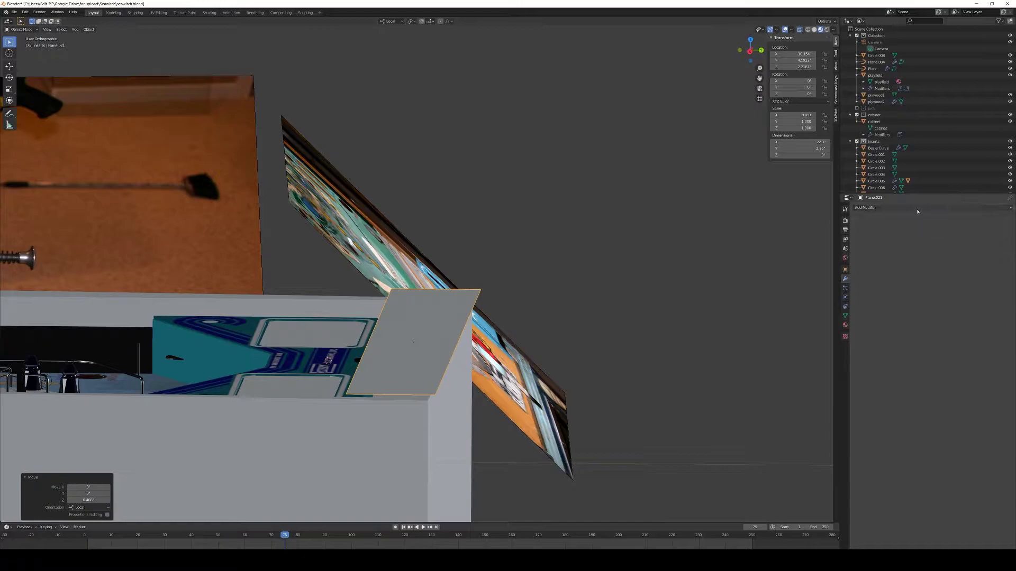
Step: Add a Solidify modifier to the wide plane
left_click(888, 208)
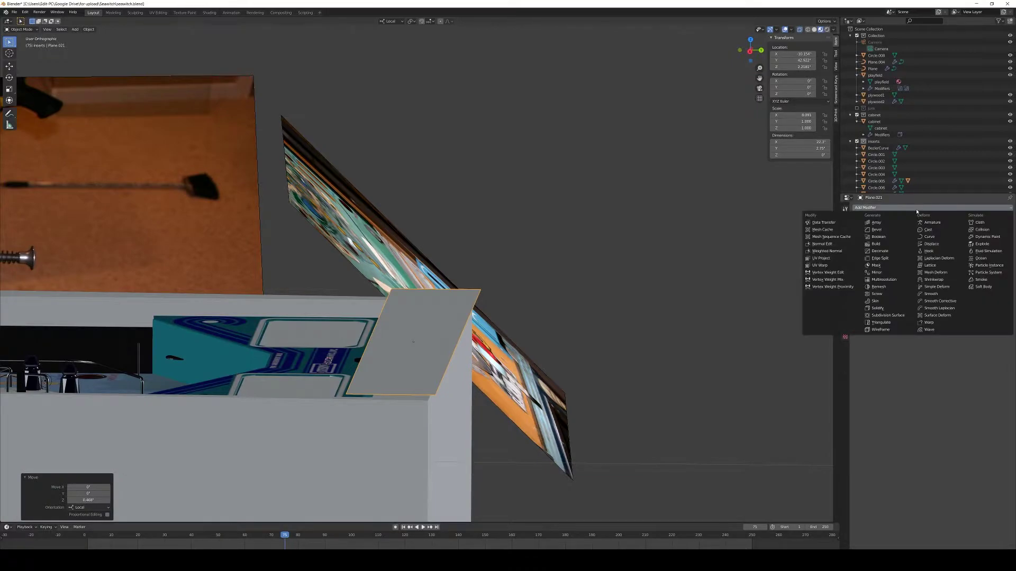
left_click(877, 308)
middle_click_drag(501, 304, 512, 308)
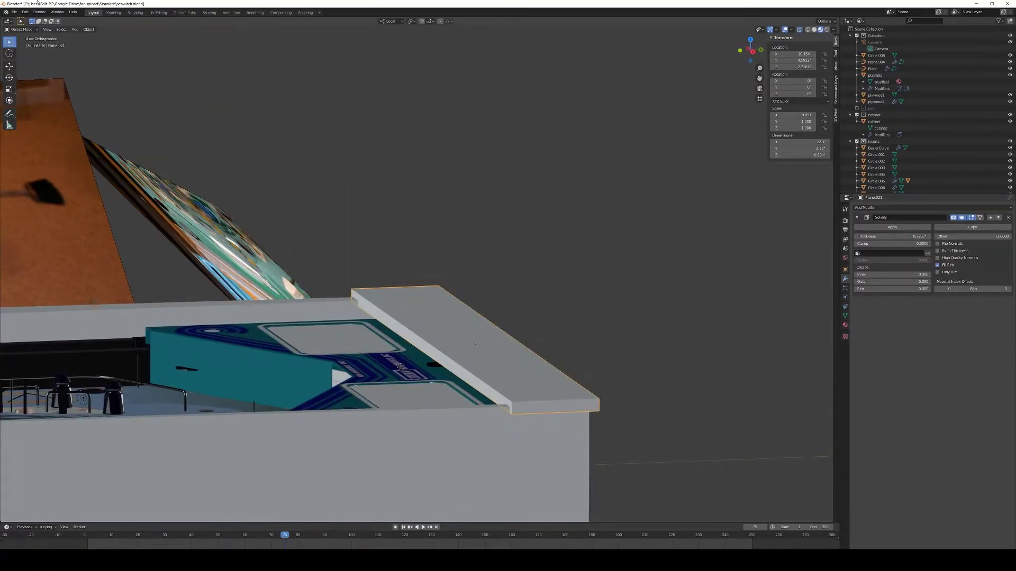
Step: Apply all transforms to the plane and set its Solidify thickness to about 0.08 in
left_click(89, 29)
mouse_move(106, 65)
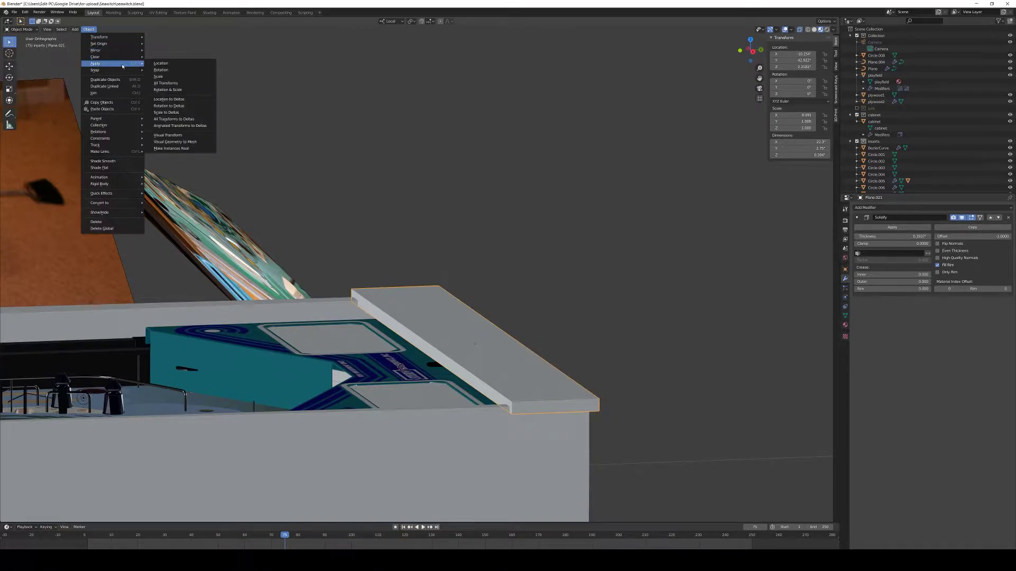
left_click(180, 83)
left_click_drag(894, 237, 862, 236)
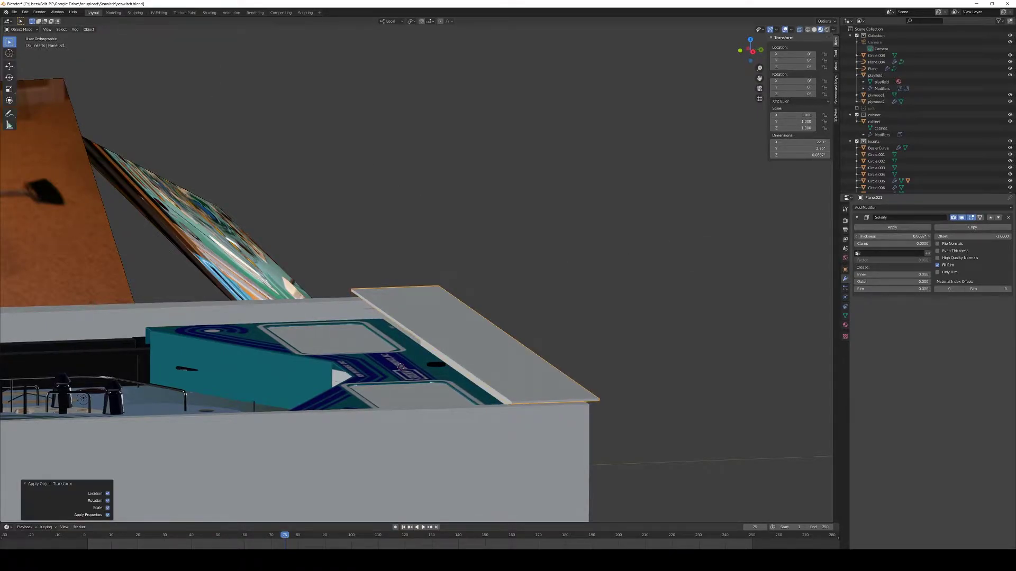
Step: Add a Bevel modifier with 3 segments and the Angle limit method, plus a Subdivision Surface modifier, to the plate
left_click(892, 207)
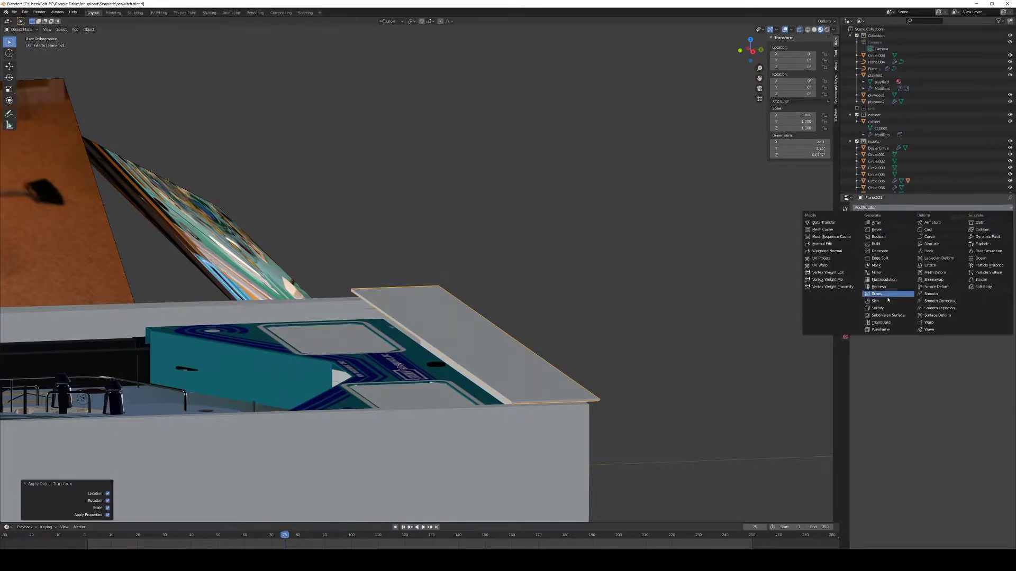
left_click(890, 231)
left_click(926, 329)
left_click(926, 329)
left_click(912, 372)
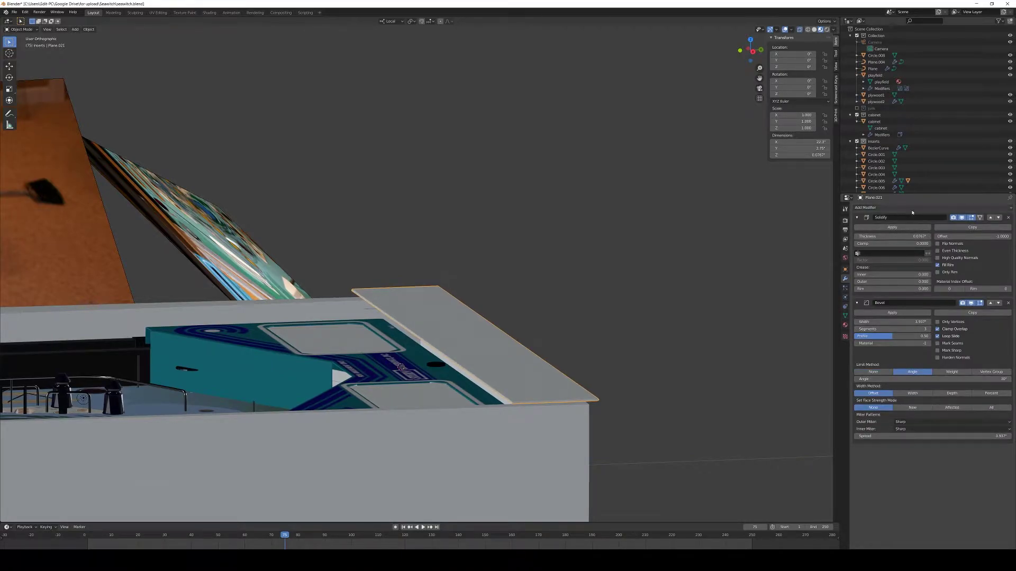
left_click(878, 207)
left_click(889, 314)
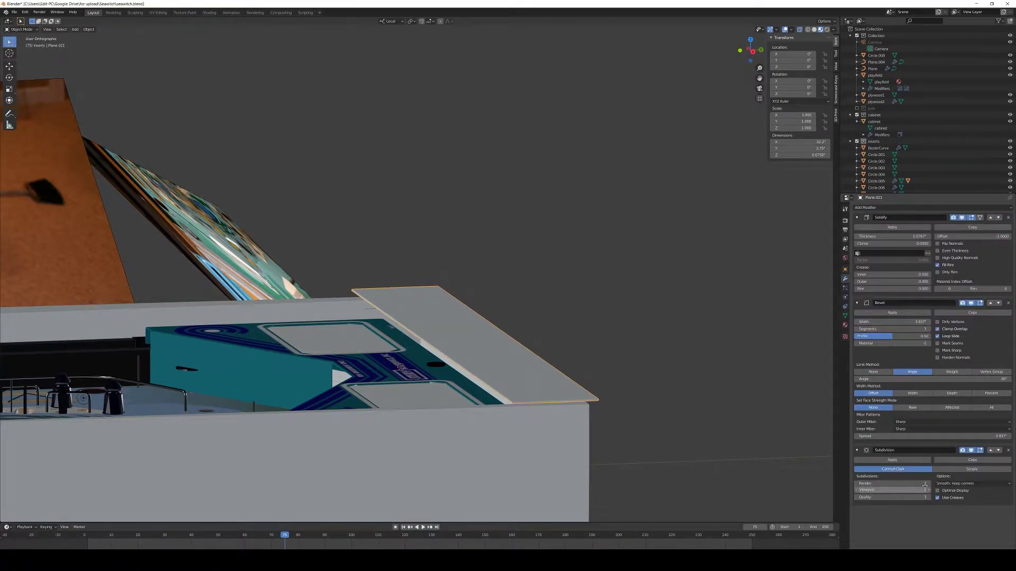
Step: Add a lengthwise loop cut along the lockdown-bar plate, slid off centre toward the edge nearest the apron
middle_click_drag(657, 340, 566, 373)
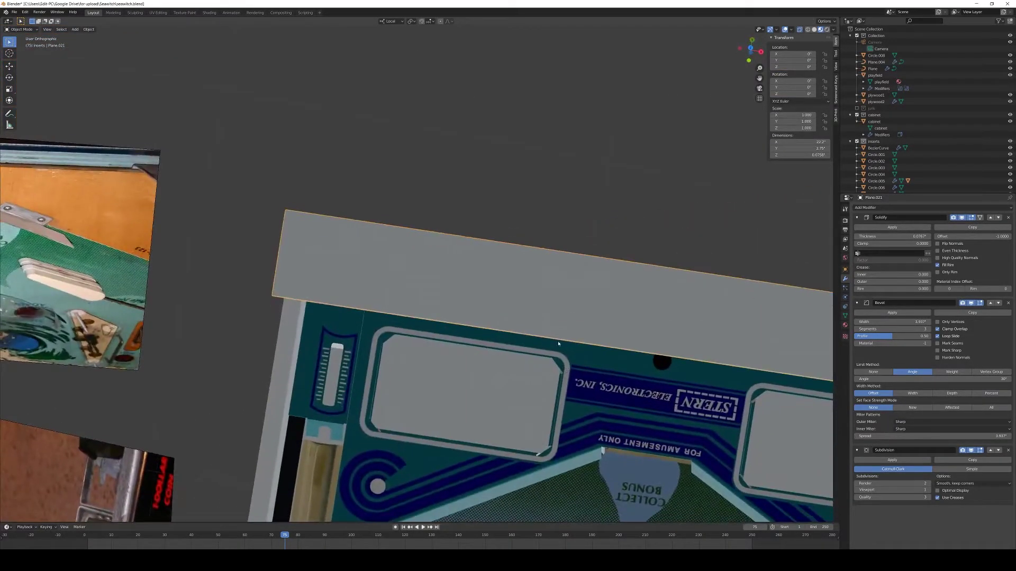
key("KP_7")
key("z")
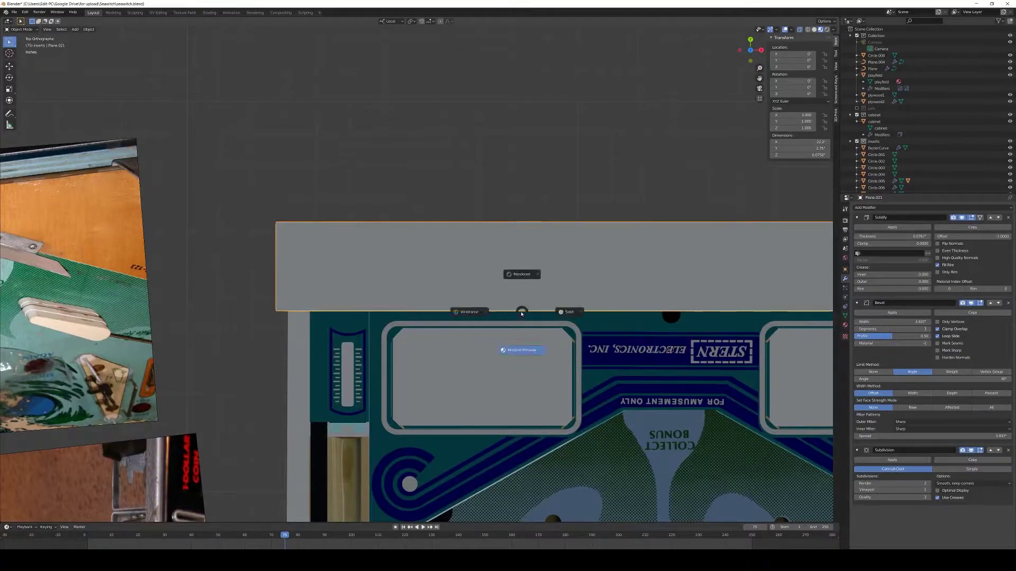
left_click(389, 277)
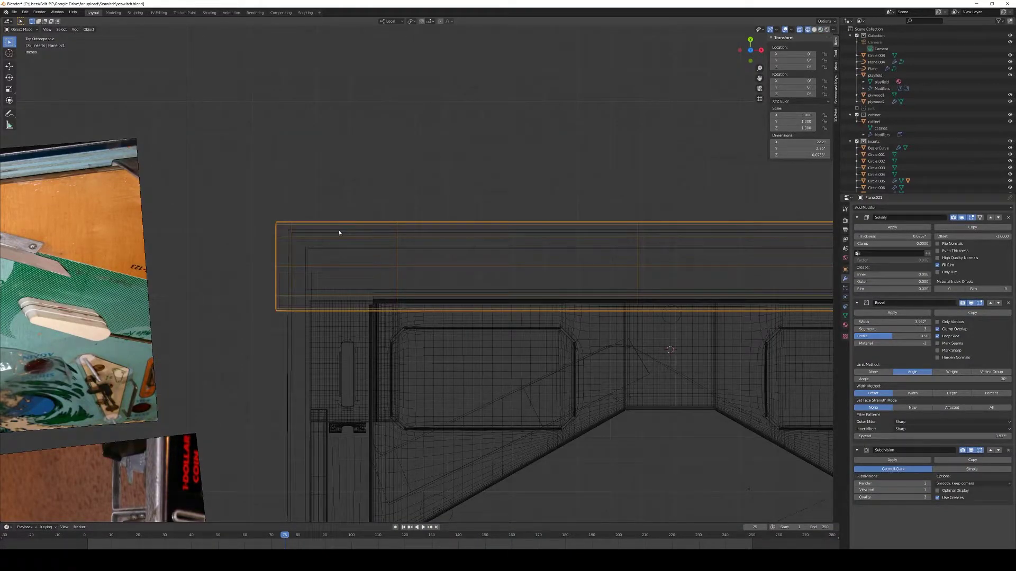
key("Tab")
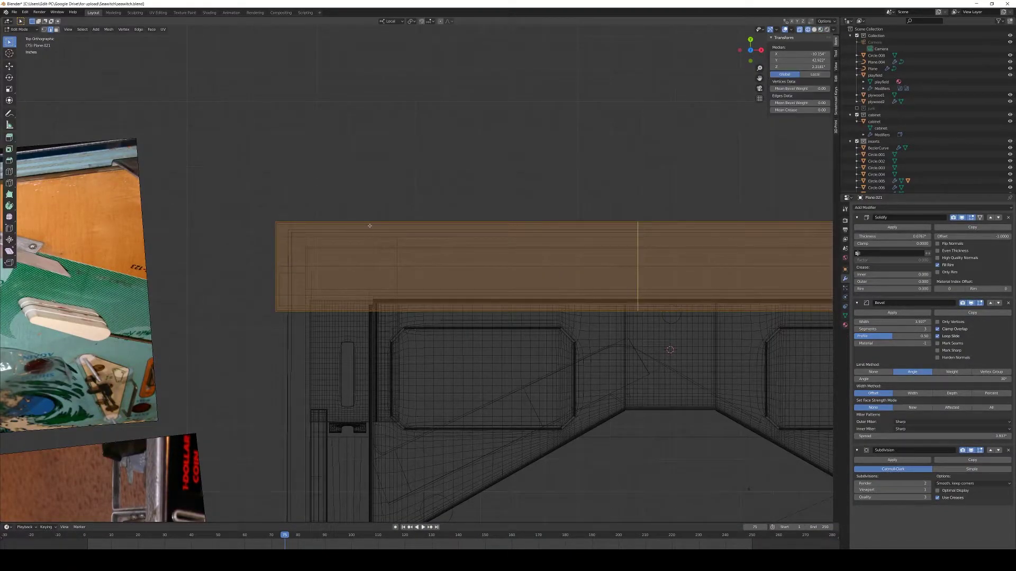
left_click(276, 269)
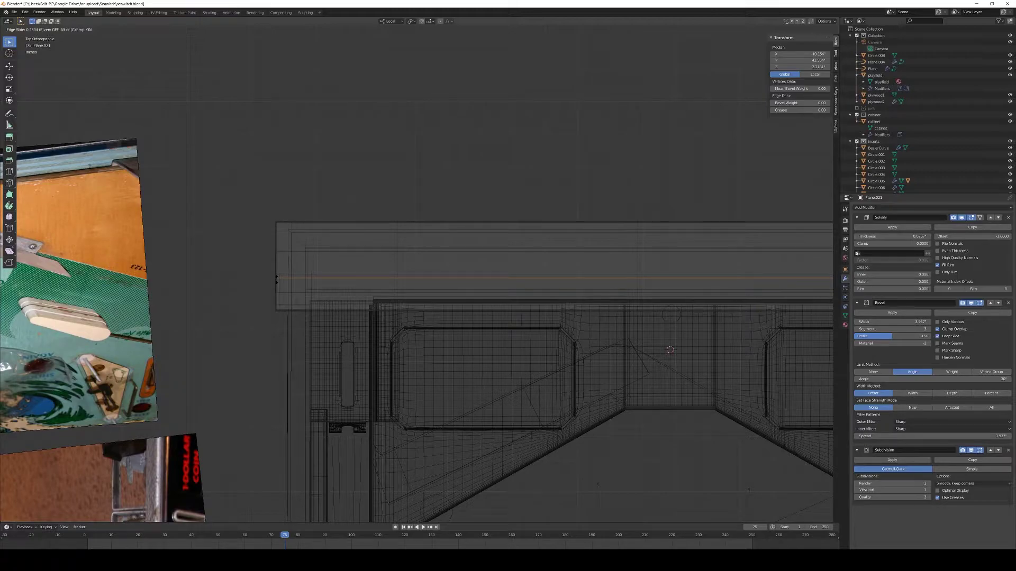
left_click(276, 280)
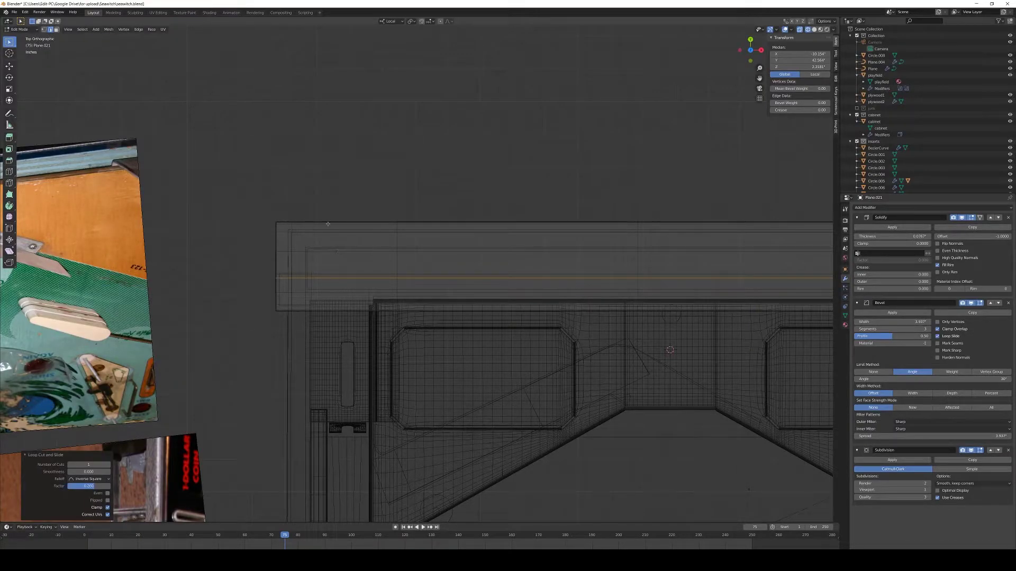
key("g")
key("g")
key("Escape")
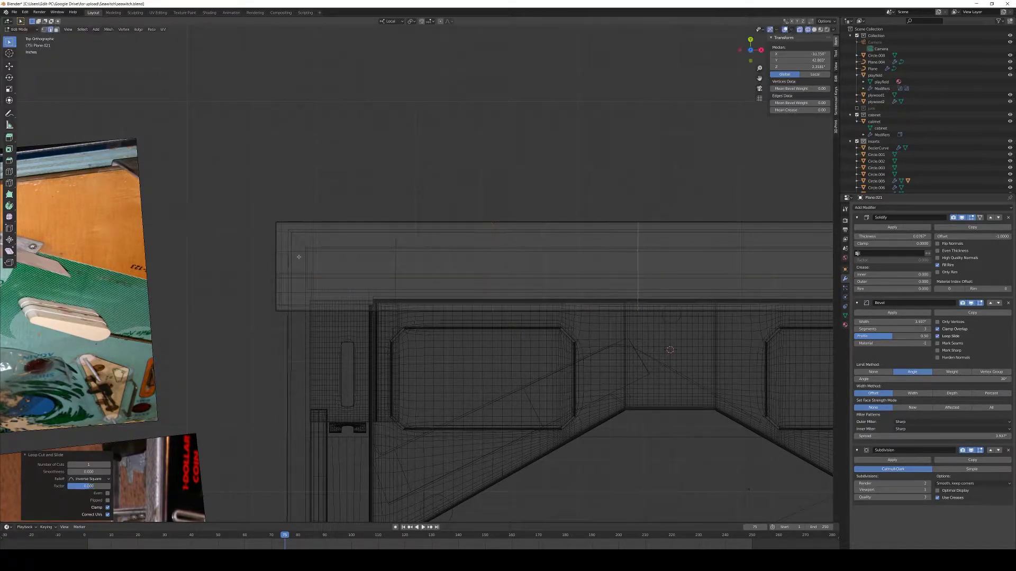
Step: Add two crosswise loop cuts to the plate and scale them apart along local X to near its two ends
scroll(484, 239, "down", 3)
left_click(529, 230, "alt")
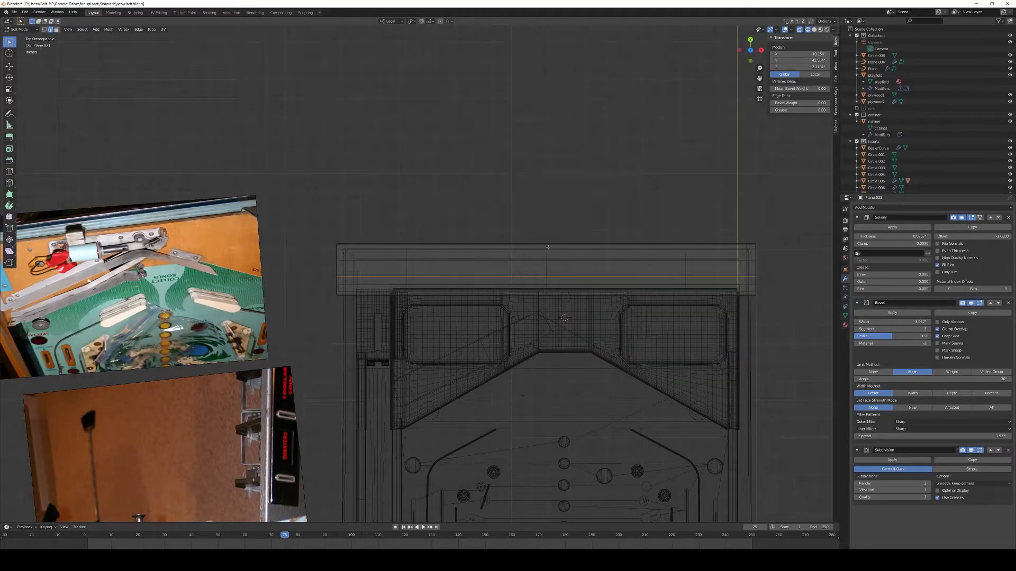
key("s")
key("x")
key("x")
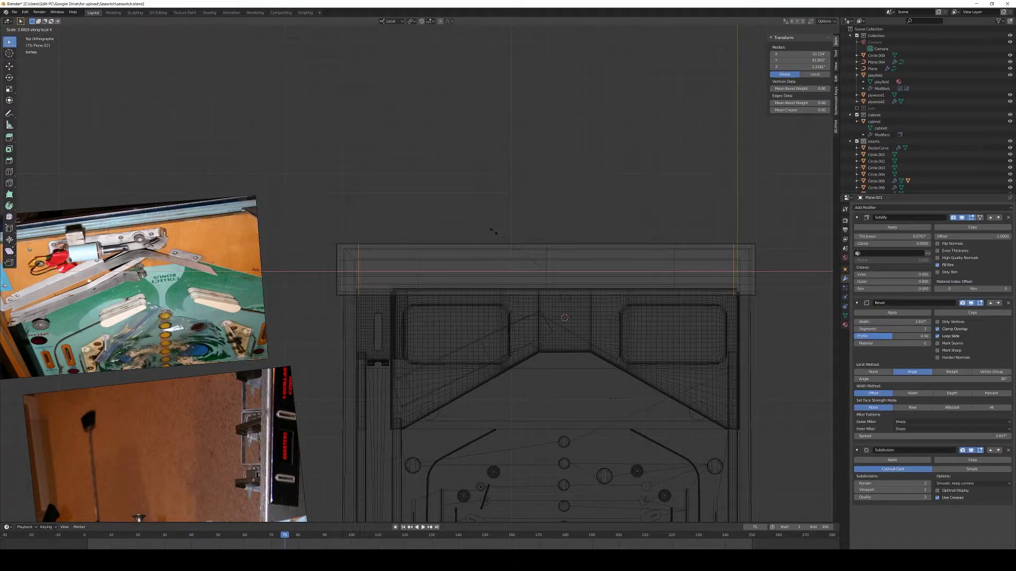
left_click(493, 231)
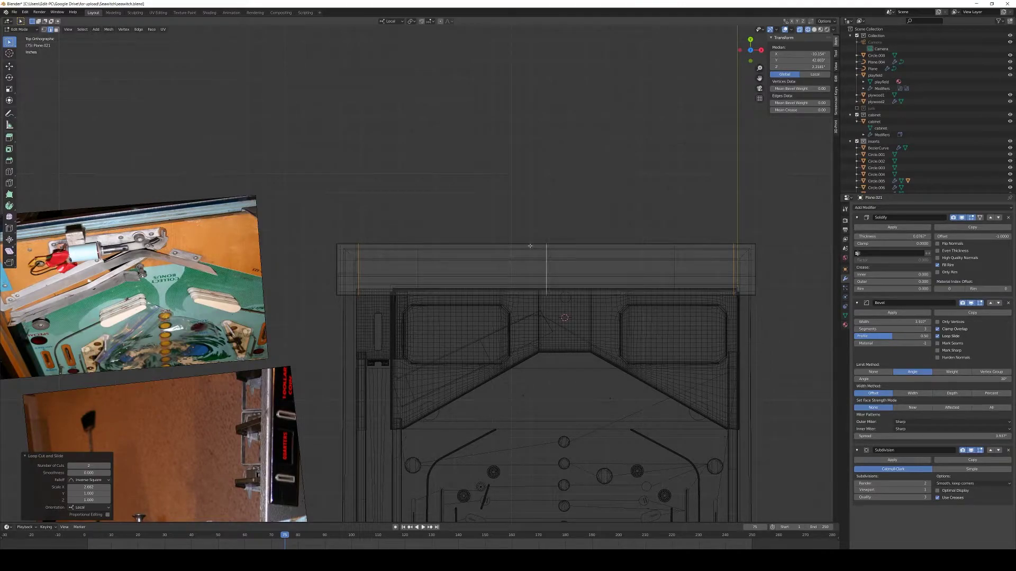
Step: Add a second pair of crosswise loop cuts and scale them along local X to sit just inside the first pair
key("g")
key("g")
key("x")
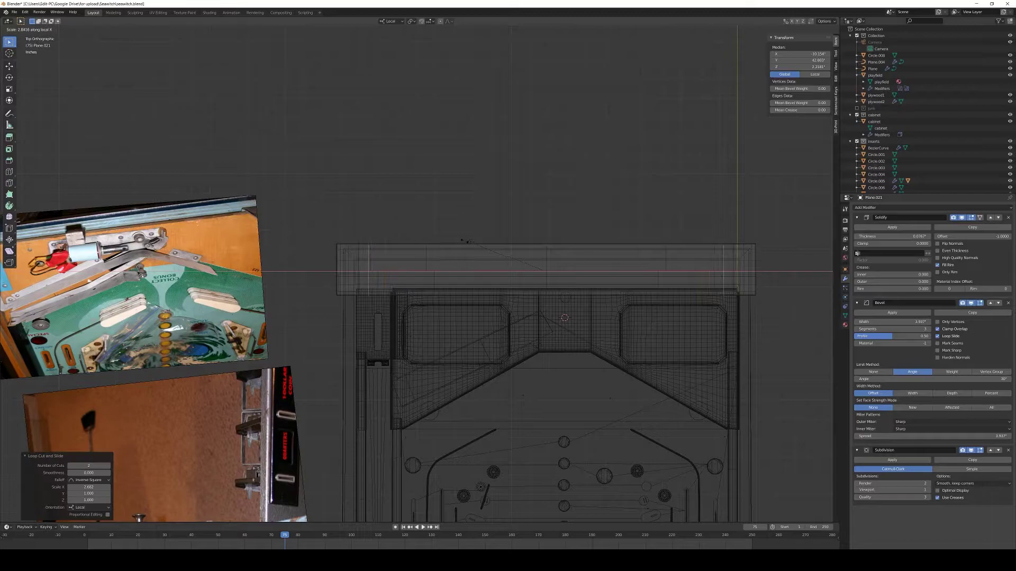
left_click(461, 241)
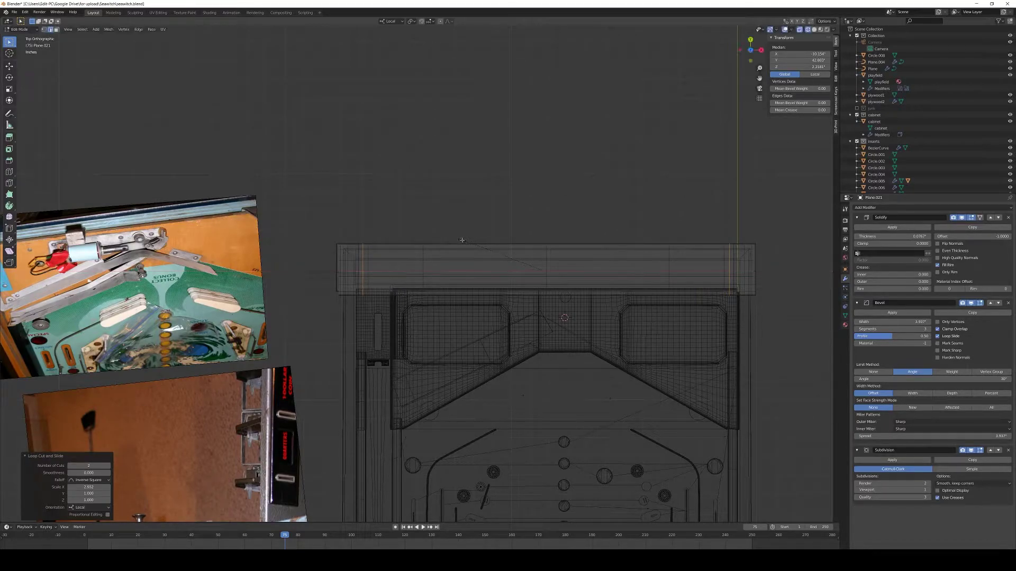
Step: Lower the middle section of the plate's apron-side edge about 0.13 in along local Z
key("Tab")
middle_click_drag(465, 245, 484, 239)
key("Tab")
left_click(463, 311)
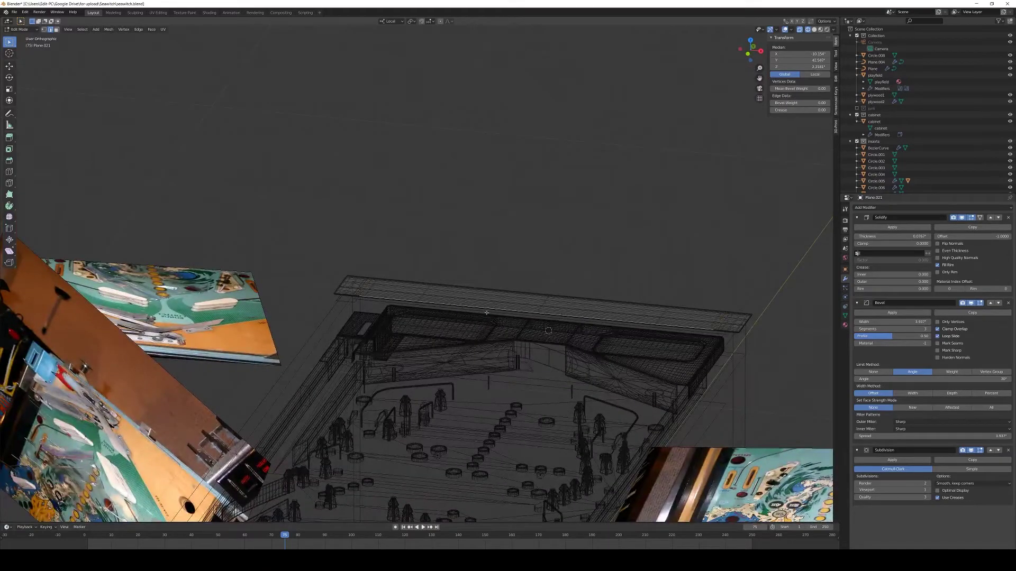
scroll(466, 310, "up", 5)
key("g")
key("x")
key("z")
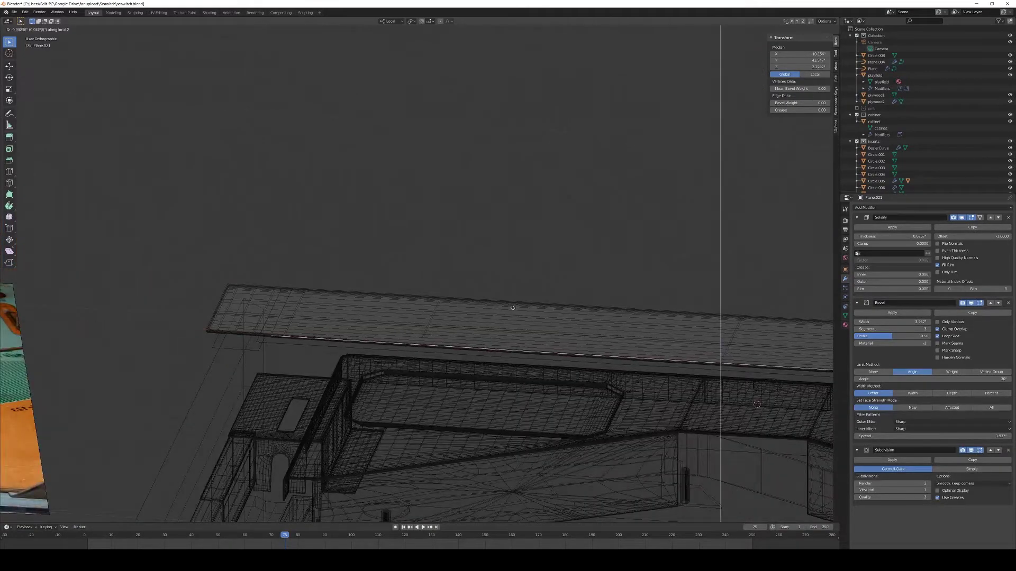
left_click(512, 312)
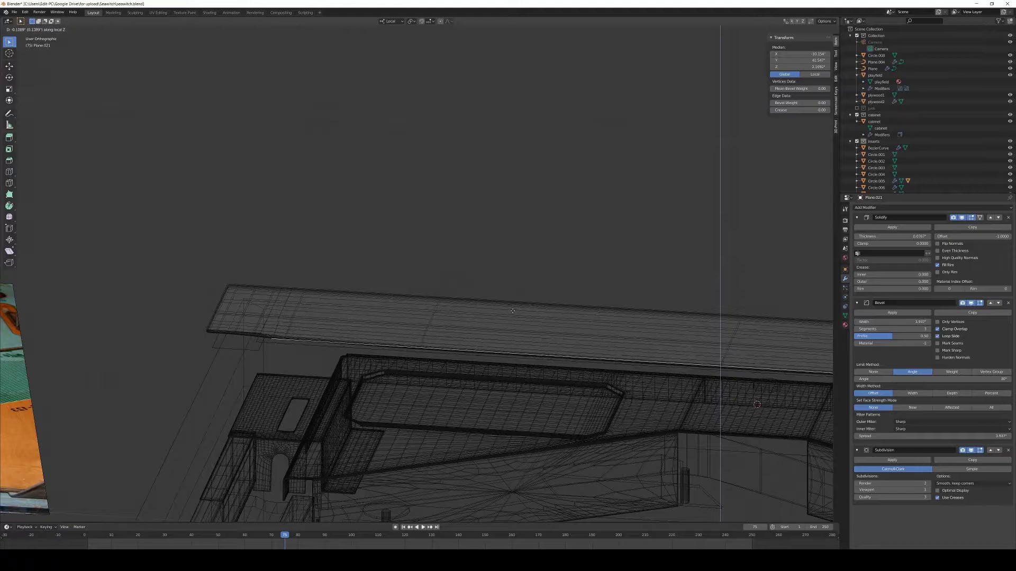
key("Tab")
Step: Assign the existing metal material to the plate and preview it in rendered shading
mouse_move(541, 321)
middle_mouse_down()
mouse_move(549, 319)
mouse_move(483, 329)
mouse_move(537, 333)
mouse_move(519, 351)
mouse_move(474, 353)
mouse_move(419, 325)
mouse_move(529, 345)
middle_mouse_up()
key("z")
left_click(491, 302)
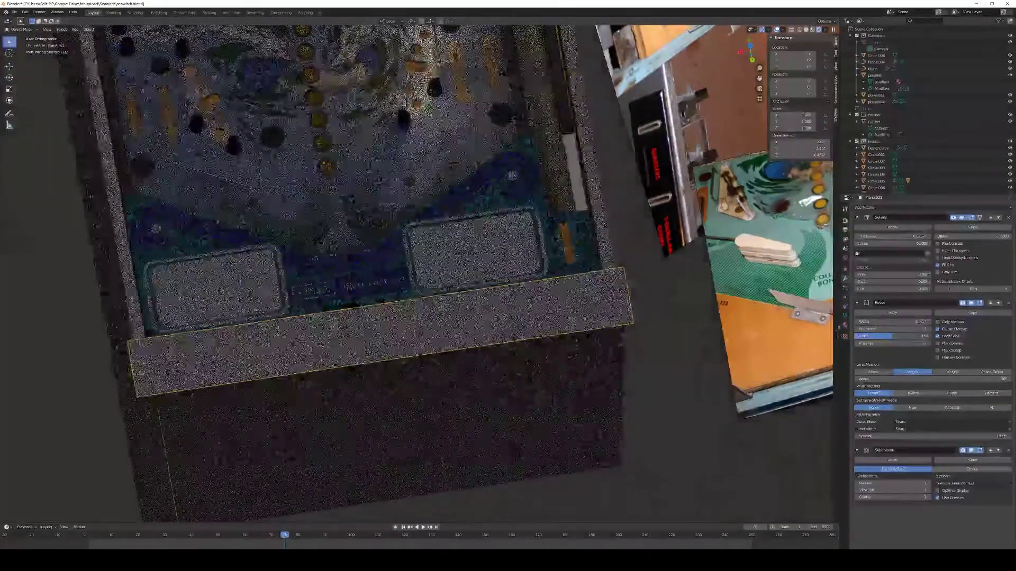
left_click(845, 325)
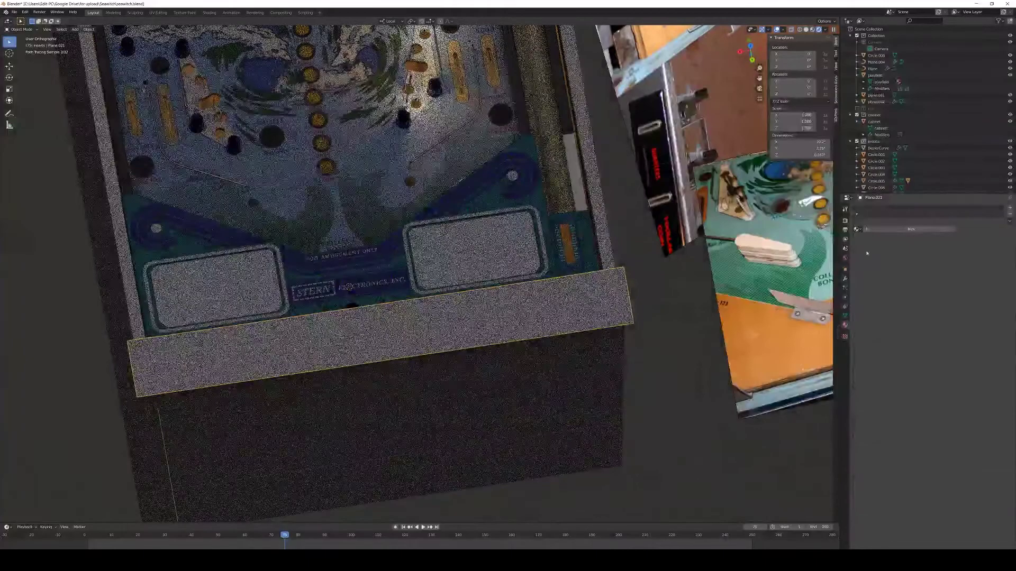
left_click(856, 229)
scroll(888, 290, "down", 4)
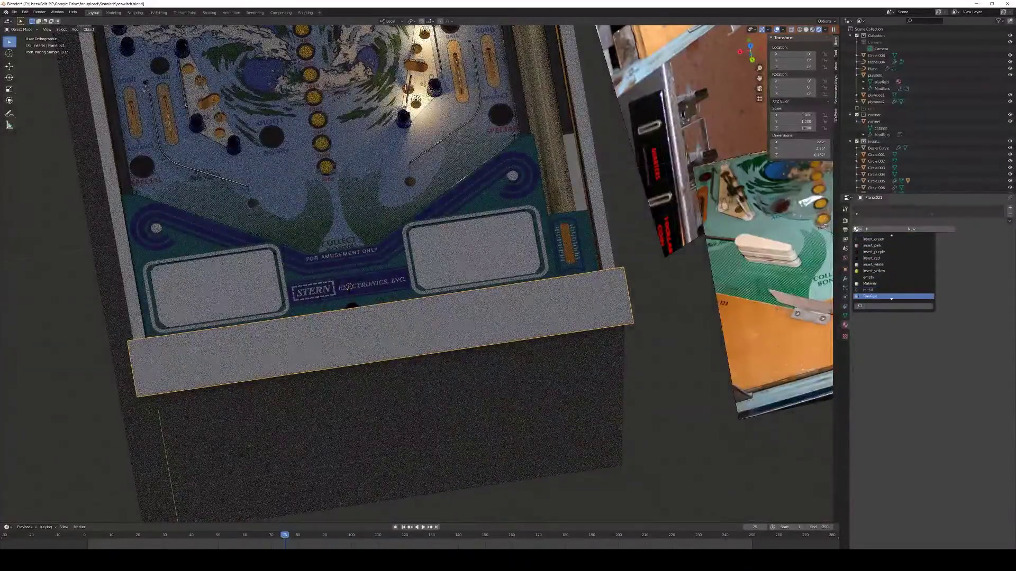
left_click(888, 289)
middle_click_drag(656, 295, 653, 324)
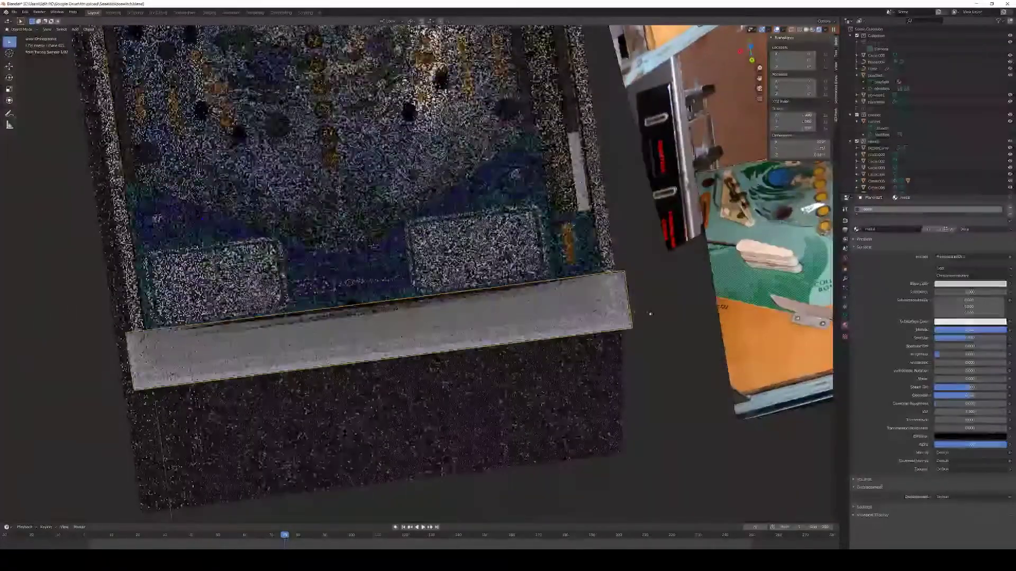
right_click(638, 313)
left_click(634, 313)
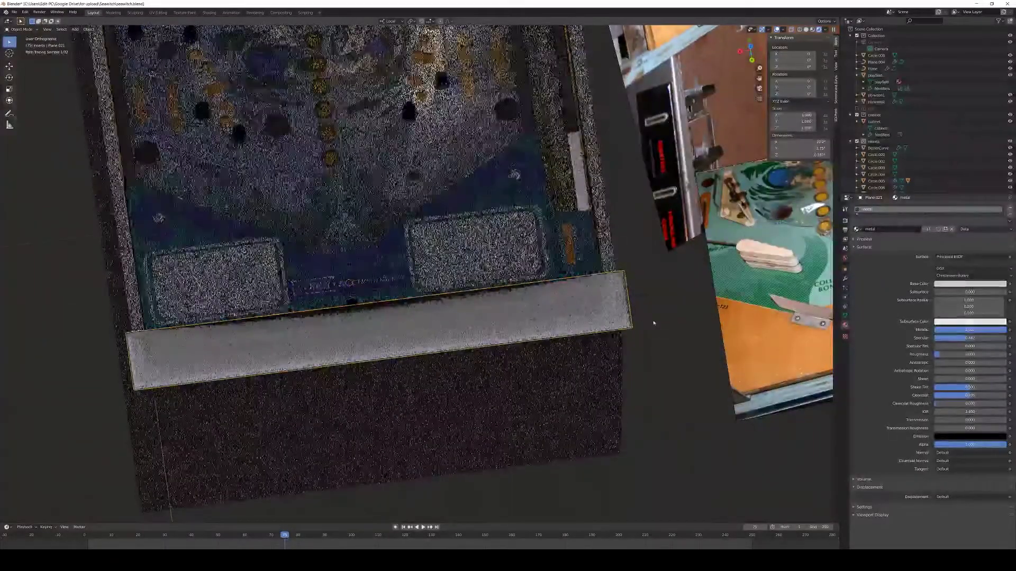
middle_click_drag(656, 321, 653, 323)
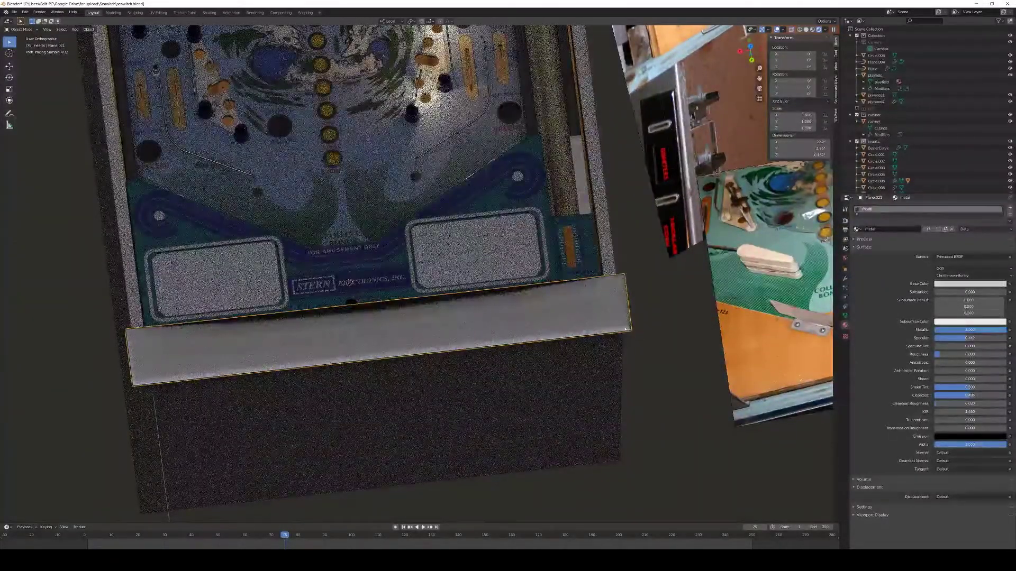
Step: Extrude the plate's outer front and side edges 1 in downward along Z, working in material preview shading
key("Tab")
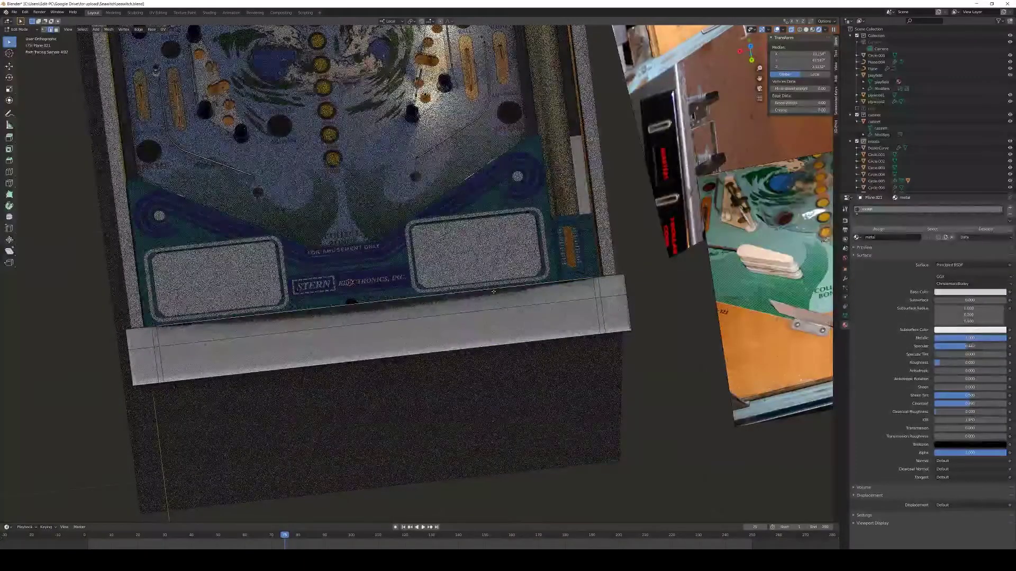
middle_click_drag(646, 311, 597, 284)
key("z")
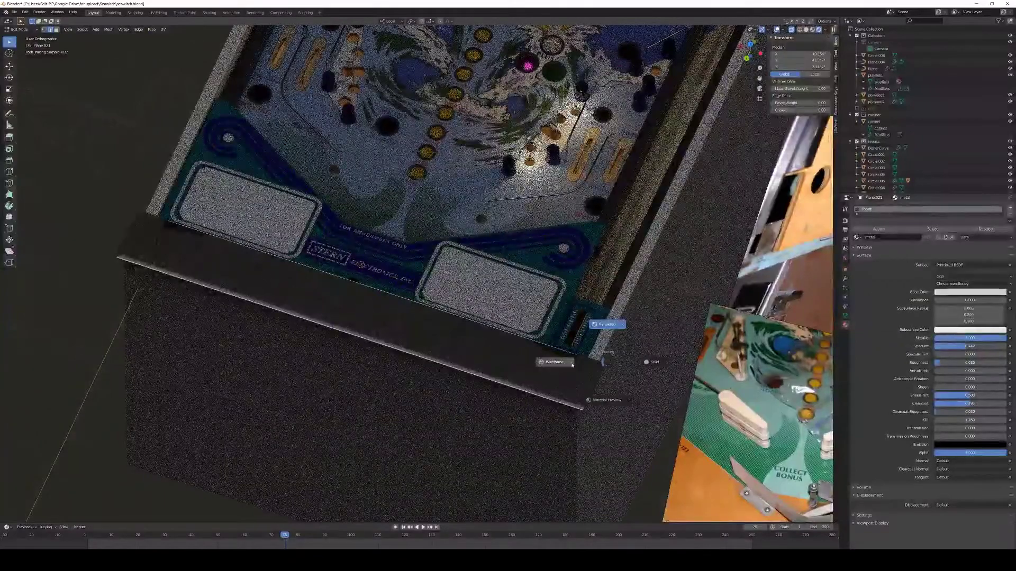
left_click(608, 398)
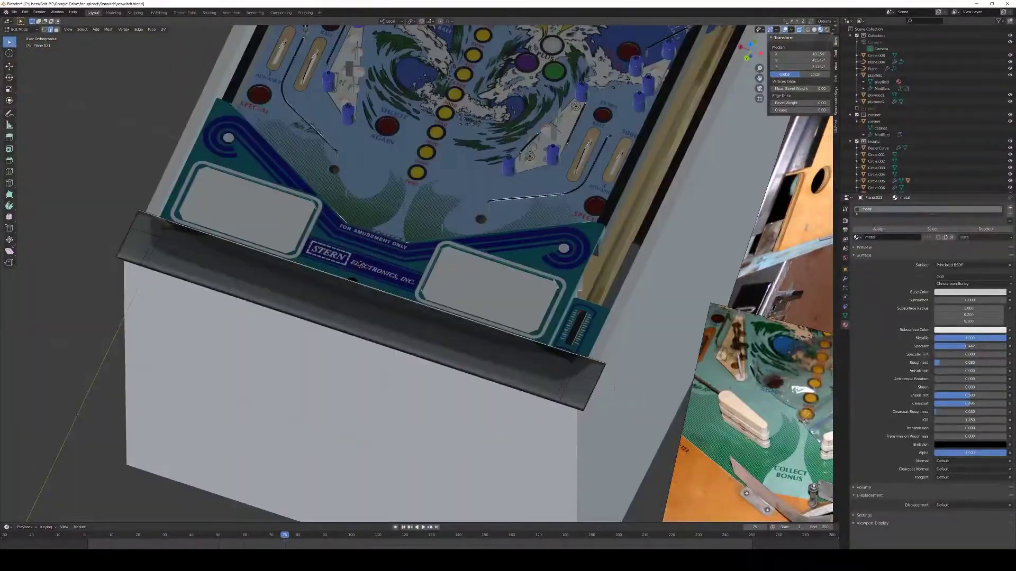
middle_click_drag(608, 397, 364, 294)
left_click(364, 294, "shift")
left_click(560, 366, "shift")
middle_click_drag(560, 366, 346, 438)
left_click(275, 426, "shift")
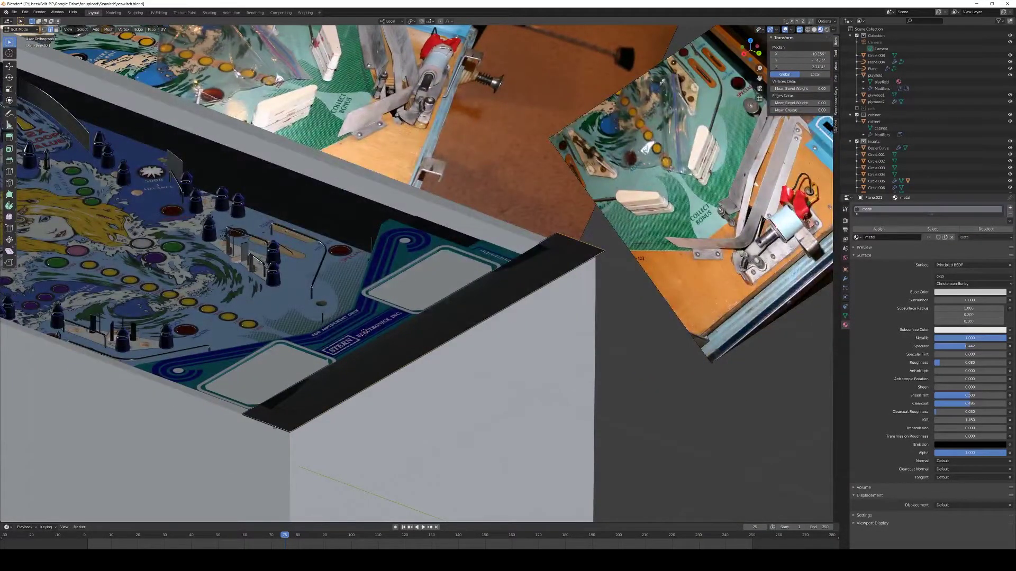
key("g")
key("z")
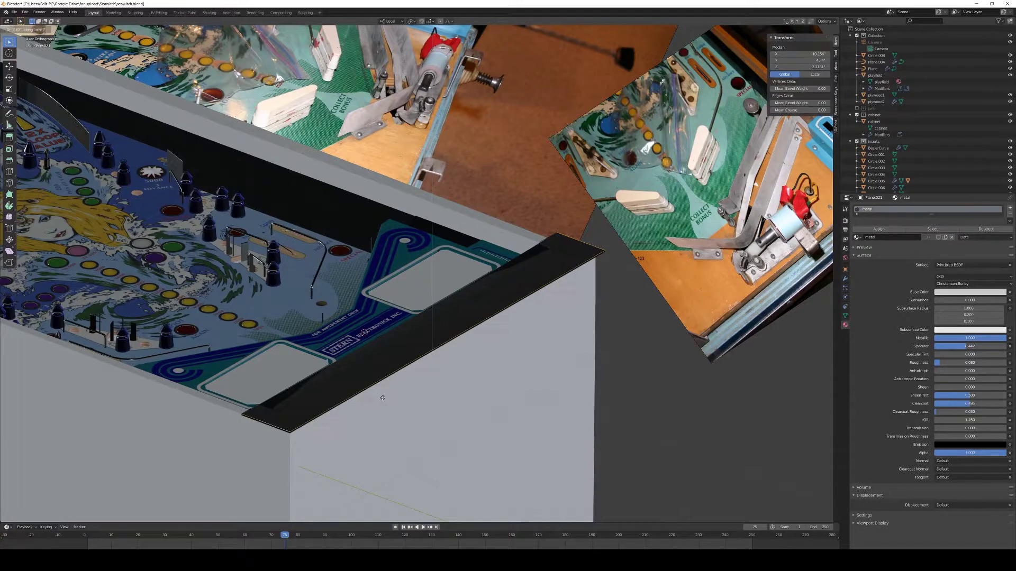
type("-1")
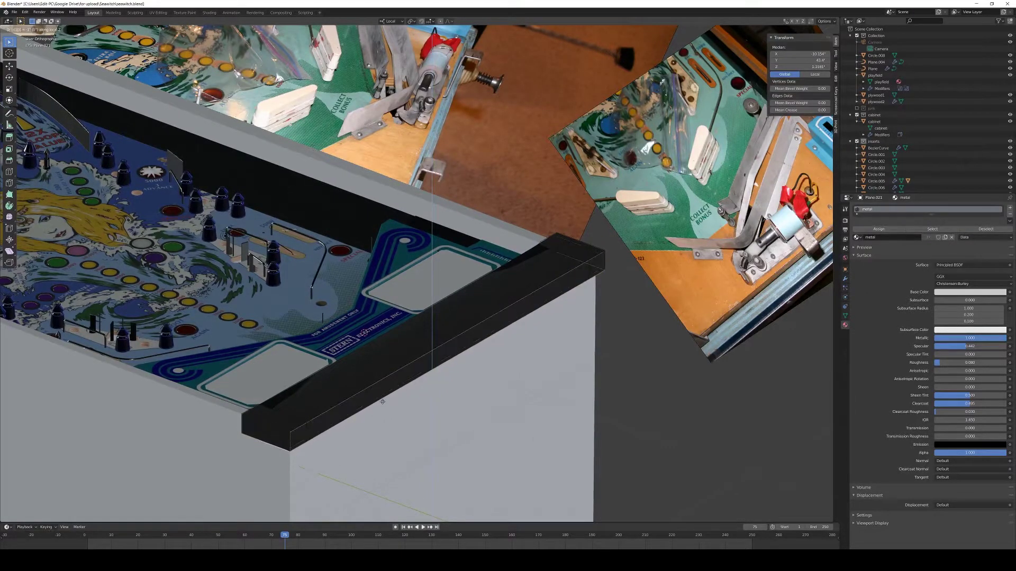
key("Return")
key("Tab")
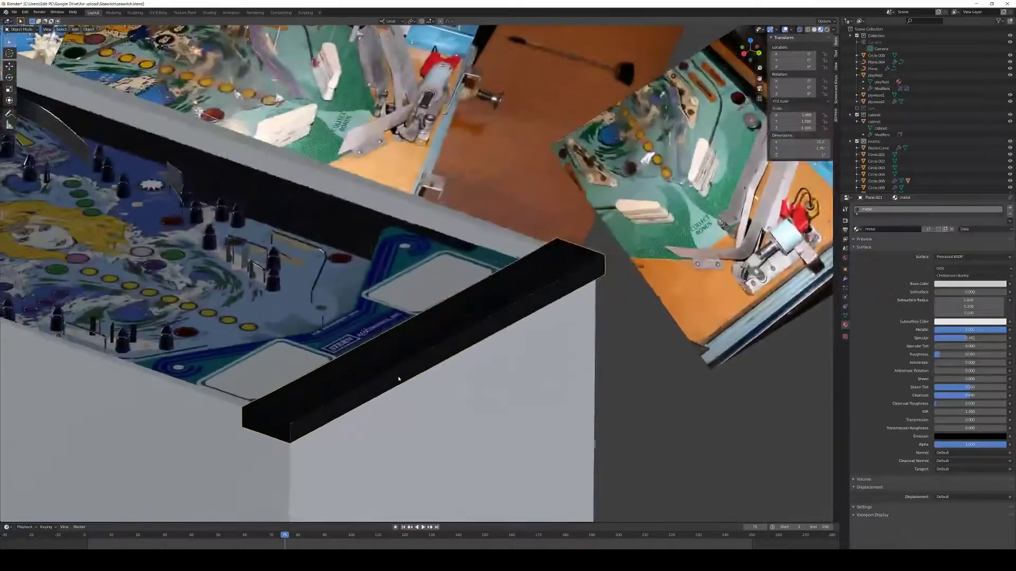
Step: Select the bar's top outer edges along the front and both short ends
middle_click_drag(398, 379, 348, 426)
key("Tab")
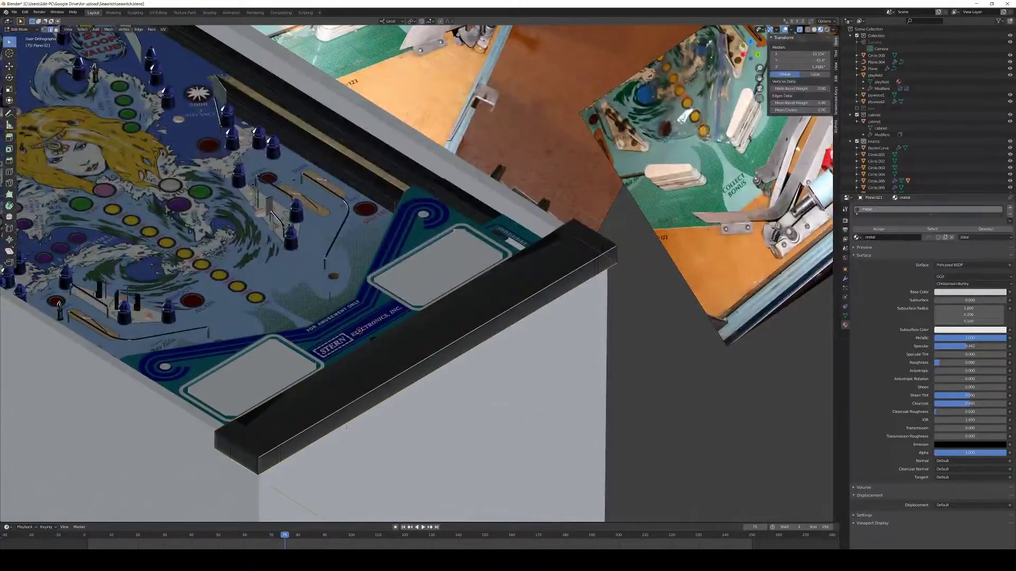
middle_click_drag(254, 447, 339, 379, "shift")
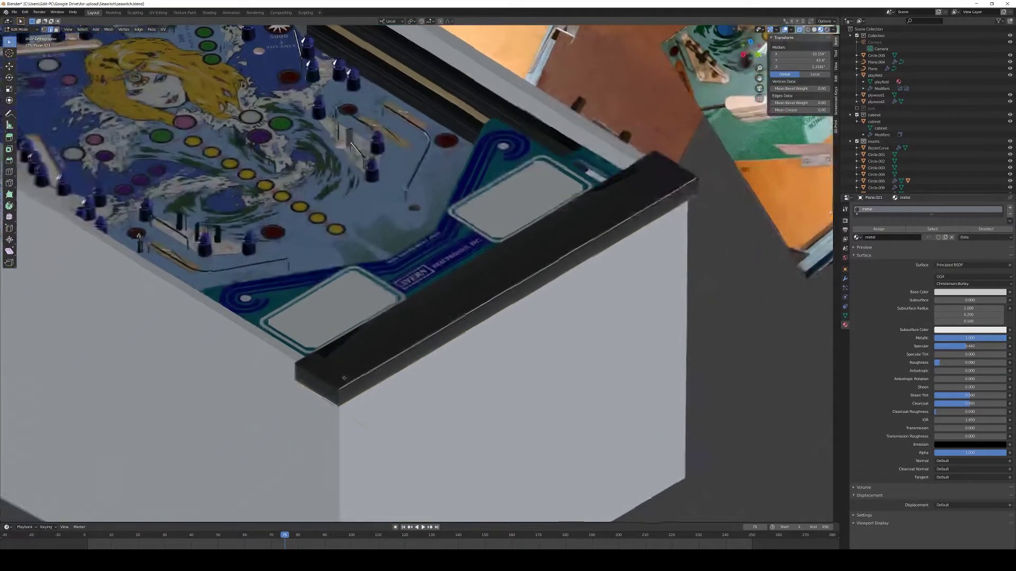
scroll(347, 365, "up", 3)
left_click(261, 462)
left_click(261, 462, "alt+shift")
left_click(264, 461, "alt+shift")
left_click(296, 468, "alt+shift")
middle_click_drag(590, 361, 630, 450)
left_click(664, 474, "alt+shift")
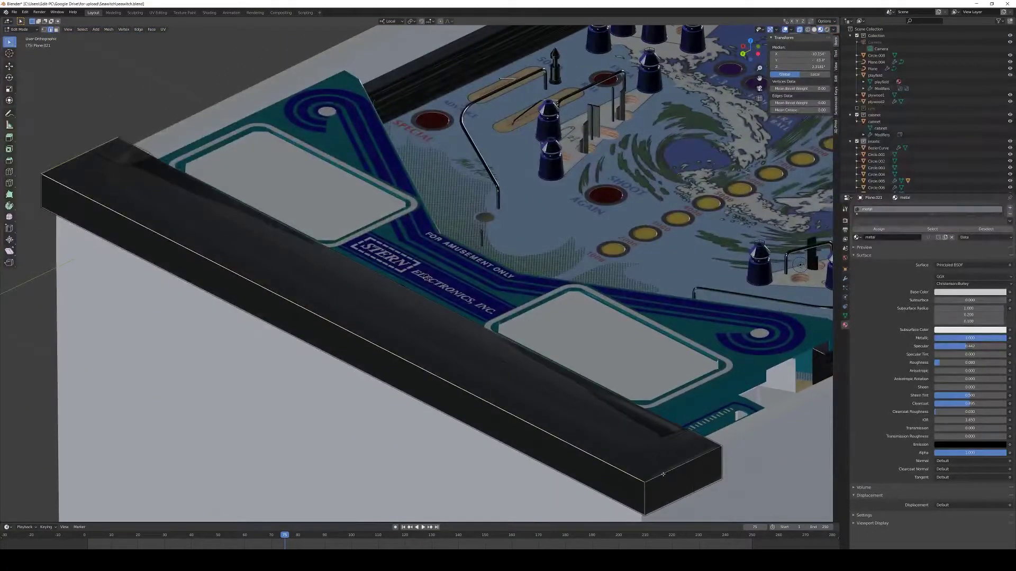
Step: Add the bar's two vertical front corner edges to the selected top edges and bevel them all into rounded edges with several segments
key("ctrl+b")
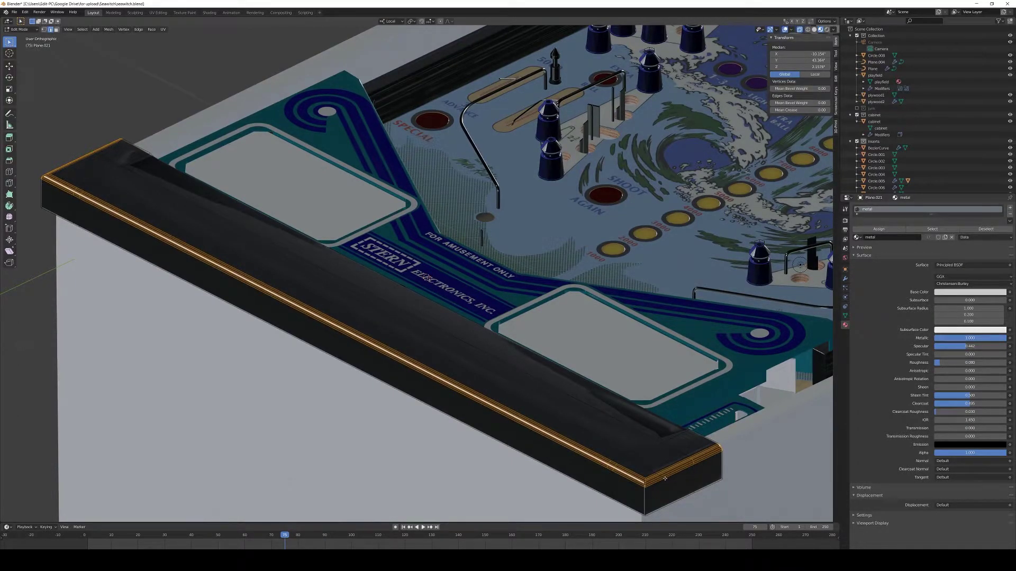
right_click(665, 478)
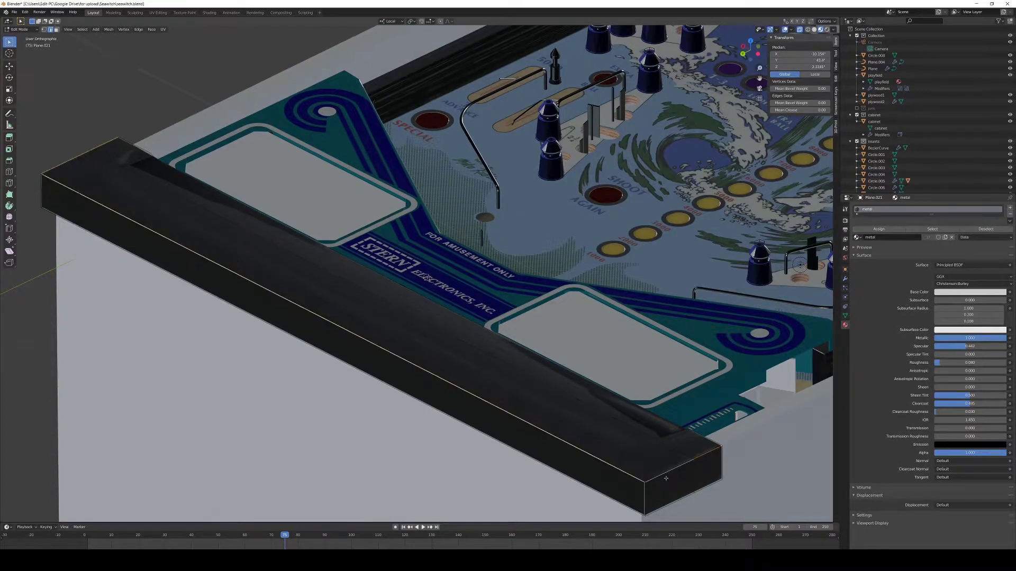
left_click(646, 492, "shift")
middle_click_drag(643, 491, 355, 482)
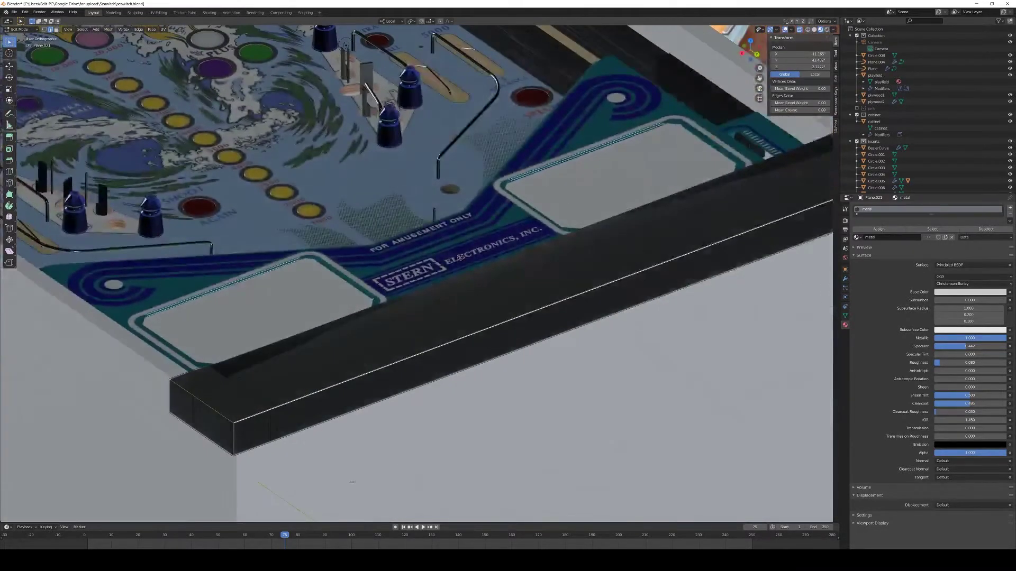
left_click(232, 442, "shift")
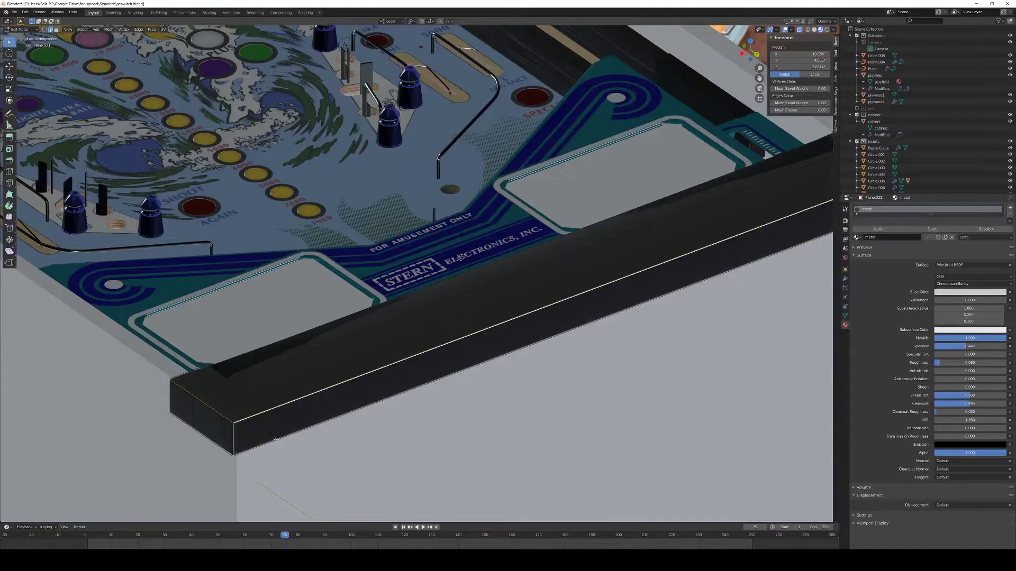
key("ctrl+b")
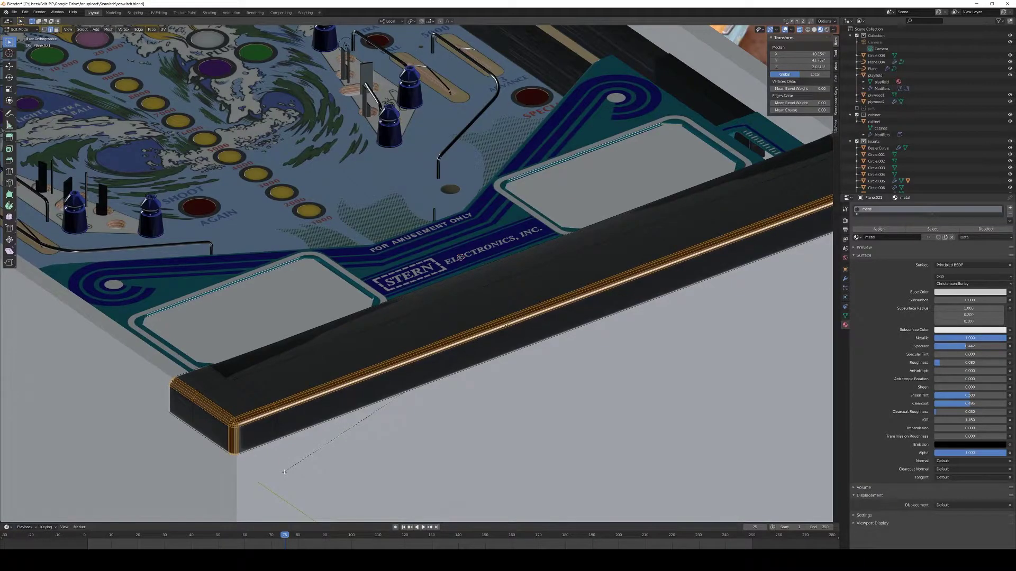
left_click(283, 472)
key("Tab")
Step: Select the white instruction-card object on the apron and enter its Edit Mode
middle_click_drag(297, 465, 509, 343)
scroll(508, 322, "down", 2)
middle_click_drag(533, 297, 610, 324, "shift")
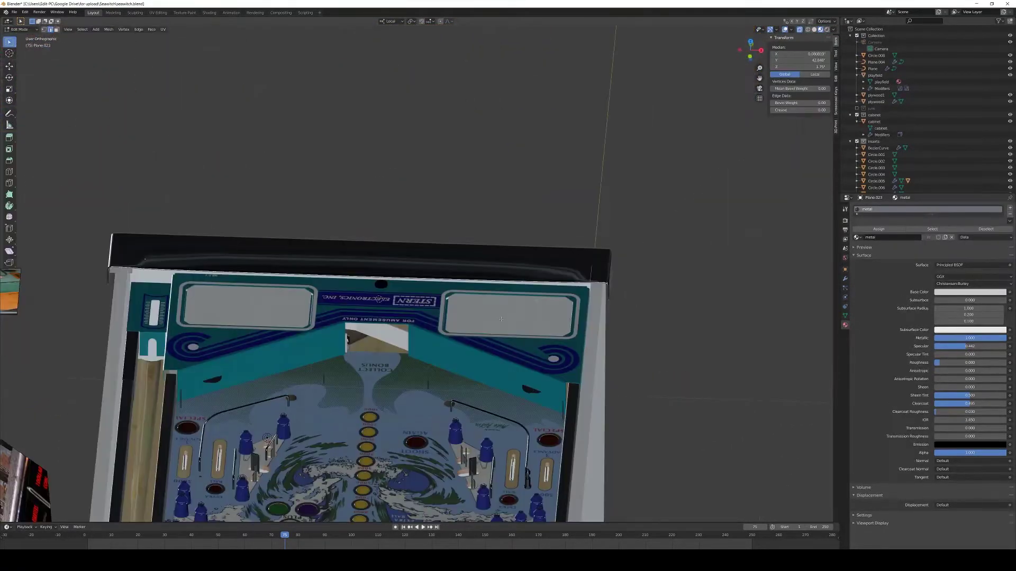
middle_click_drag(182, 351, 218, 158)
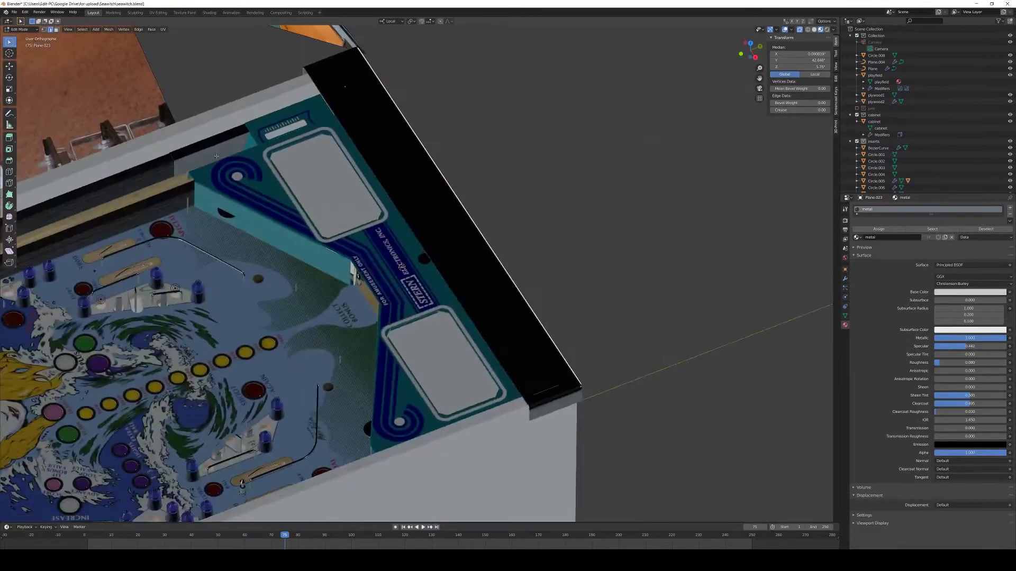
middle_click_drag(224, 229, 323, 291, "shift")
middle_click_drag(476, 196, 495, 327)
key("Tab")
left_click(496, 328)
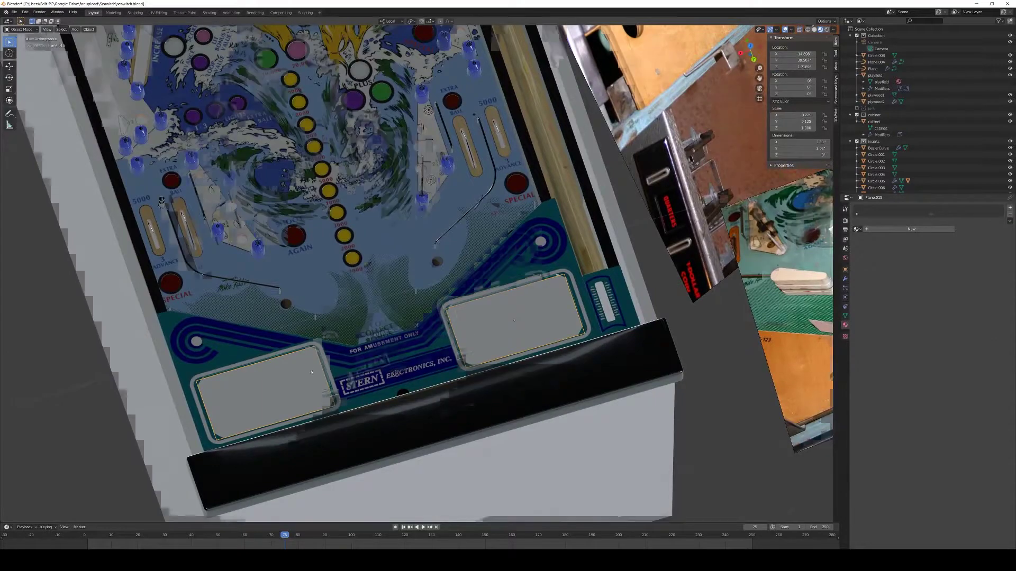
scroll(311, 372, "down", 2)
middle_click_drag(370, 339, 438, 314, "shift")
key("Tab")
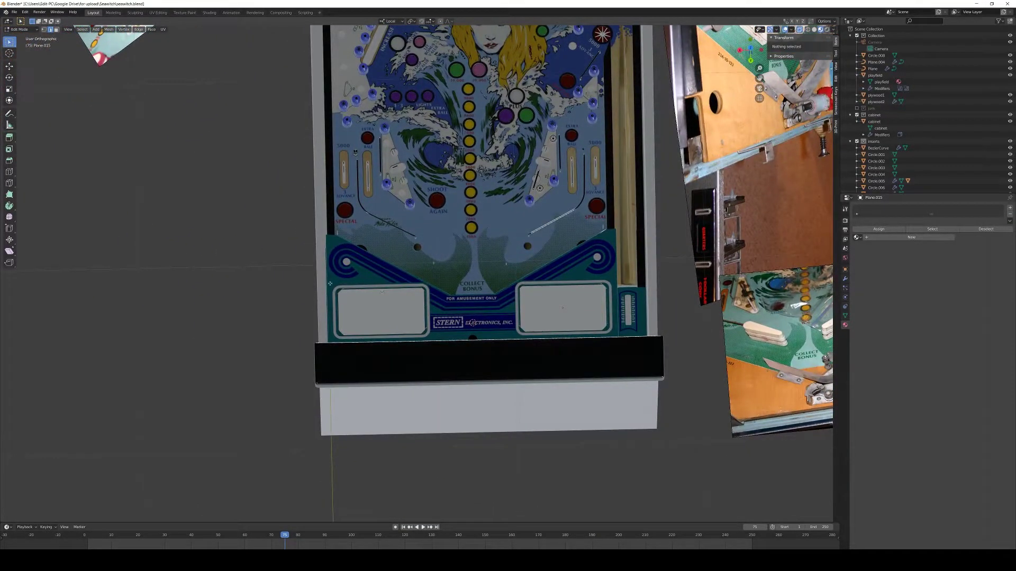
Step: Separate the left instruction card's face into its own object
left_click_drag(322, 272, 465, 349)
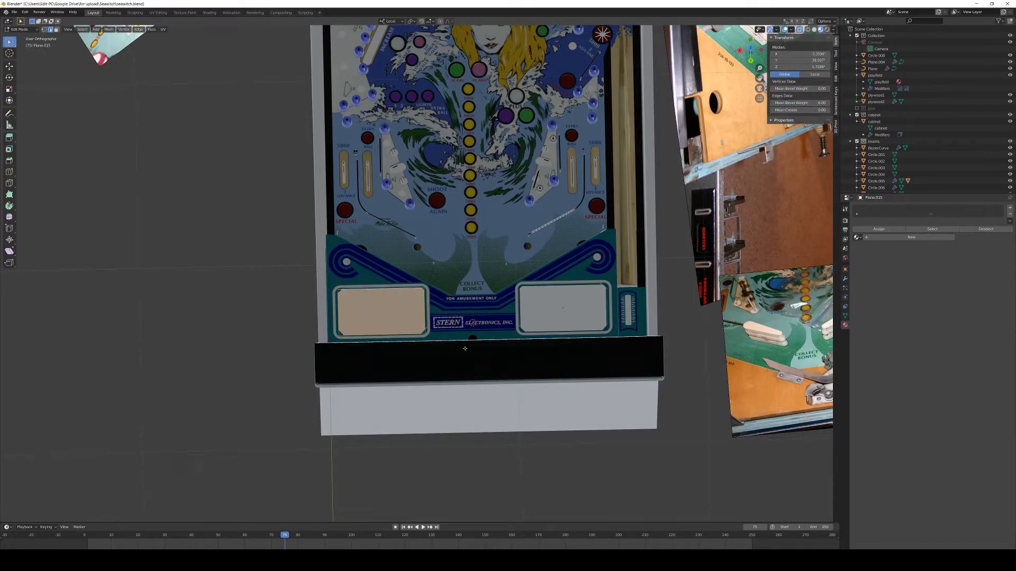
key("p")
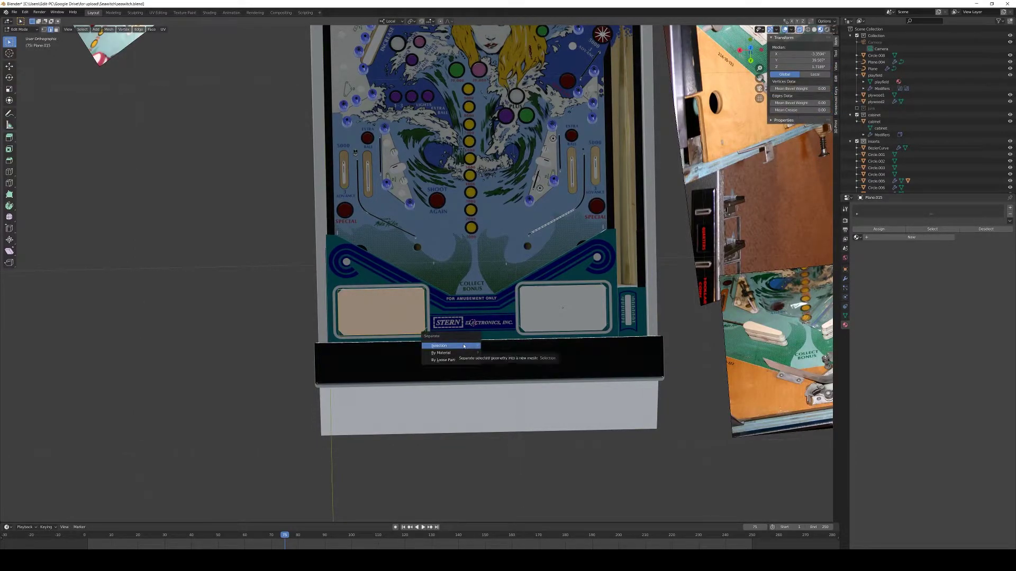
left_click(463, 346)
key("Tab")
Step: Select the separated left card and switch to the Shading workspace
left_click(358, 311)
middle_click_drag(358, 310, 401, 305)
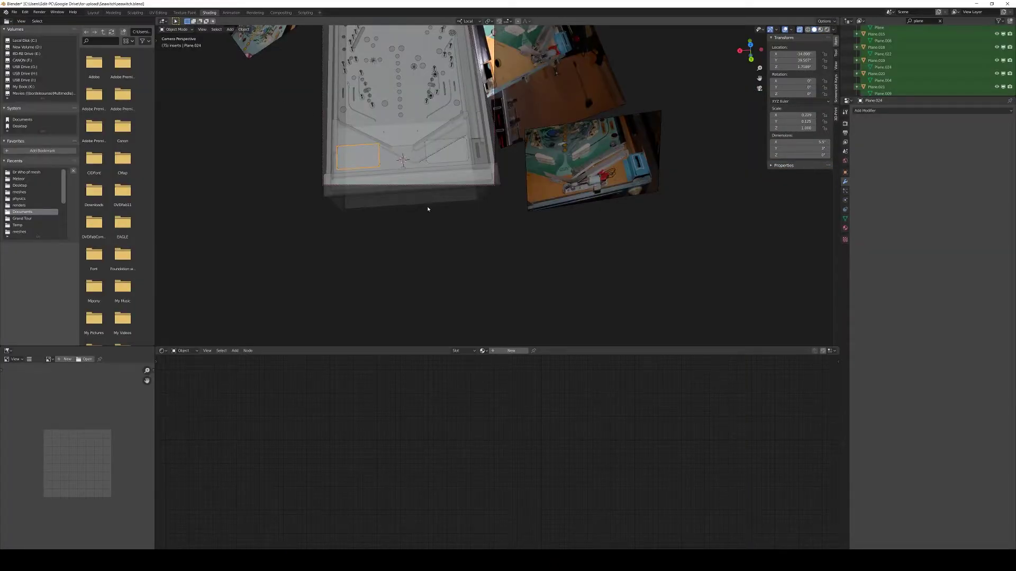
middle_click_drag(438, 213, 455, 191)
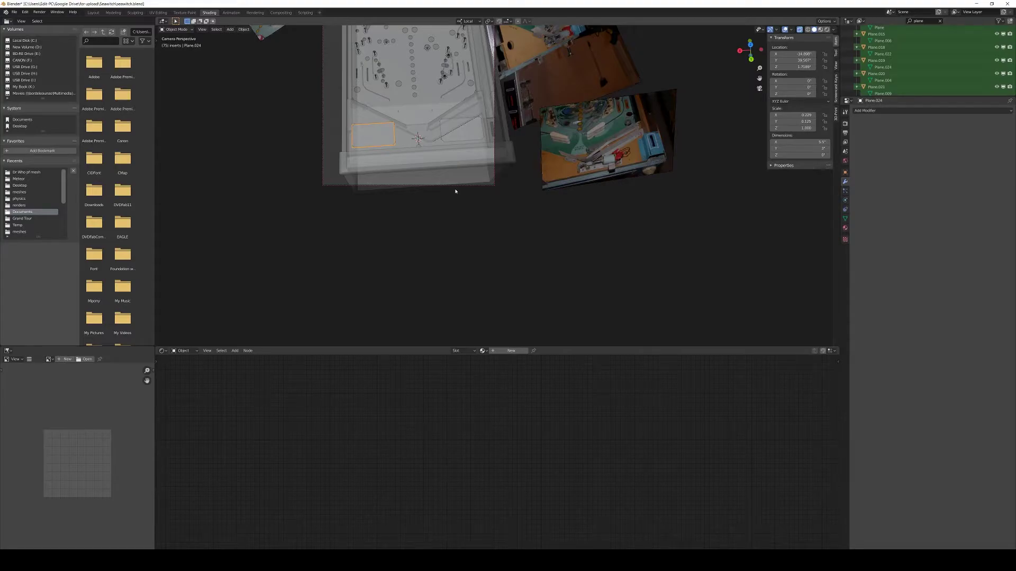
middle_click_drag(455, 191, 479, 156)
scroll(478, 156, "up", 6)
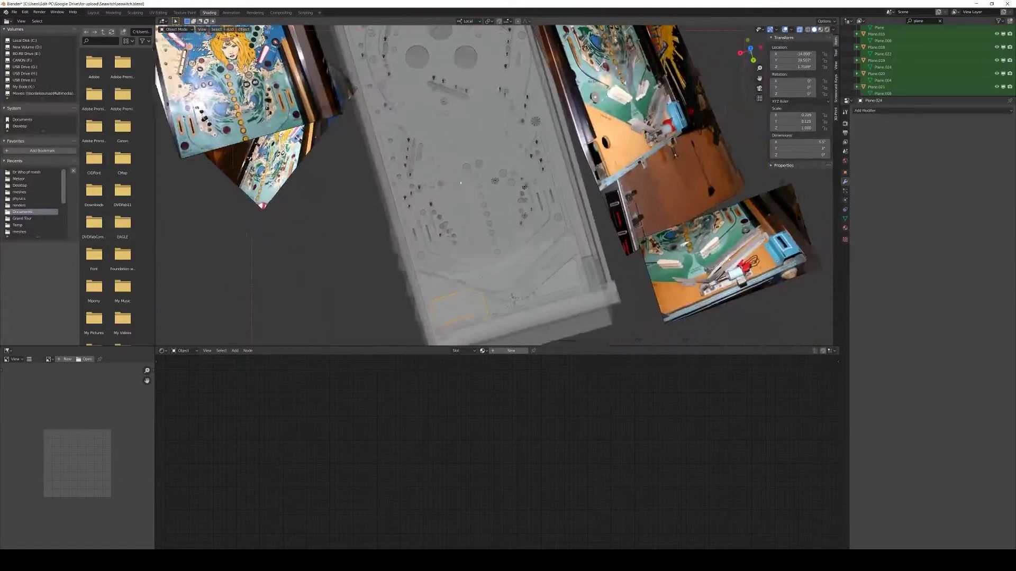
Step: Isolate the apron and both instruction cards in local view, shown in material preview shading
left_click(521, 240, "shift")
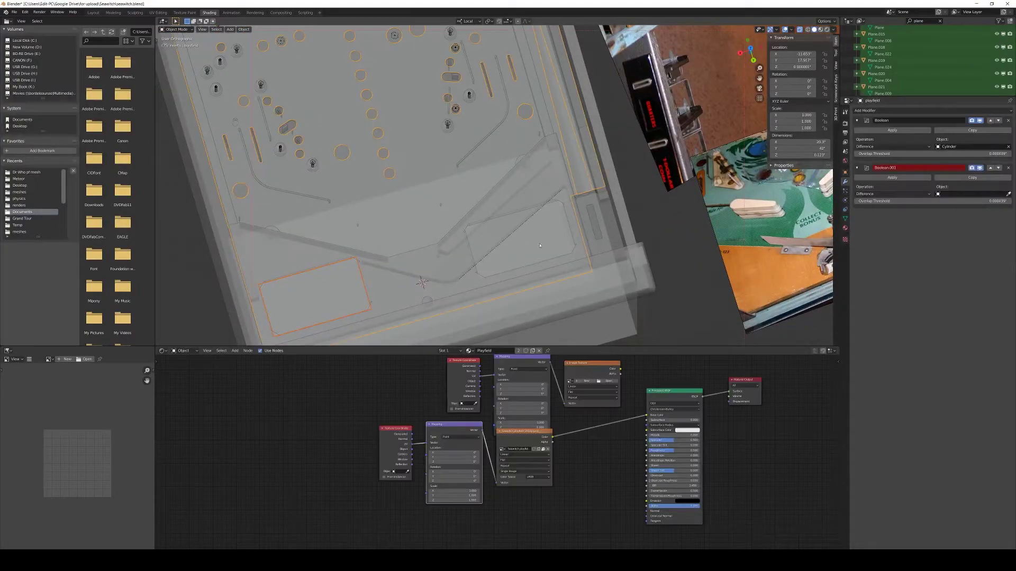
left_click(537, 244)
left_click(537, 243)
left_click(537, 244)
left_click(314, 285, "shift")
left_click(314, 286, "shift")
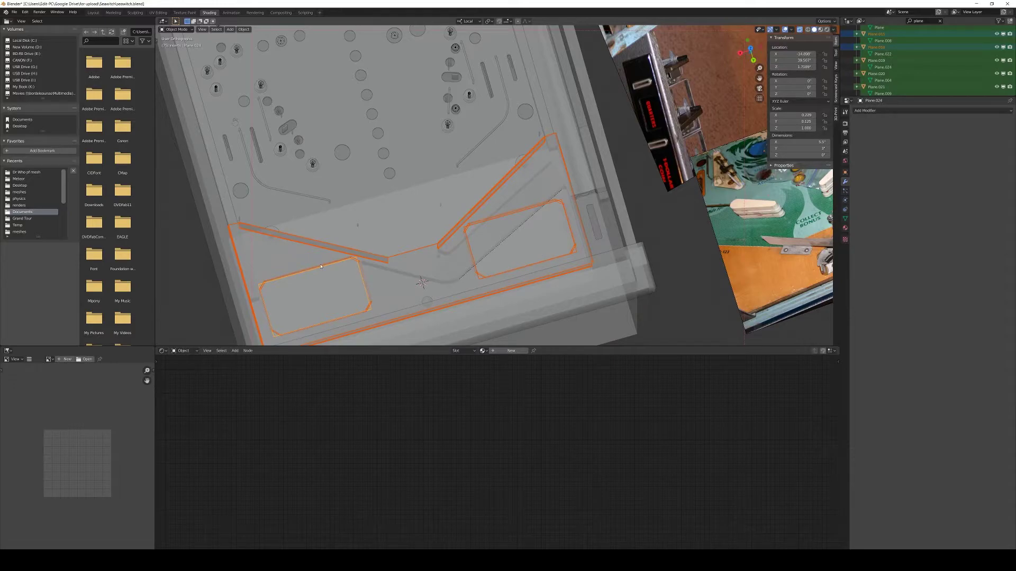
key("KP_Divide")
key("z")
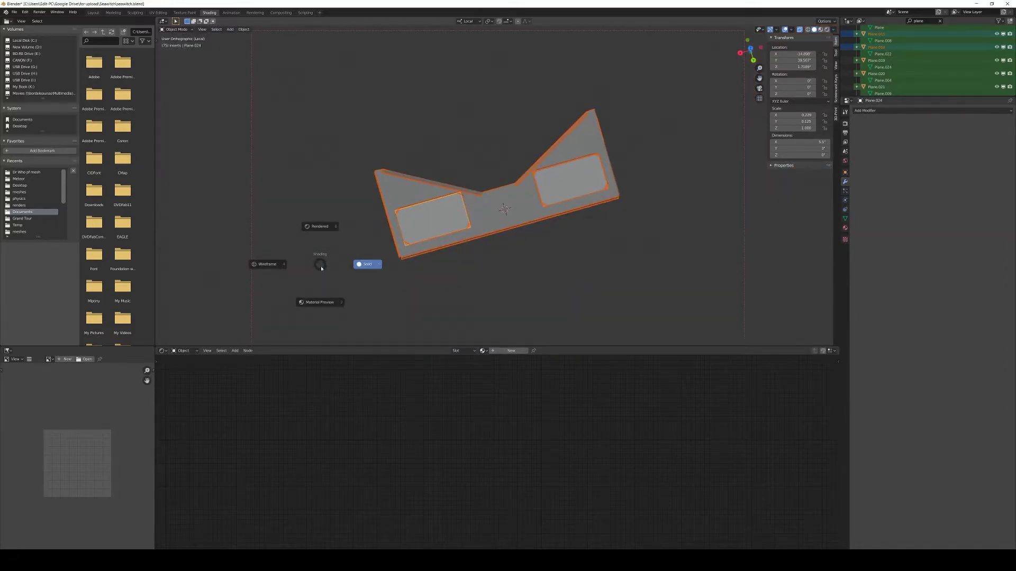
left_click(325, 307)
mouse_move(339, 302)
middle_mouse_down()
mouse_move(481, 262)
mouse_move(412, 166)
mouse_move(476, 202)
middle_mouse_up()
scroll(481, 261, "up", 3)
scroll(412, 166, "up", 1)
scroll(412, 167, "up", 1)
Step: Create a new material for the left instruction card while editing its mesh
key("Tab")
left_click(476, 202)
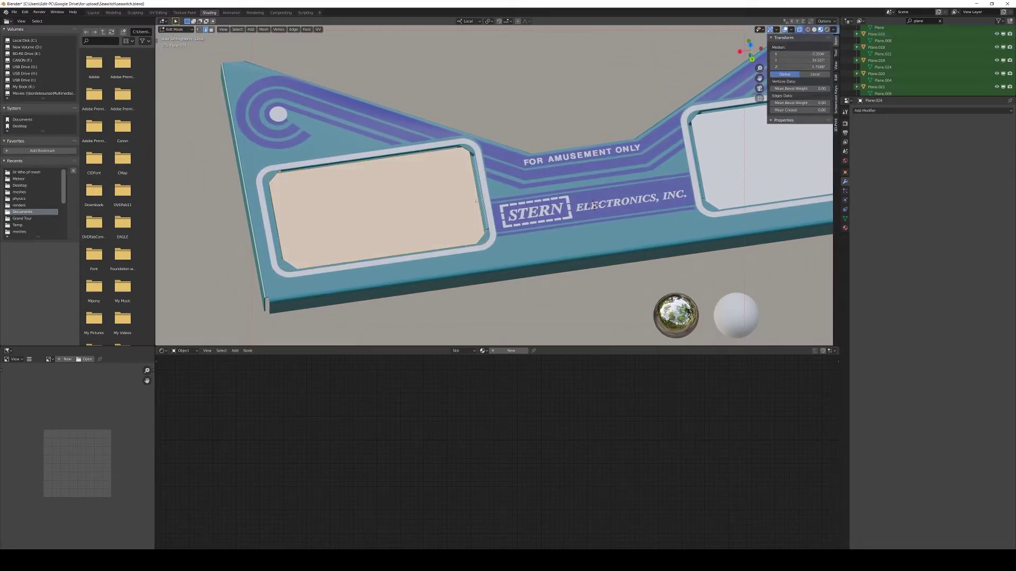
scroll(594, 205, "down", 2)
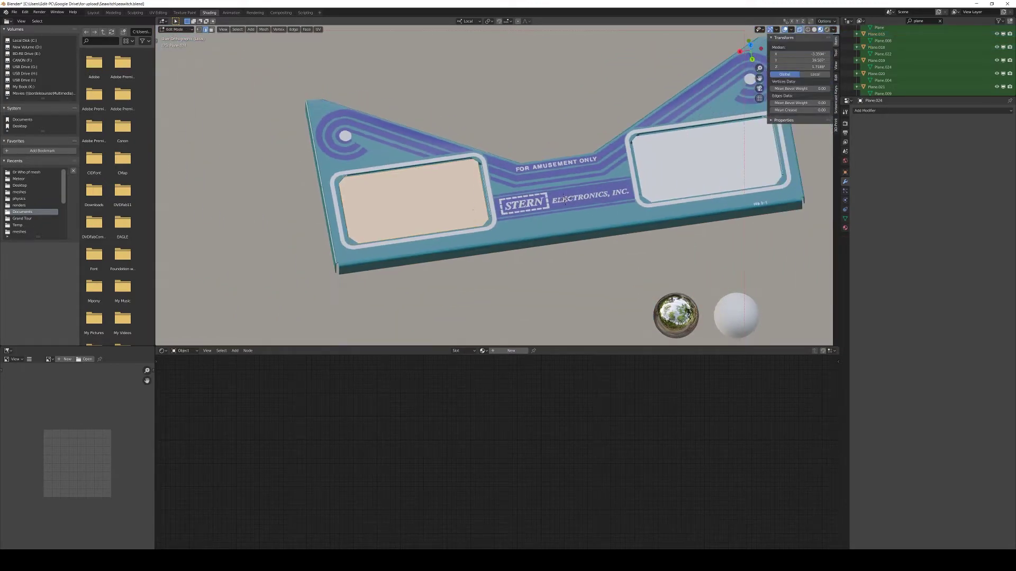
left_click(878, 111)
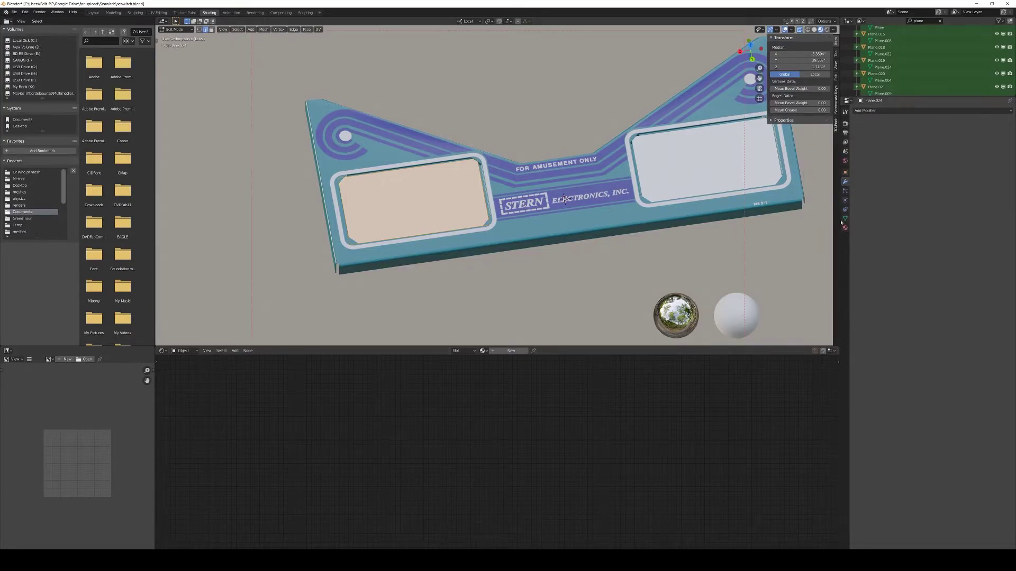
left_click(845, 228)
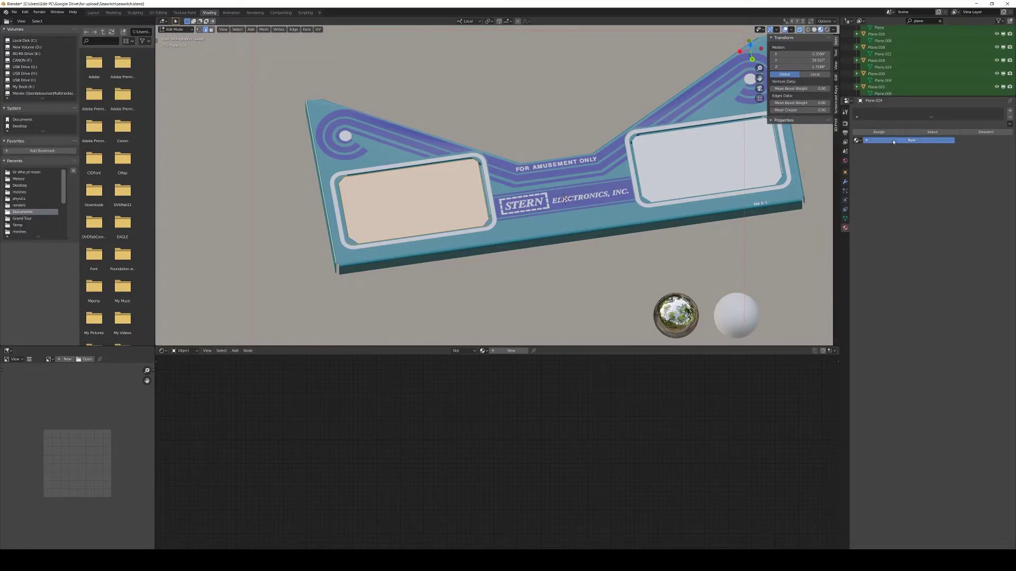
left_click(911, 140)
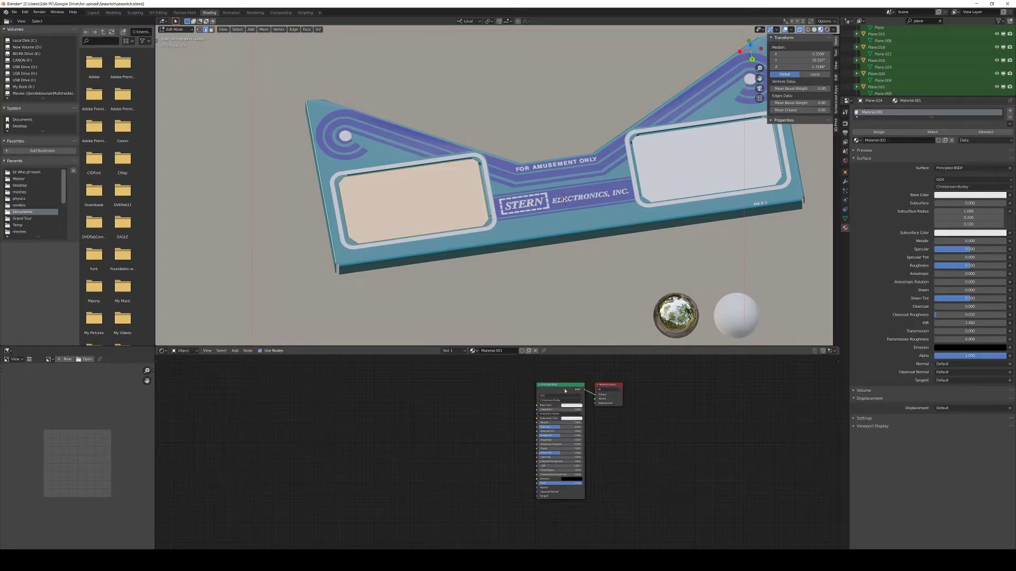
Step: Spread out the shader nodes, add a mapped image texture to the Principled BSDF's base color, and load card1.png into it
left_click_drag(563, 388, 427, 388)
left_click_drag(613, 389, 662, 395)
left_click_drag(410, 390, 436, 394)
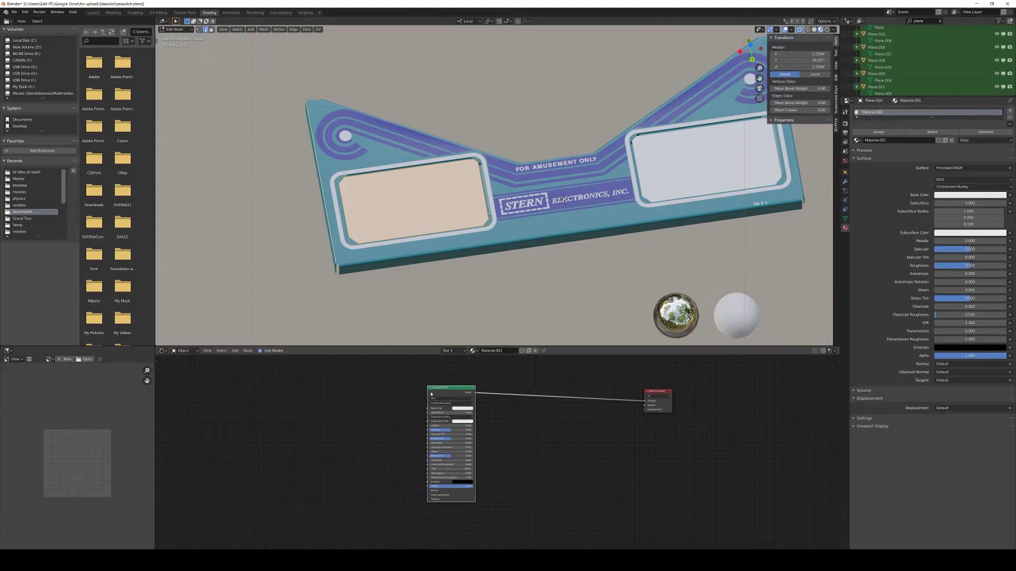
key("ctrl+t")
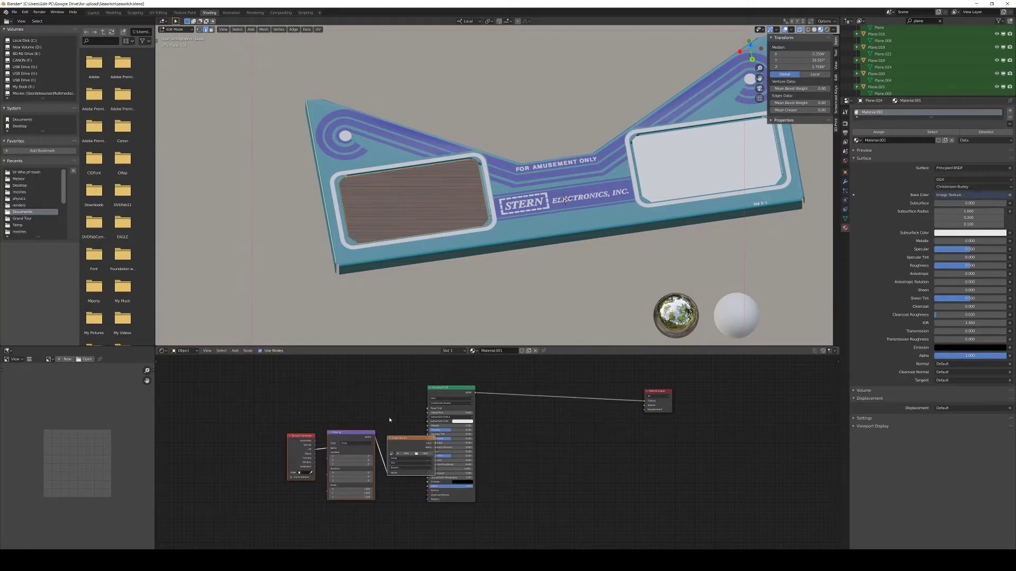
left_click_drag(451, 387, 496, 398)
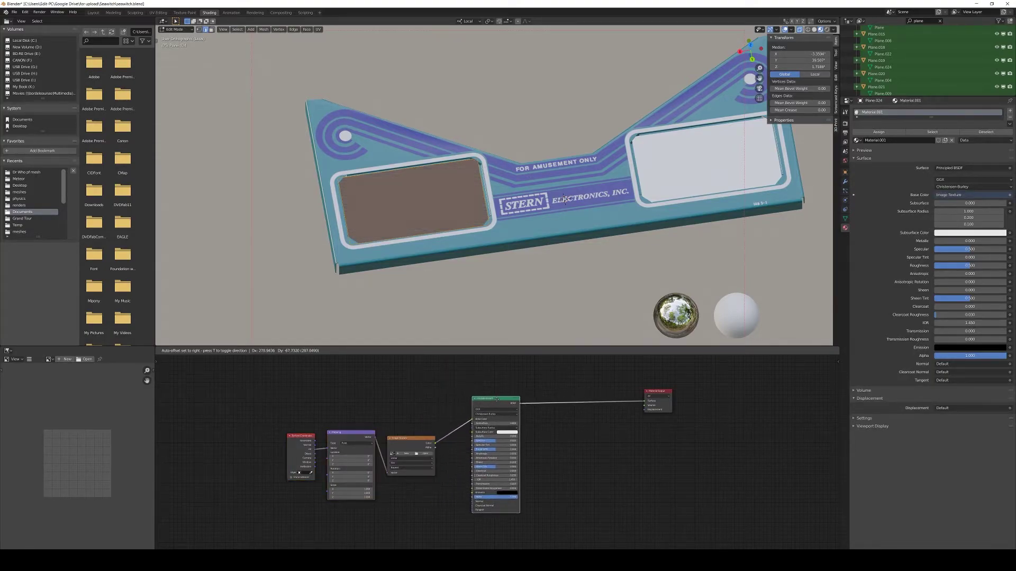
left_click(425, 453)
double_click(403, 107)
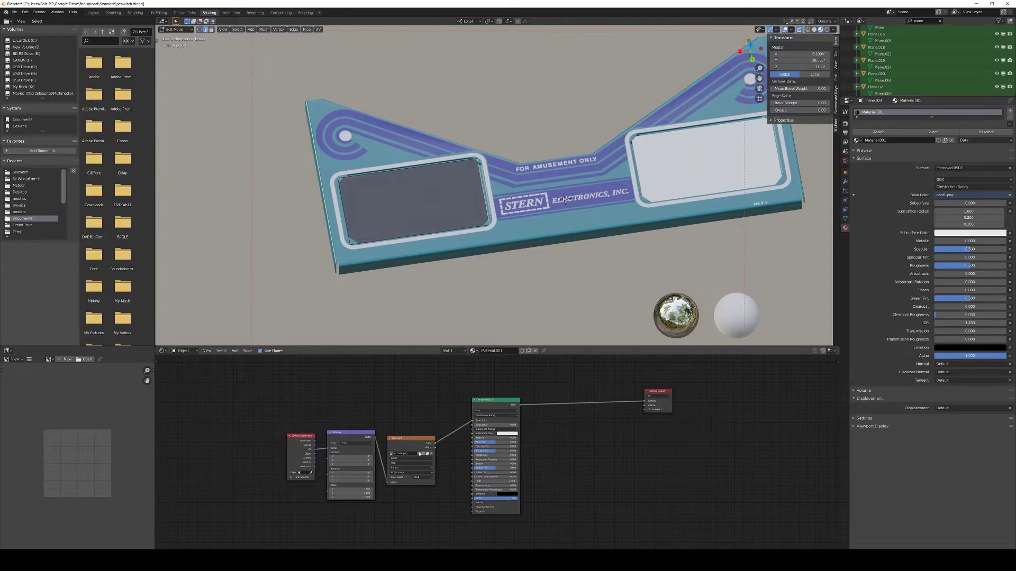
Step: Feed the texture mapping from the Object coordinates and return to Object Mode
scroll(419, 454, "up", 1)
left_click_drag(284, 439, 299, 450)
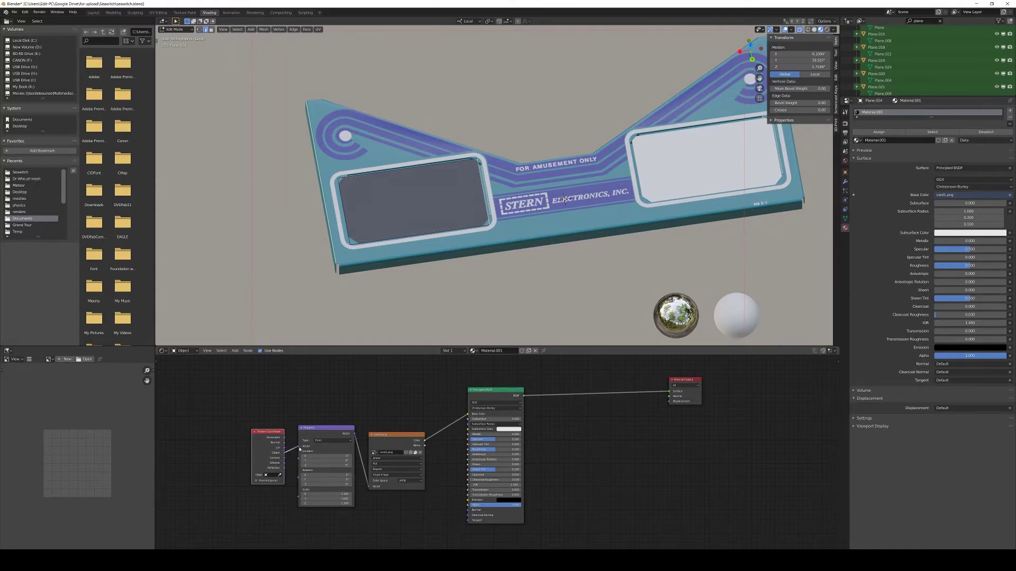
key("Tab")
key("Tab")
key("Tab")
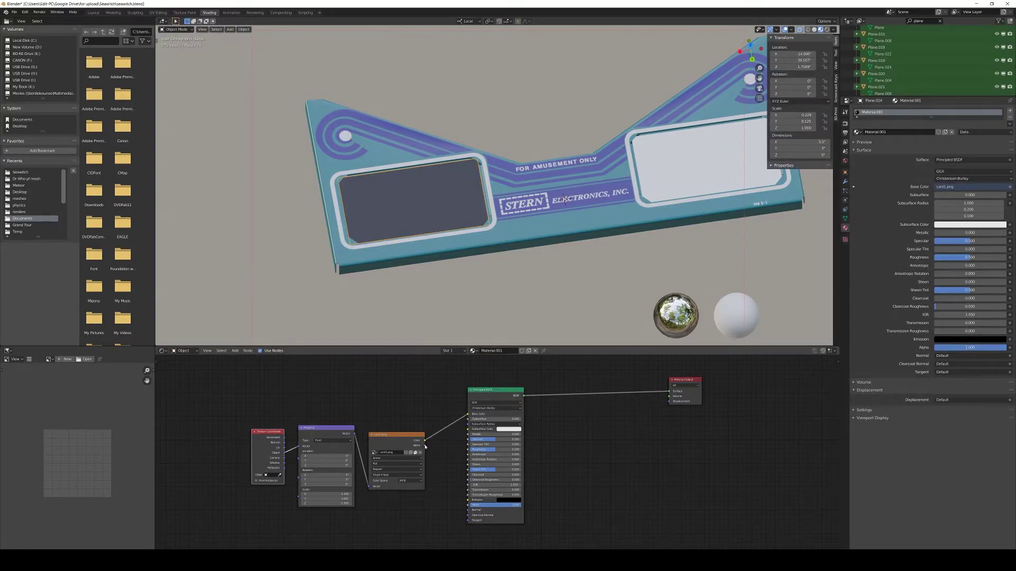
Step: Insert a Mix Shader node between the Principled BSDF and the Material Output
key("shift+a")
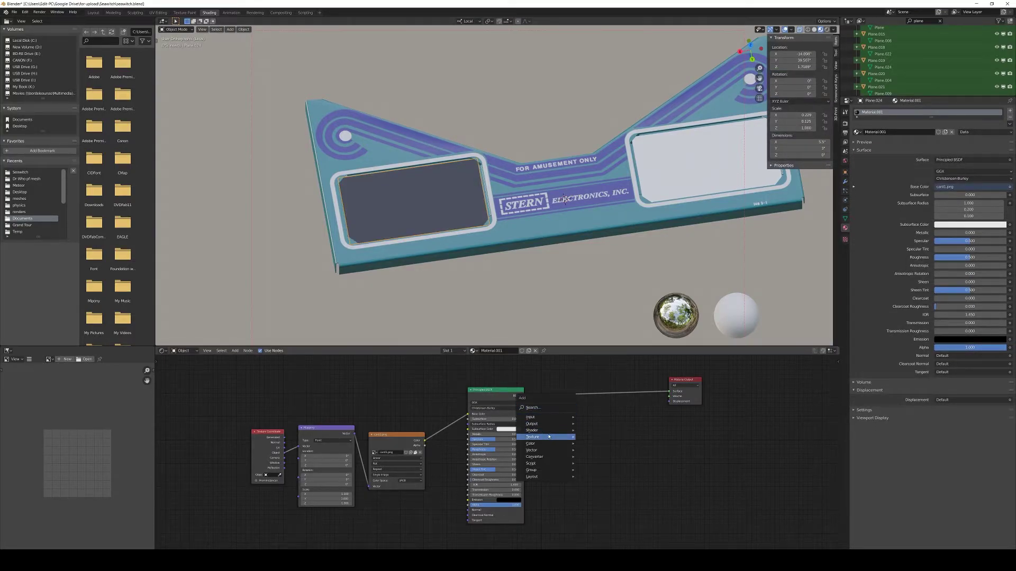
mouse_move(553, 430)
left_click(612, 352)
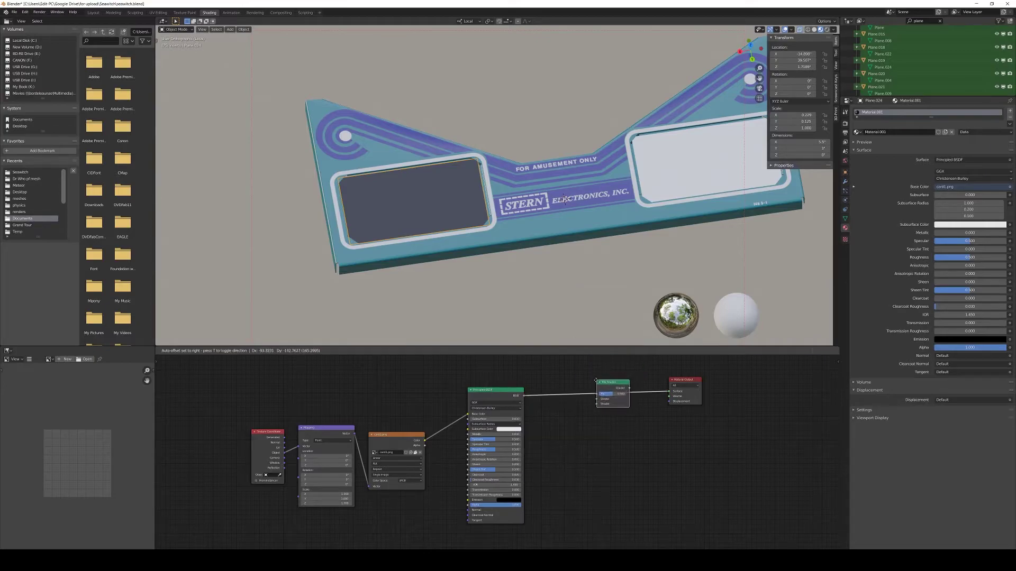
left_click(577, 394)
Step: Drive the Mix Shader's factor with the image's alpha and disconnect the image color from the Principled BSDF's base color
left_click_drag(424, 446, 580, 394)
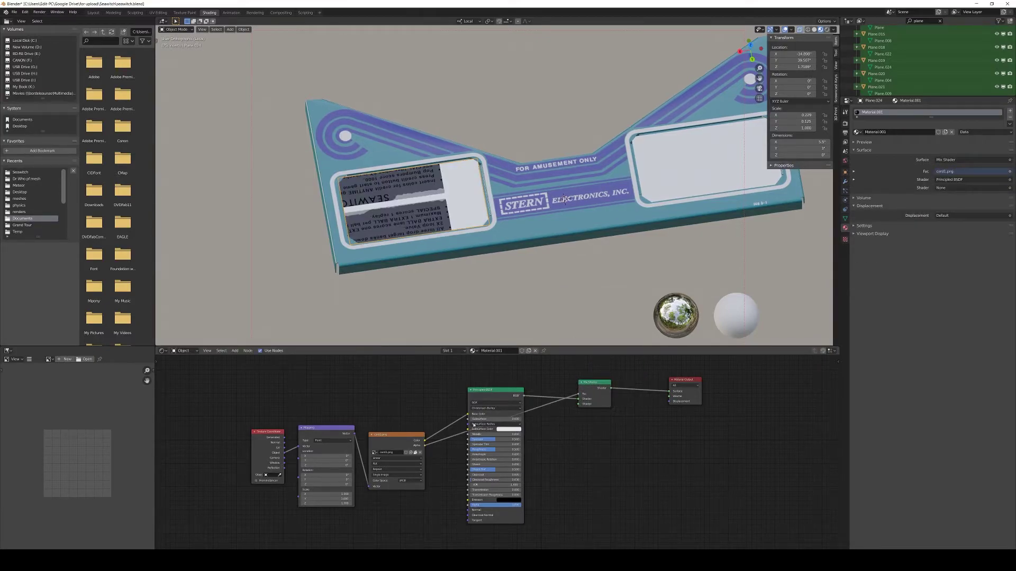
left_click_drag(467, 413, 450, 424)
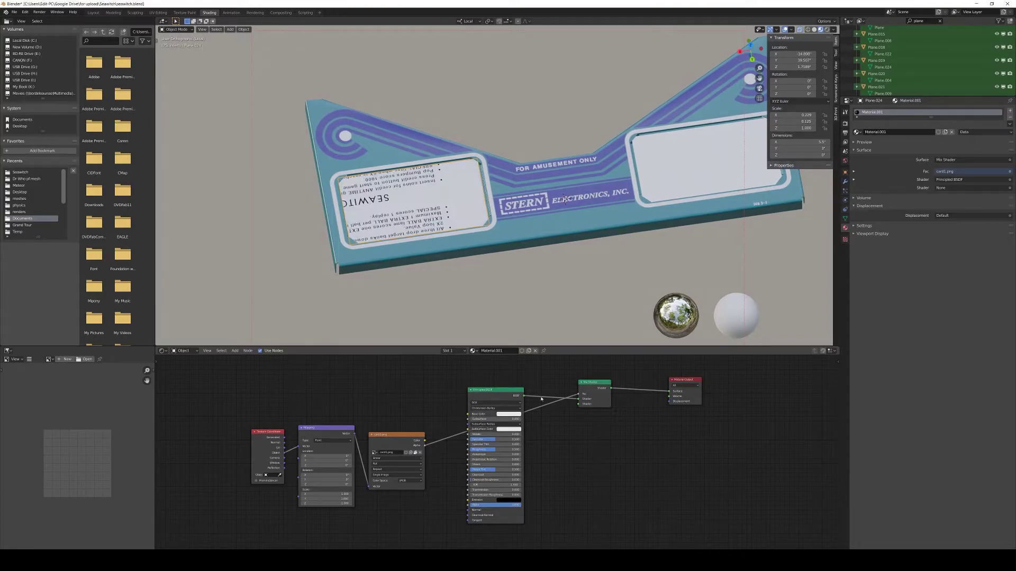
left_click_drag(670, 379, 694, 379)
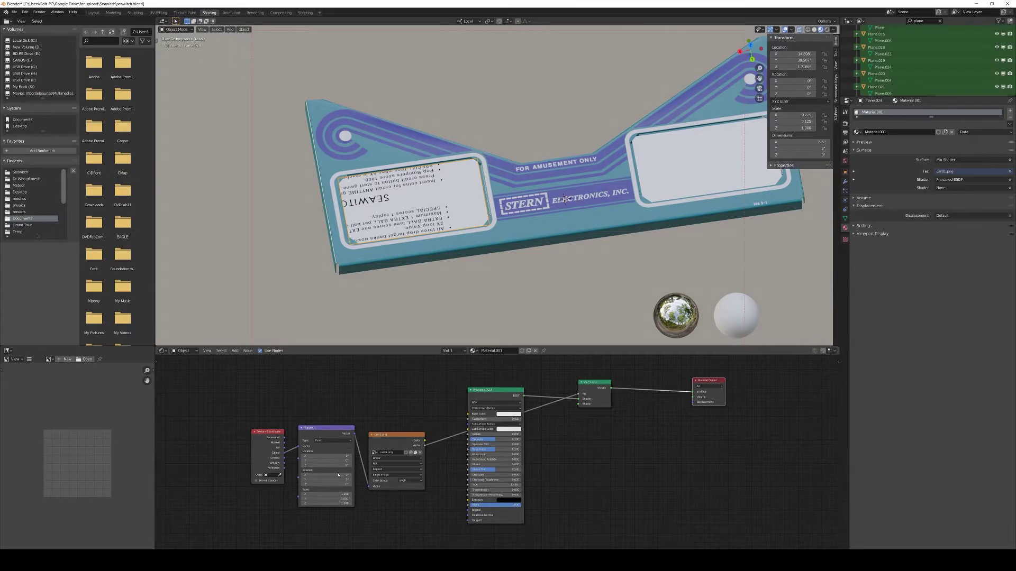
Step: Feed the texture mapping from the Generated coordinates instead
scroll(337, 475, "up", 2)
middle_click_drag(337, 474, 401, 475)
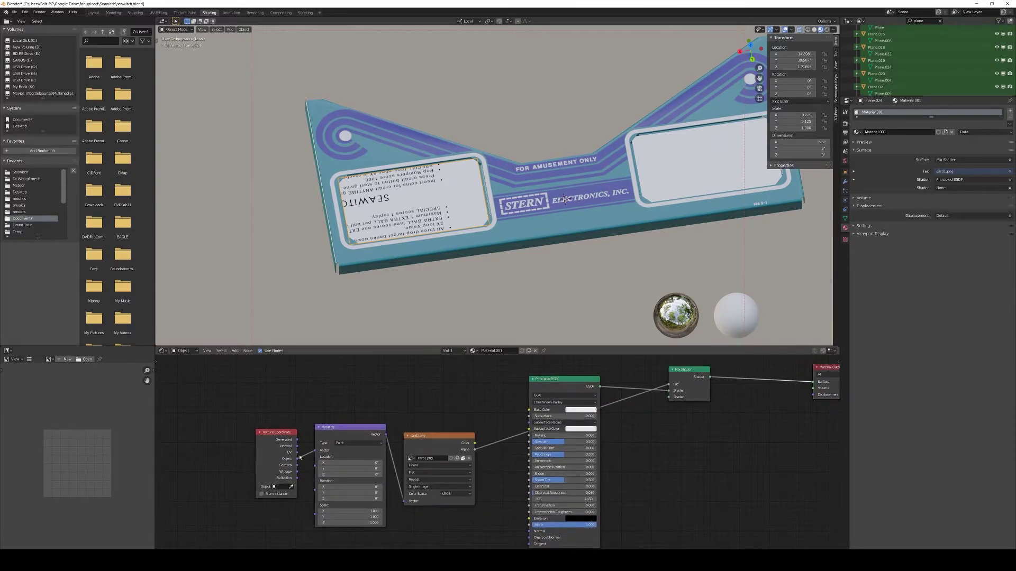
left_click_drag(297, 440, 315, 450)
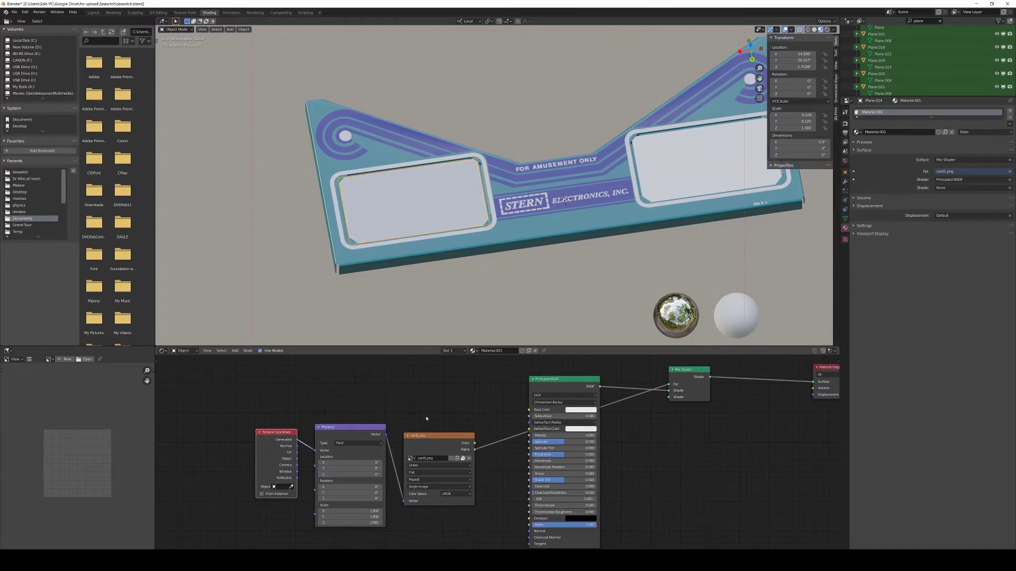
Step: Set the Z rotation in the card texture's Mapping node to 180°
scroll(431, 422, "down", 1)
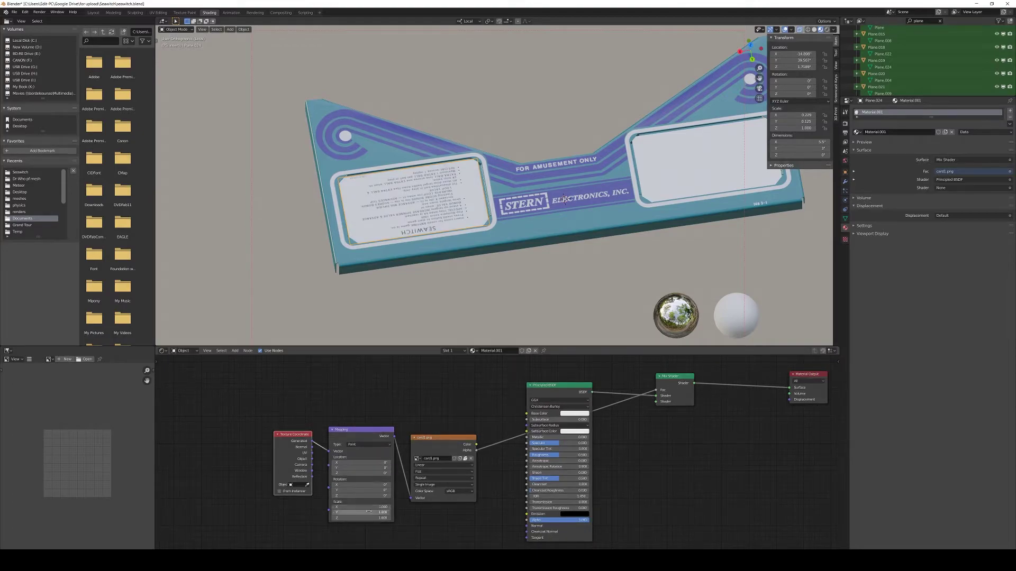
left_click(370, 496)
key("Return")
Step: Duplicate the Principled BSDF node and place the copy below the Mix Shader
middle_click_drag(712, 396, 637, 405)
left_click(494, 401)
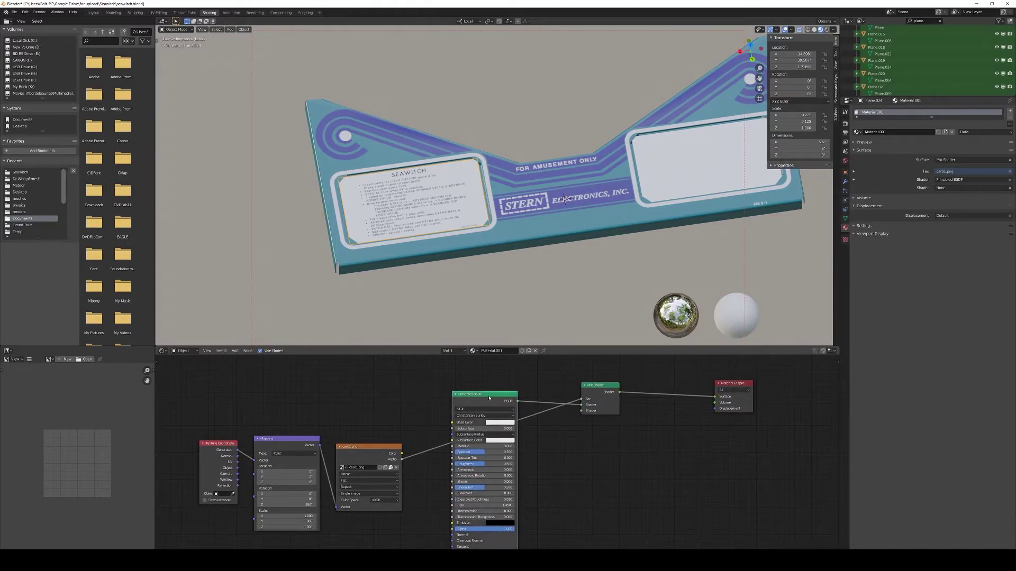
key("shift+d")
left_click(583, 447)
Step: Set the base color of the original Principled BSDF to a dark blue for the card background
left_click(499, 423)
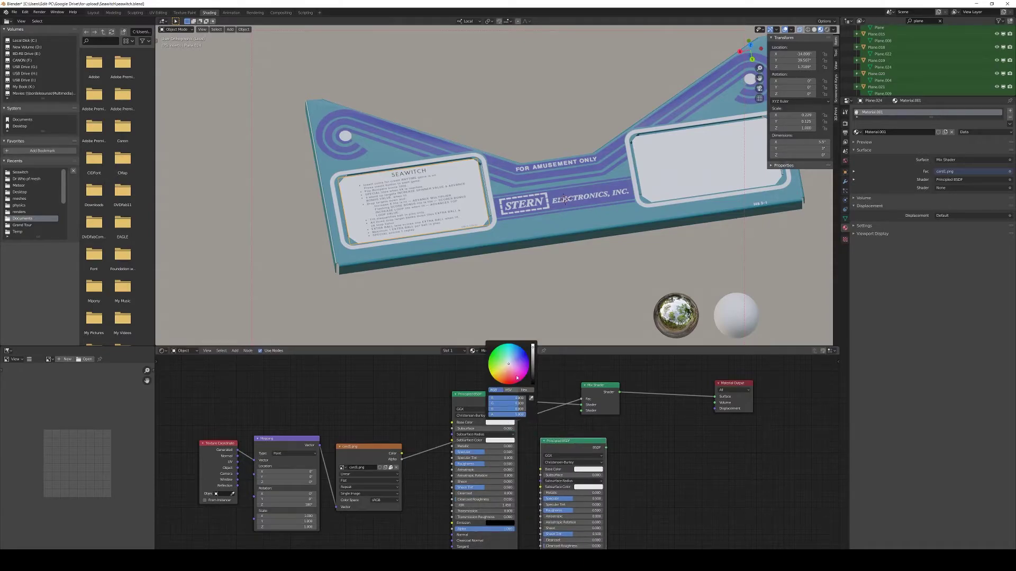
left_click(525, 354)
left_click_drag(526, 353, 533, 355)
left_click_drag(532, 358, 532, 362)
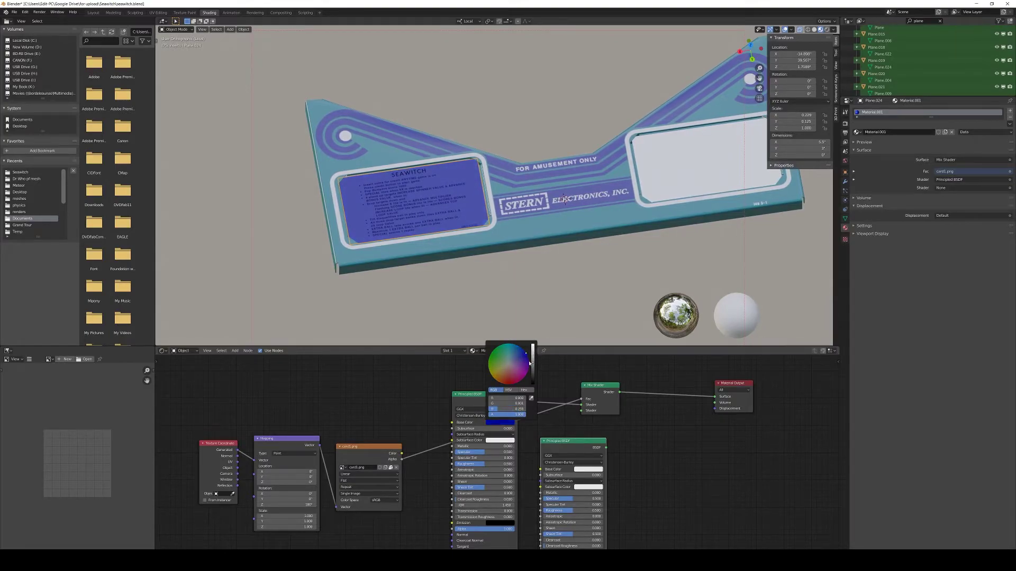
left_click(508, 390)
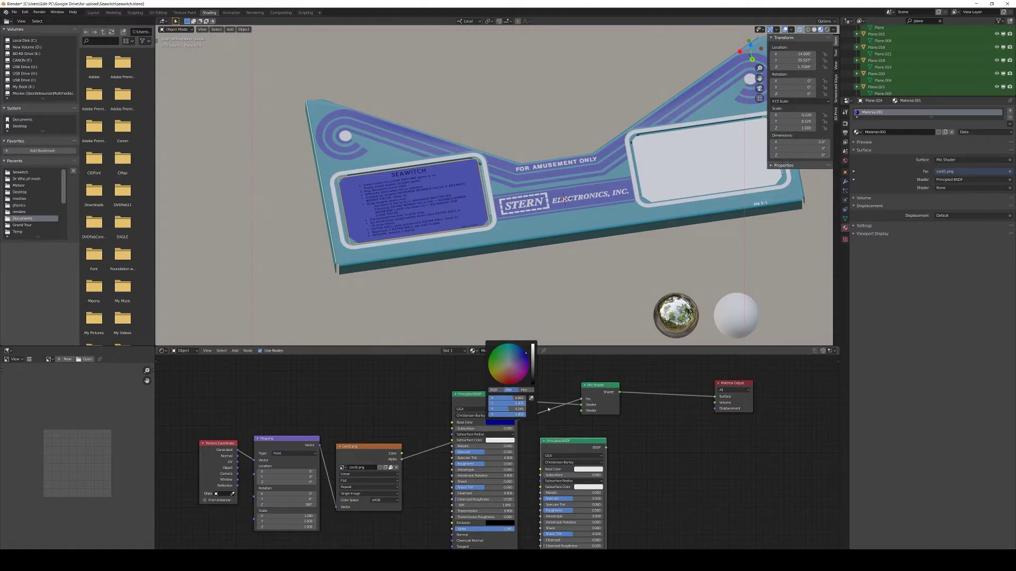
Step: Connect the duplicated Principled BSDF to the Mix Shader's second shader input and darken its base color slightly to off-white
mouse_move(582, 441)
left_mouse_down()
mouse_move(568, 445)
mouse_move(582, 411)
mouse_move(592, 448)
mouse_move(580, 411)
left_mouse_up()
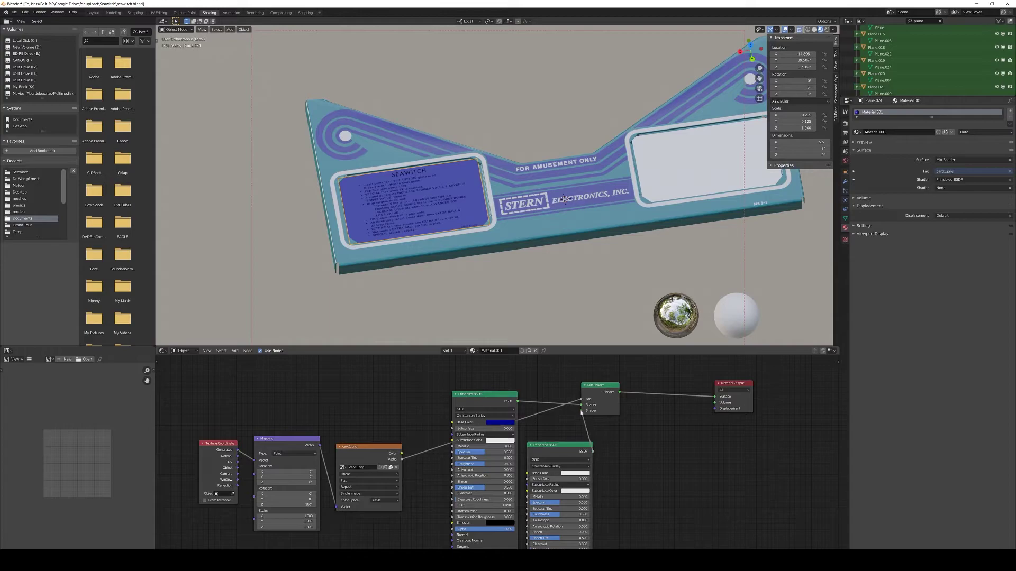
left_click(581, 473)
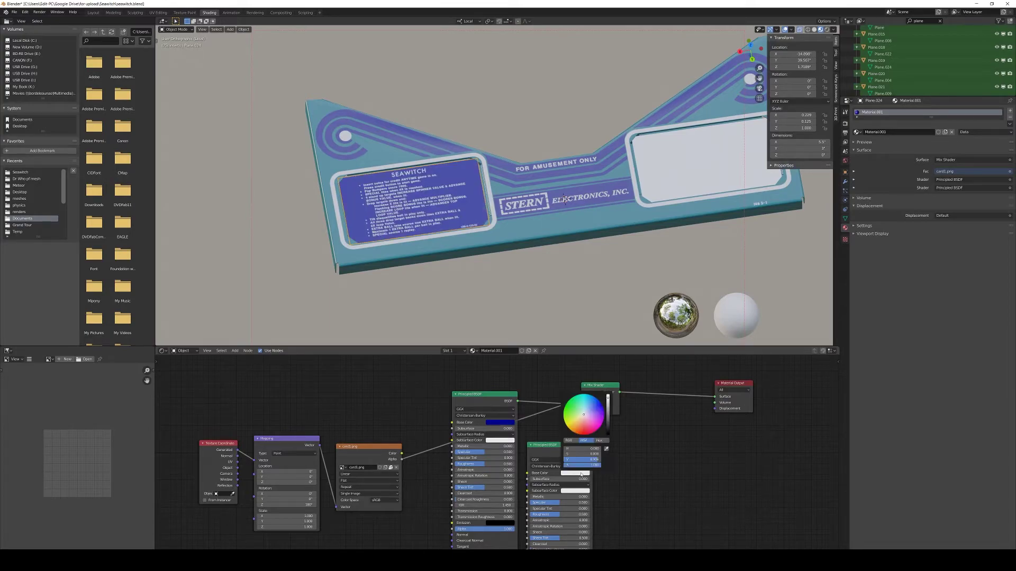
left_click_drag(607, 400, 608, 402)
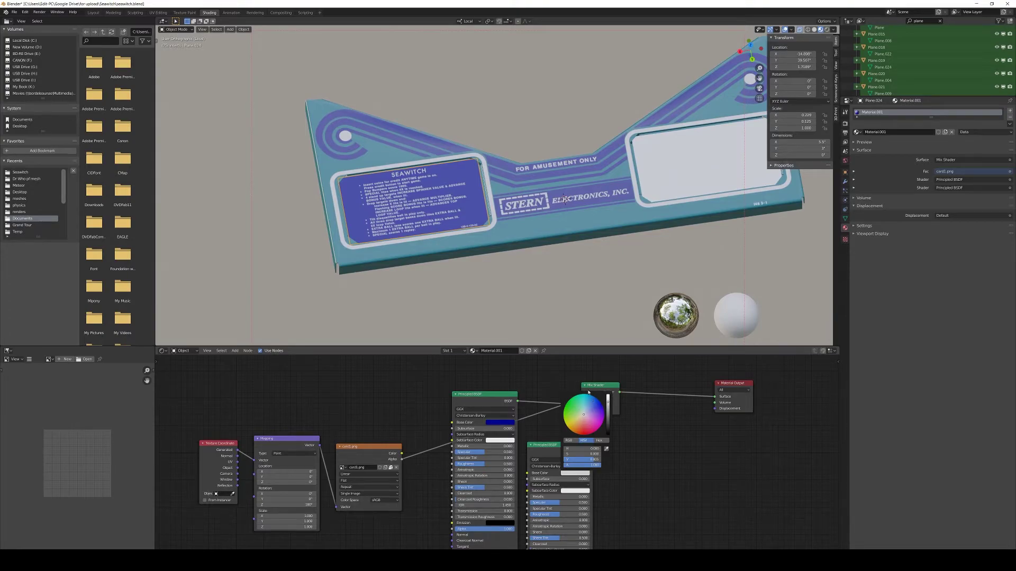
Step: Rename the instruction card's material to card1
middle_click_drag(572, 238, 496, 268)
double_click(888, 132)
type("card1")
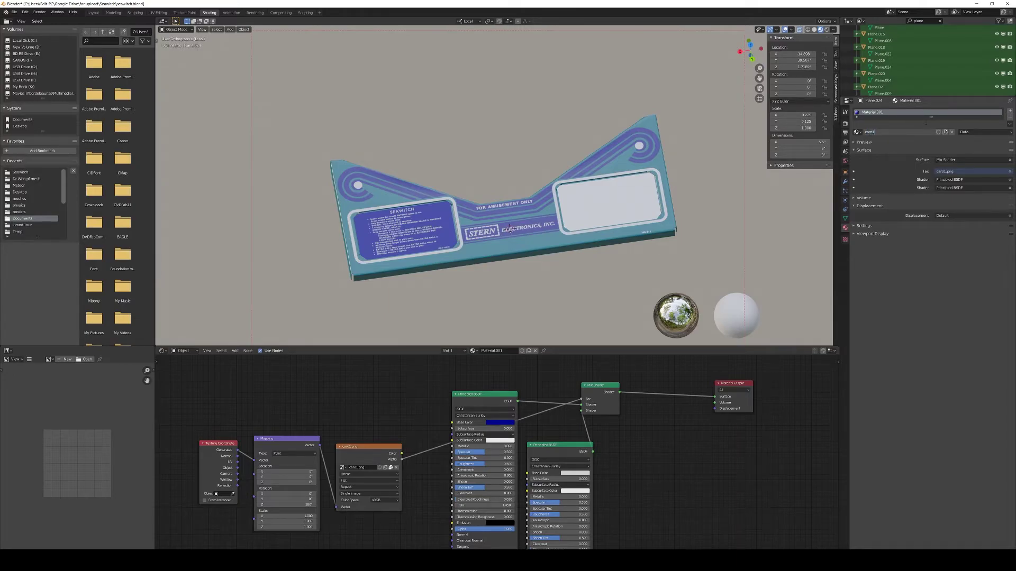
key("Return")
Step: Assign the existing card1 material to the blank card on the other side of the apron
left_click(609, 201)
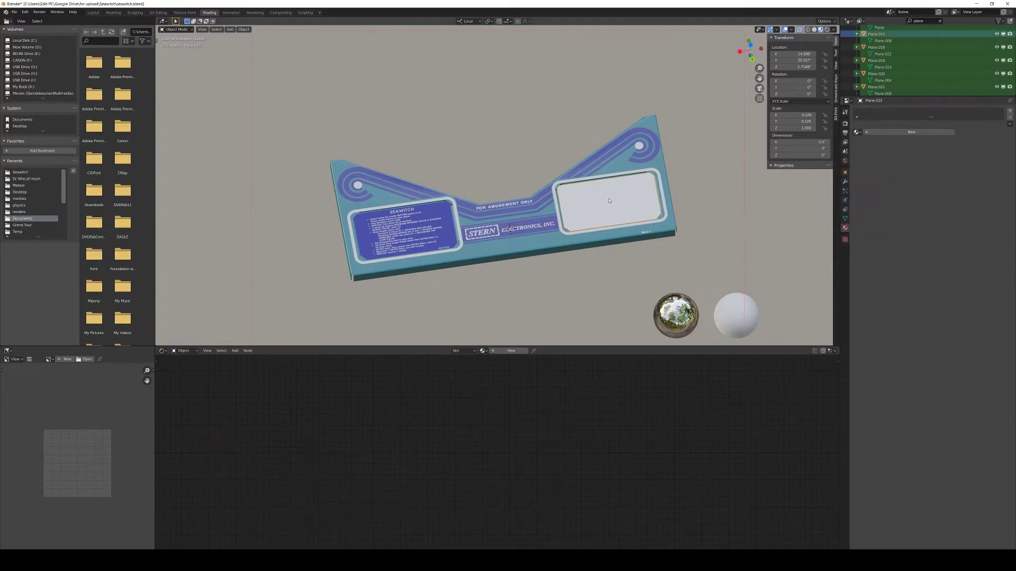
left_click(857, 132)
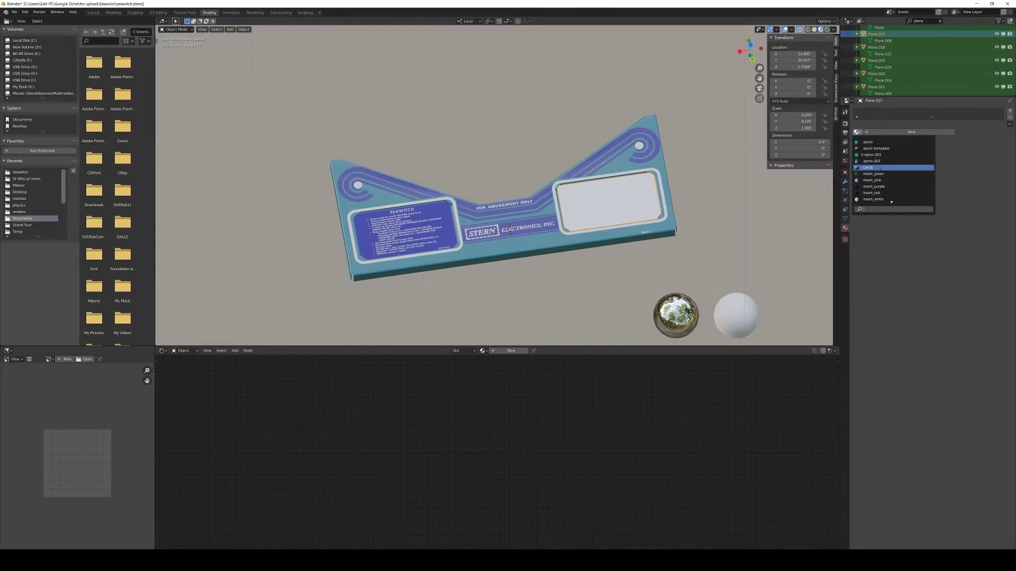
left_click(880, 168)
Step: Make the second card's material an independent copy and rename it card2
left_click(945, 133)
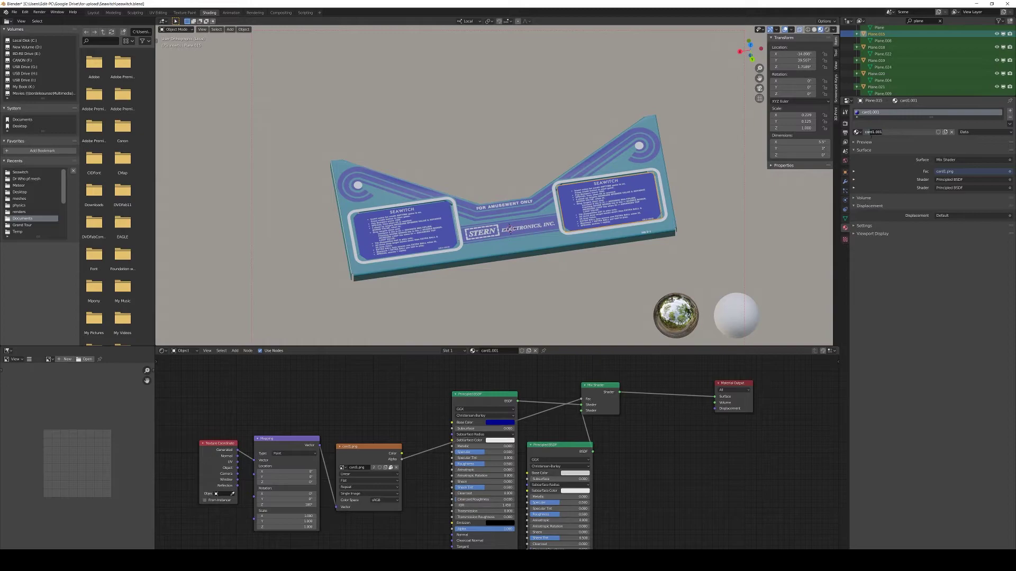
left_click(873, 132)
type("card2")
key("Return")
Step: Replace the image in the card2 material's texture node with card2.png
left_click(397, 467)
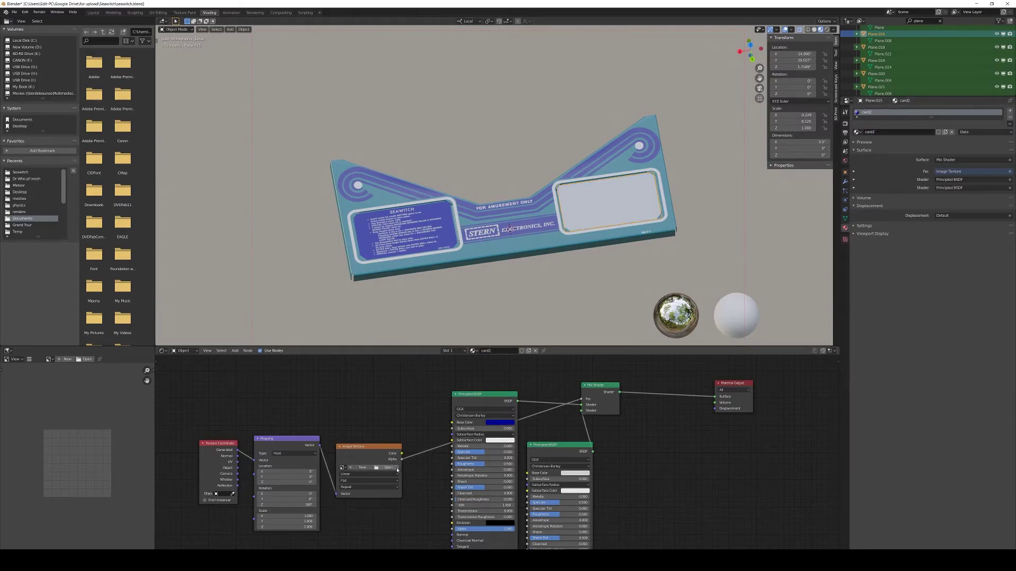
left_click(386, 469)
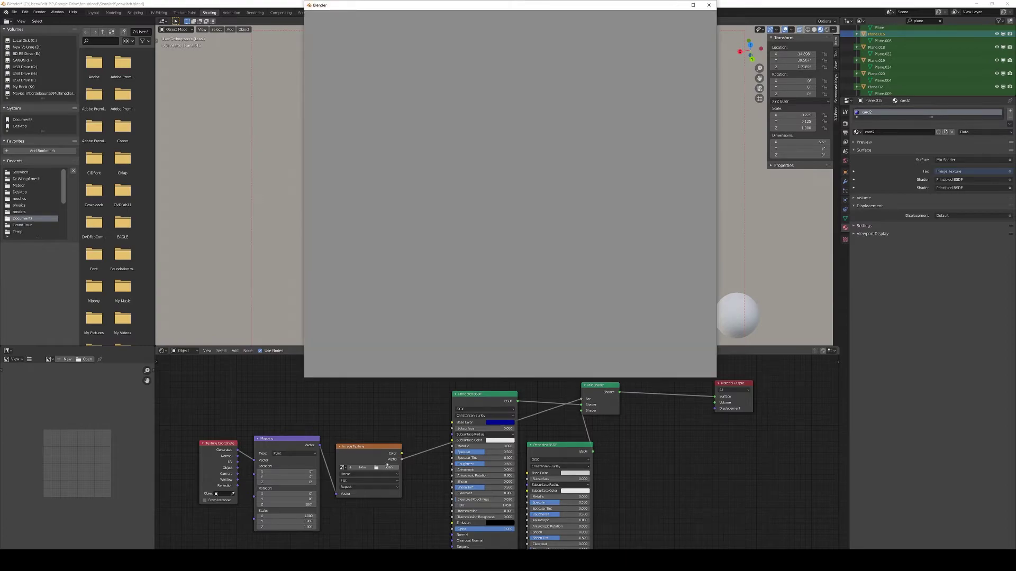
double_click(403, 118)
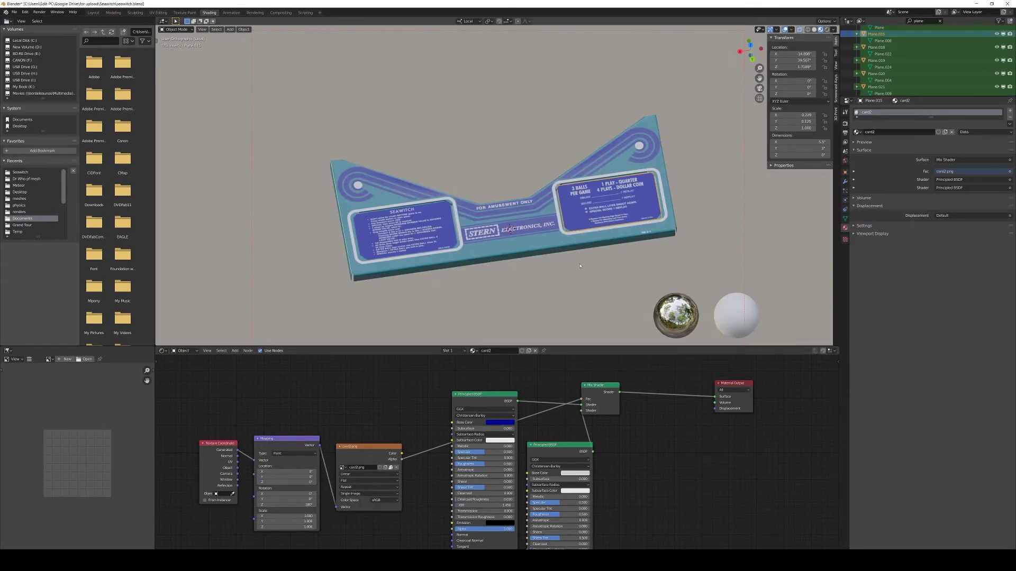
Step: Raise the roughness of both Principled BSDF nodes in the card1 material to nearly full
mouse_move(580, 266)
middle_mouse_down()
mouse_move(608, 242)
mouse_move(599, 269)
middle_mouse_up()
left_click(423, 228)
scroll(423, 229, "up", 5)
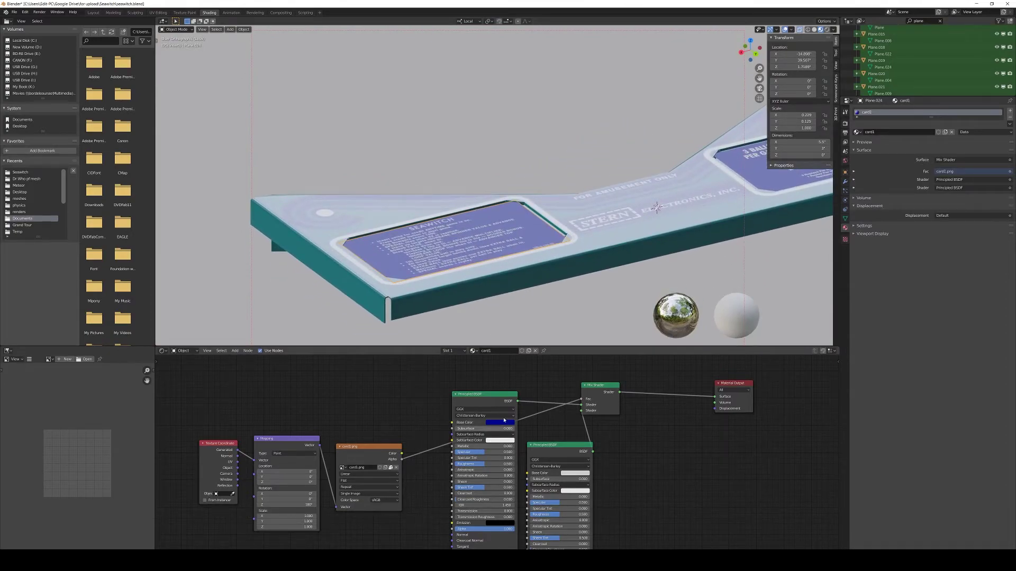
left_click_drag(495, 464, 466, 464)
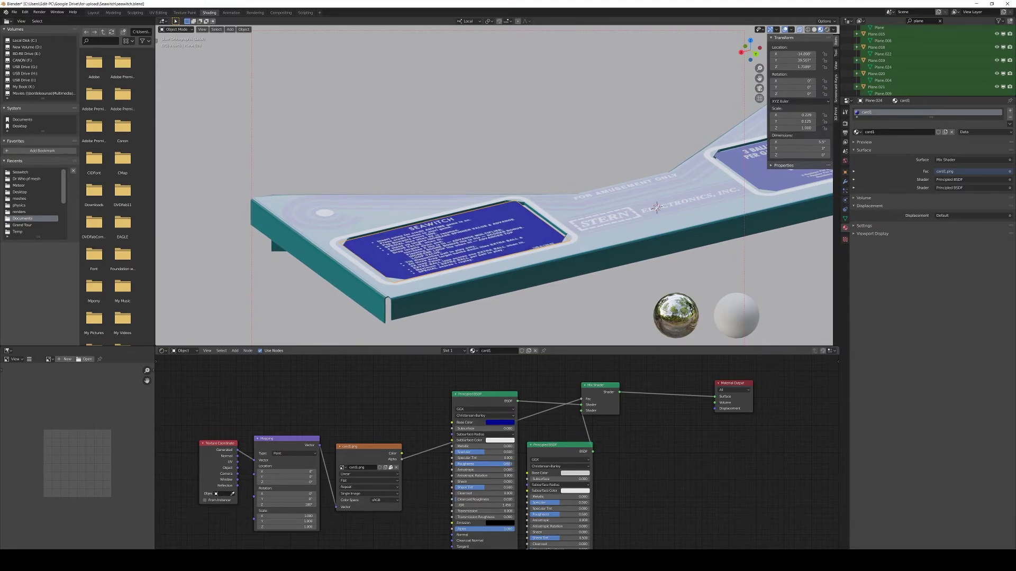
left_click_drag(547, 514, 579, 514)
middle_click_drag(617, 298, 597, 293)
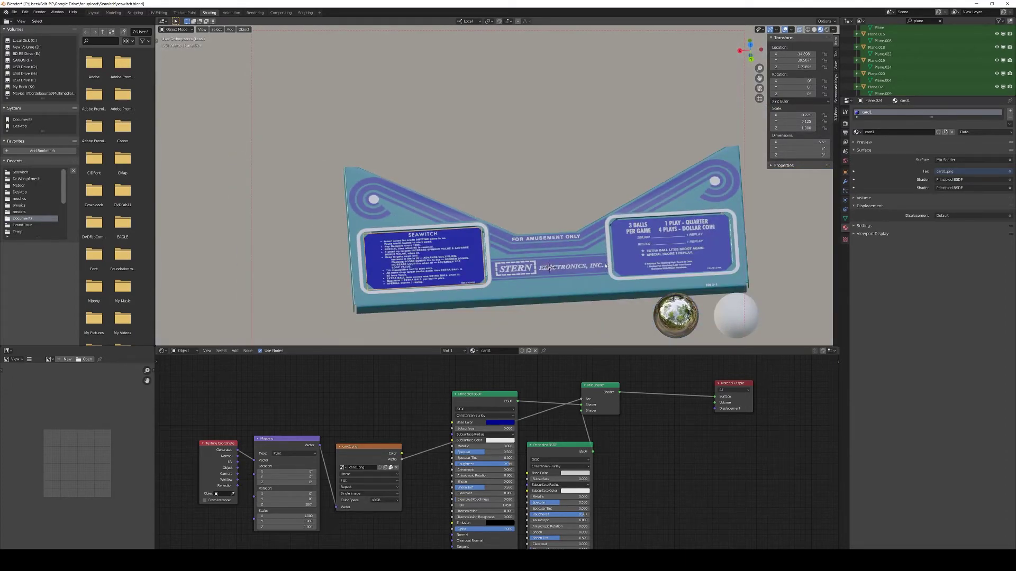
Step: Inspect the apron and its printed cards in place on the playfield from several angles
middle_click_drag(605, 266, 283, 249)
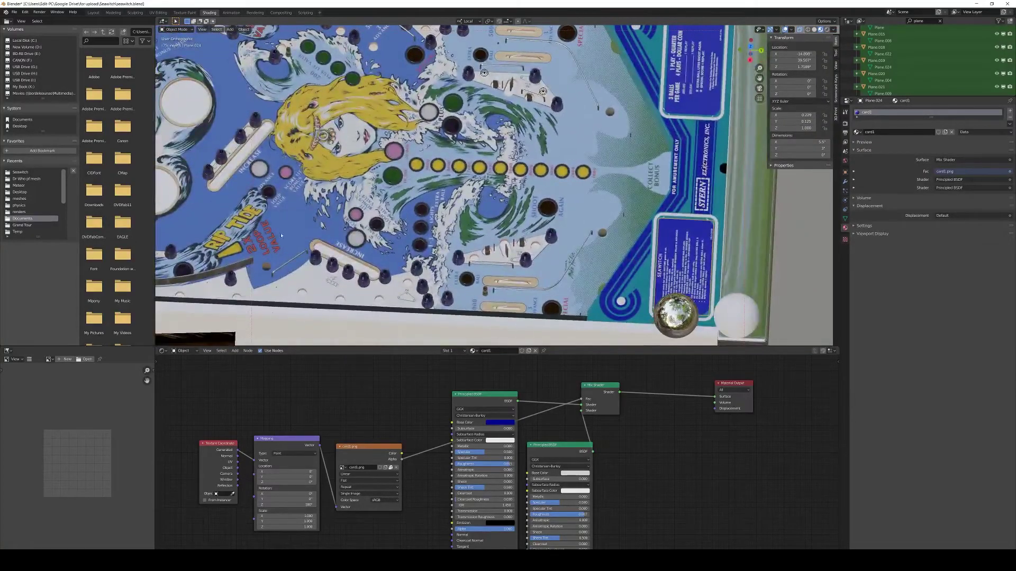
middle_click_drag(524, 180, 534, 212, "shift")
middle_click_drag(530, 142, 532, 148)
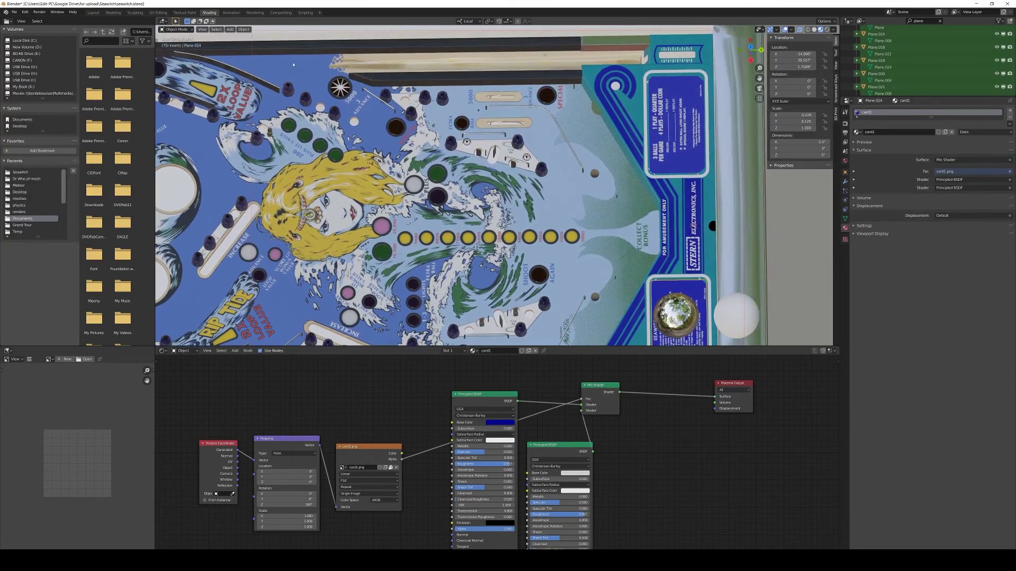
middle_click_drag(370, 306, 583, 248)
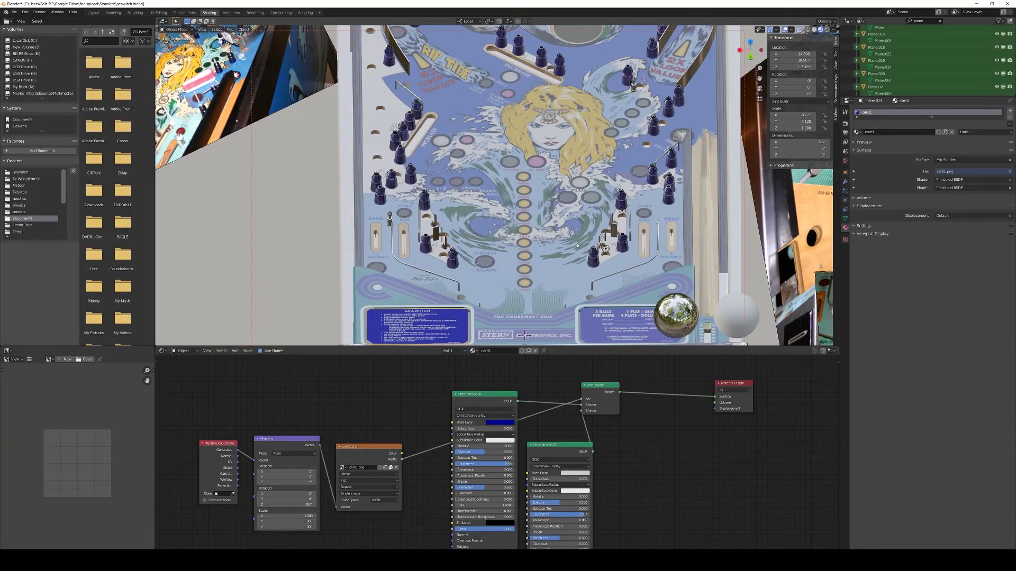
key("Home")
middle_click_drag(546, 240, 494, 220)
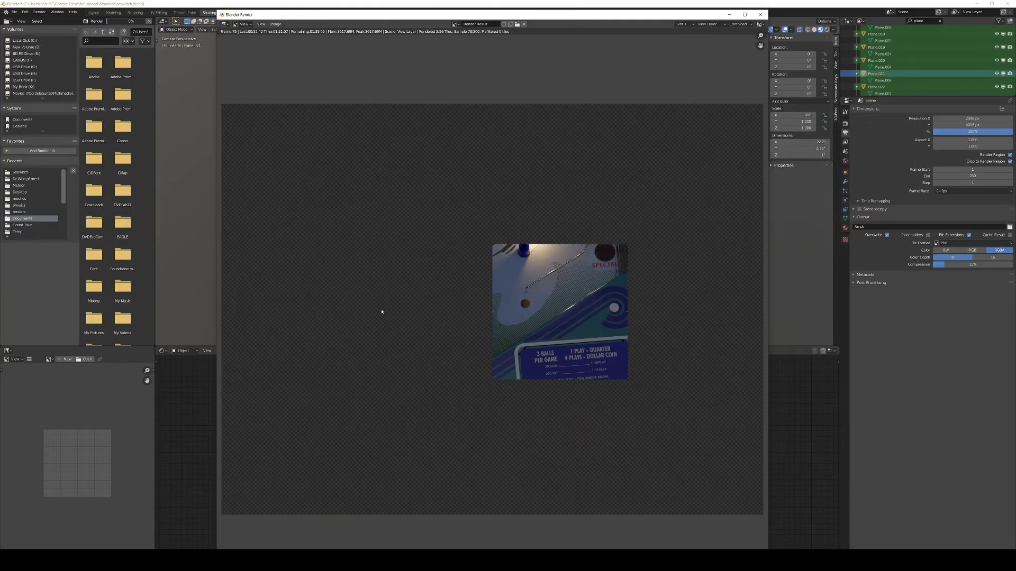